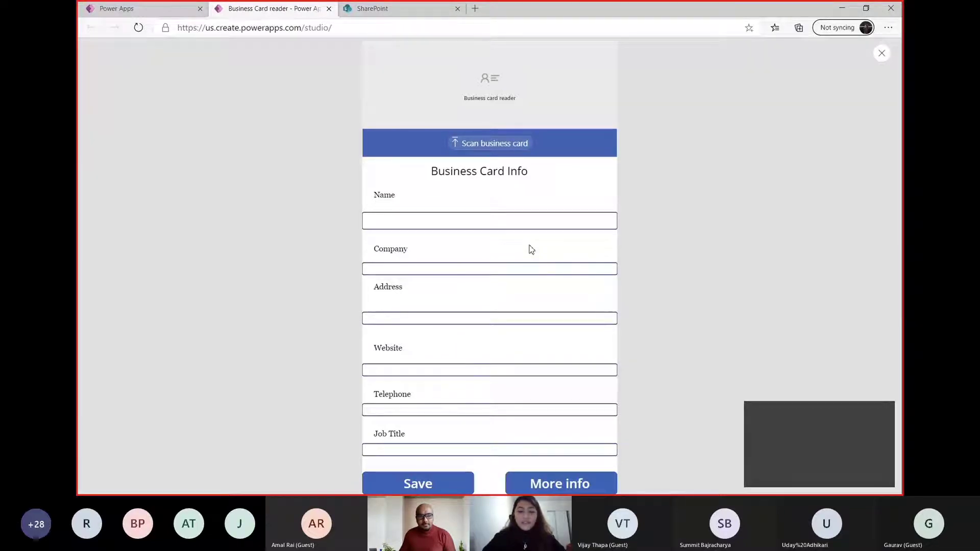
Scan the busines image from the Desktop with the previewed business card reader and save the extracted details
click(485, 147)
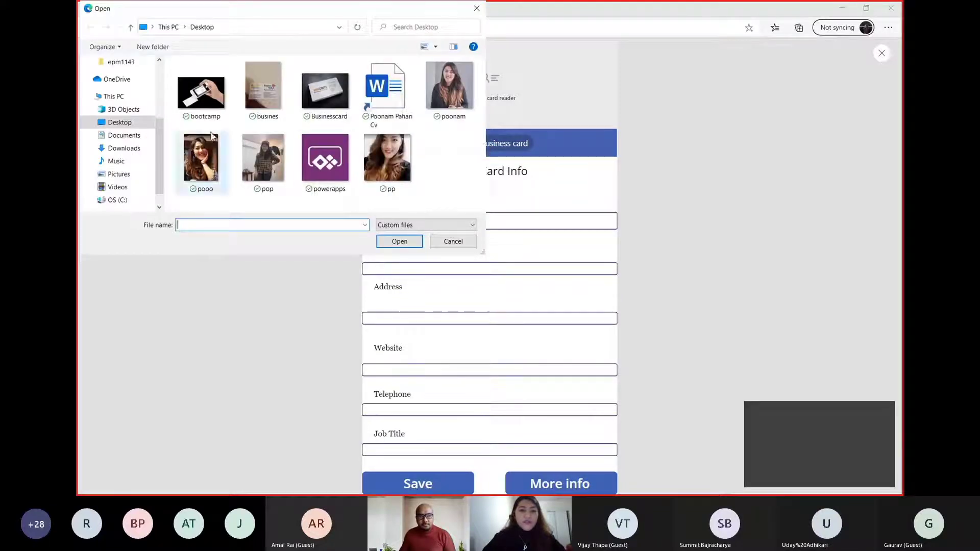
click(263, 89)
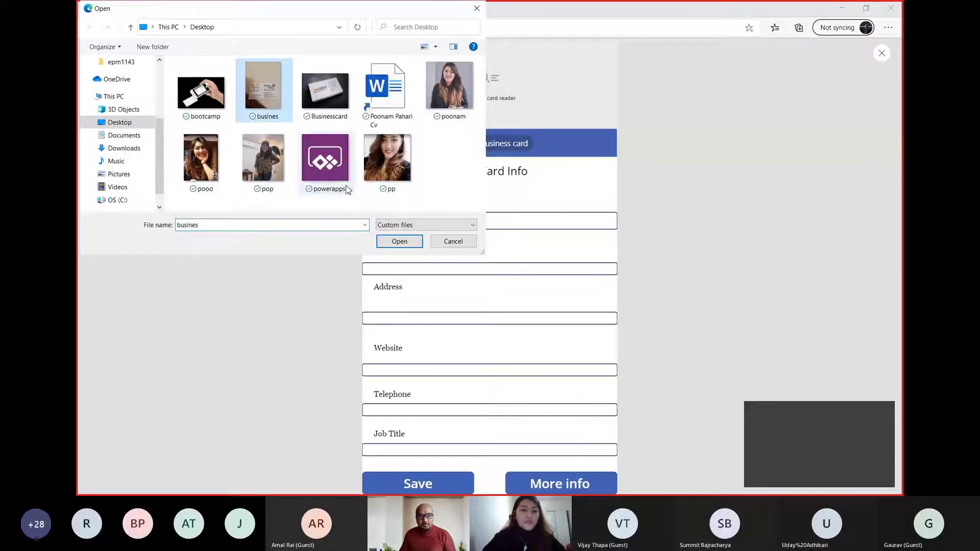
click(400, 242)
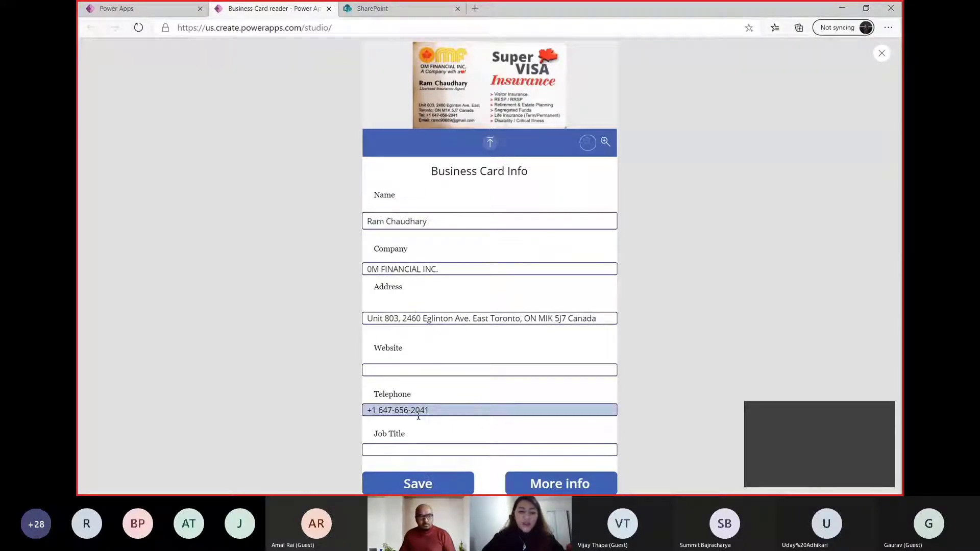
click(420, 482)
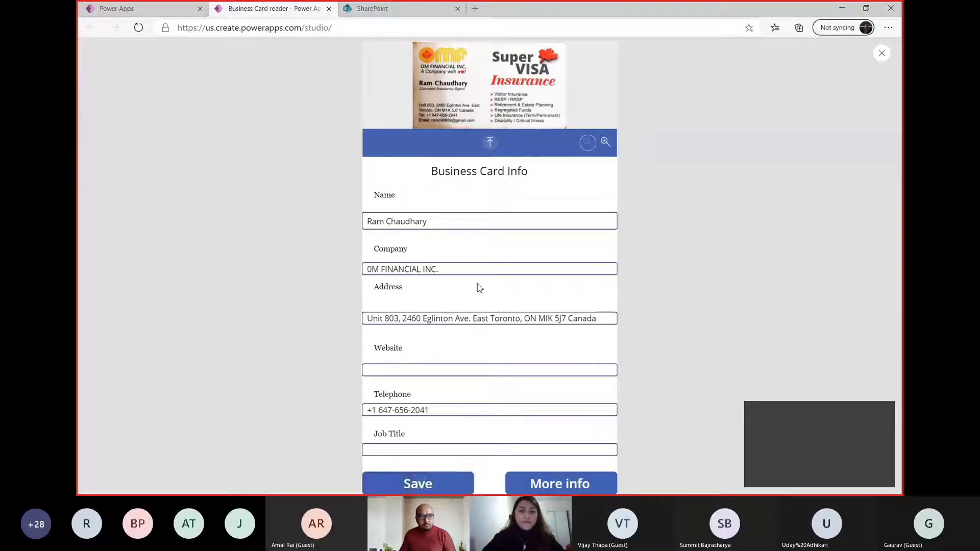
Check the saved record in the Business Card Reader List demo list on SharePoint's Business Card Demo site
click(388, 8)
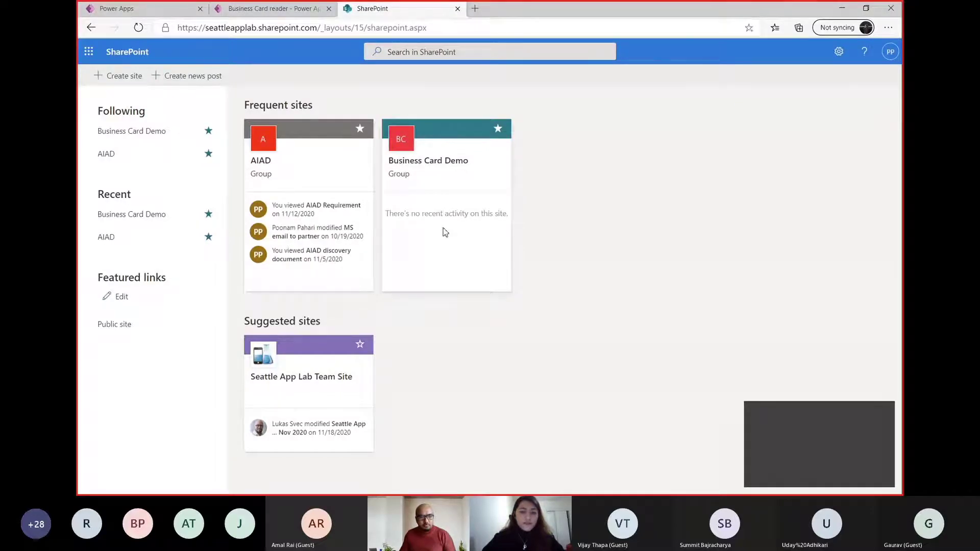
click(450, 187)
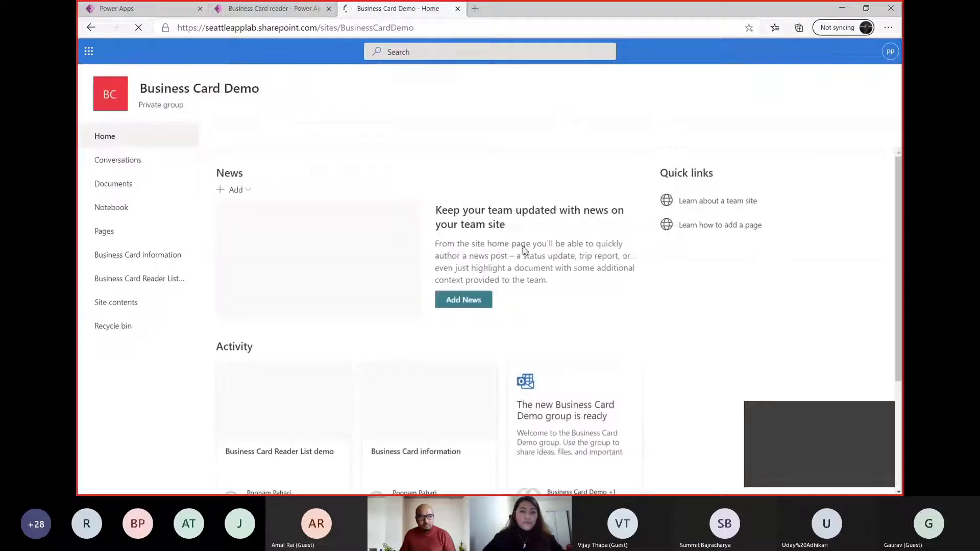
scroll(524, 250, down, 1)
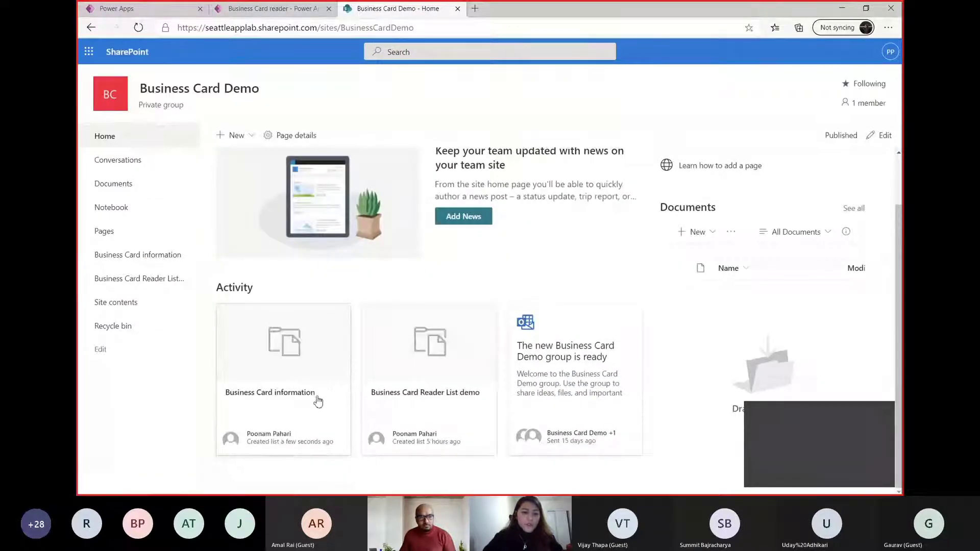
click(390, 391)
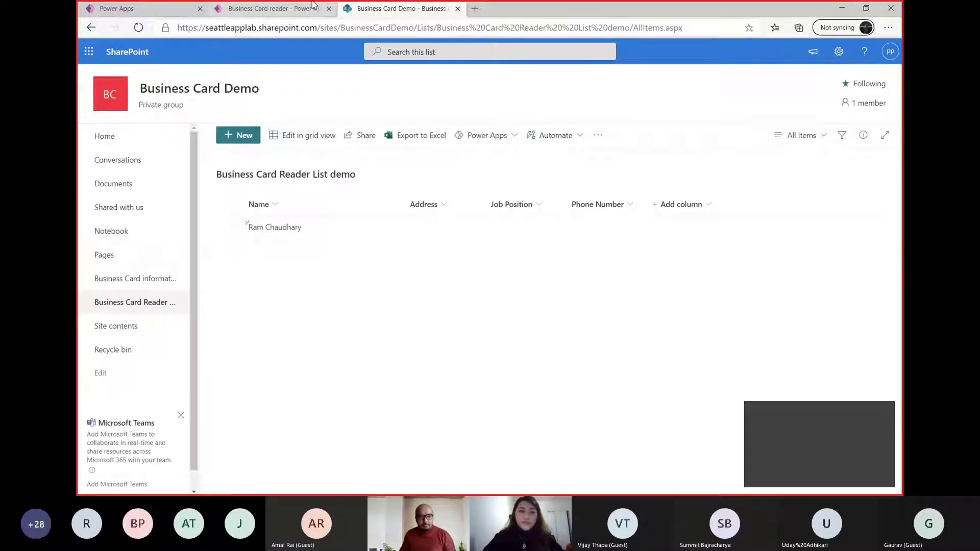
Return to the Business Card reader app preview and view the scanned card's additional information page
click(270, 8)
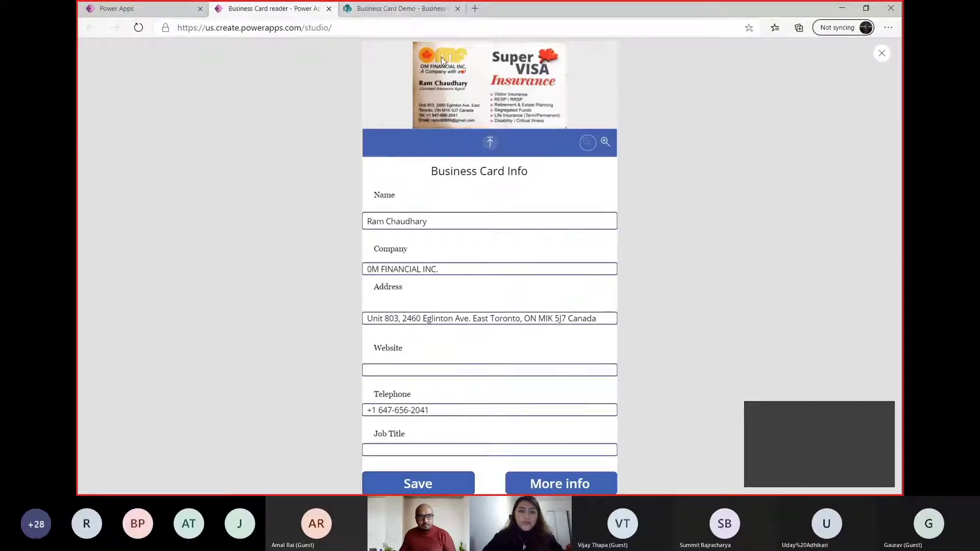
click(549, 485)
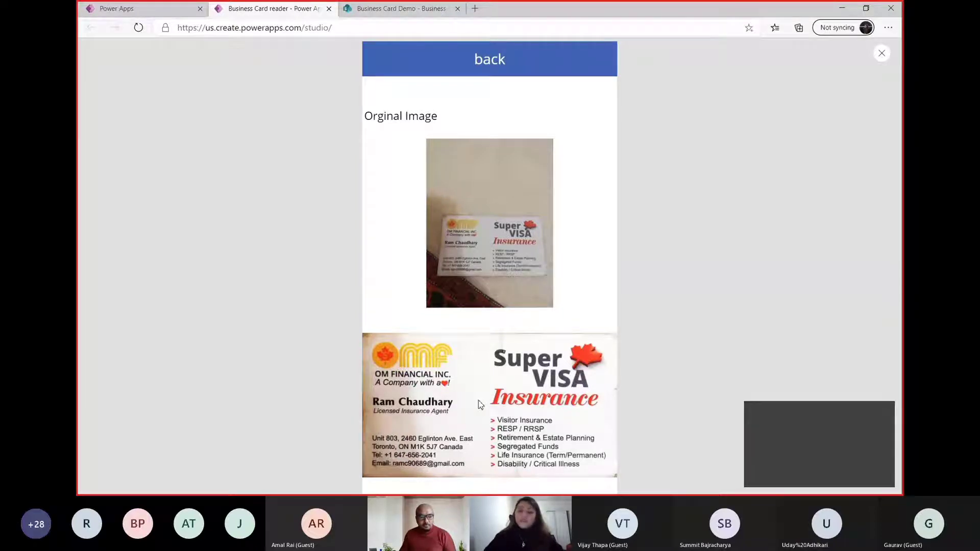
click(833, 480)
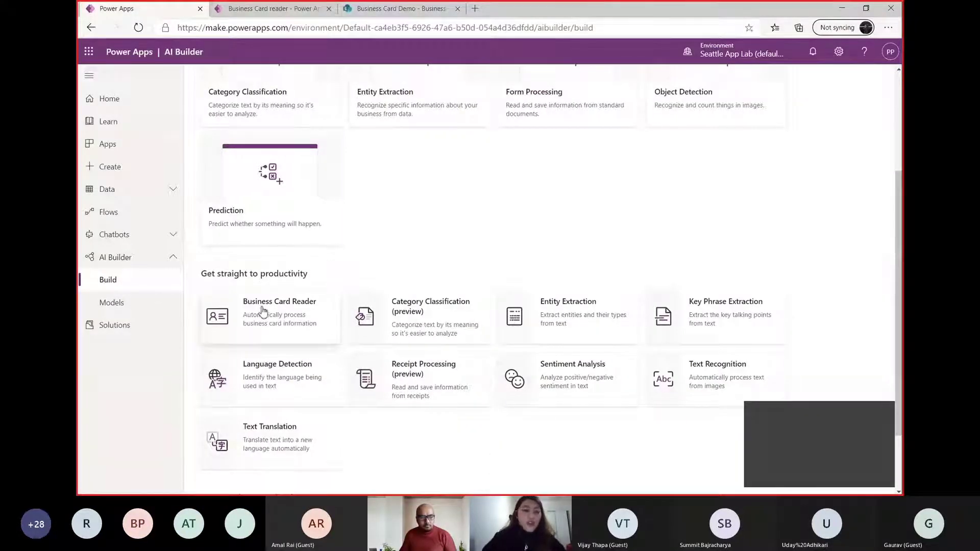
Create an app from AI Builder's Business Card Reader, suppressing the premium notice, and enlarge the reader to about 637 by 330 across the screen's upper edge
click(296, 323)
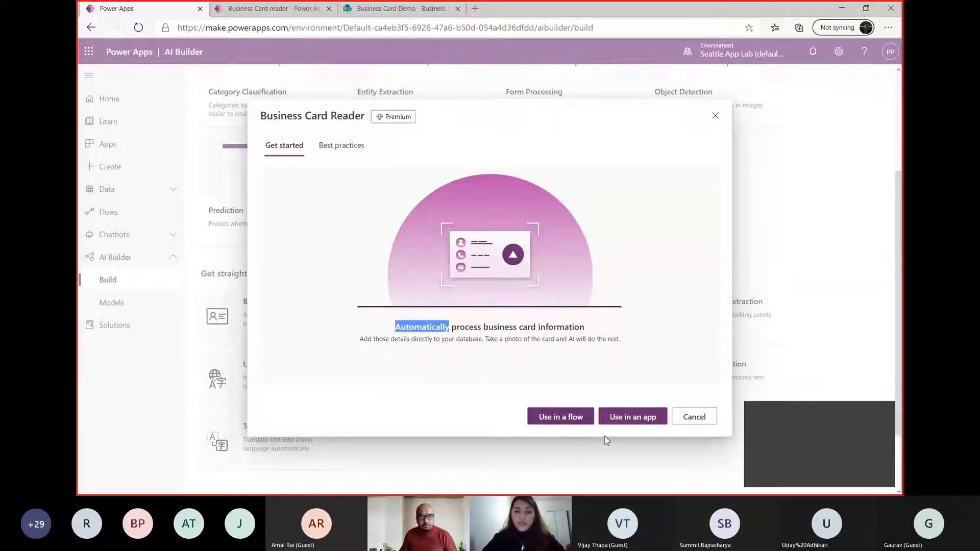
click(644, 419)
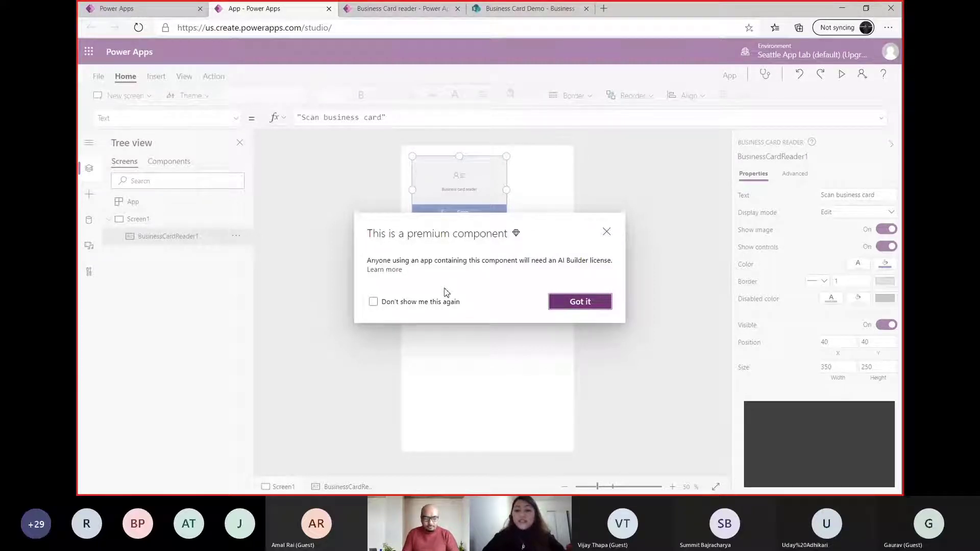
click(375, 303)
click(560, 305)
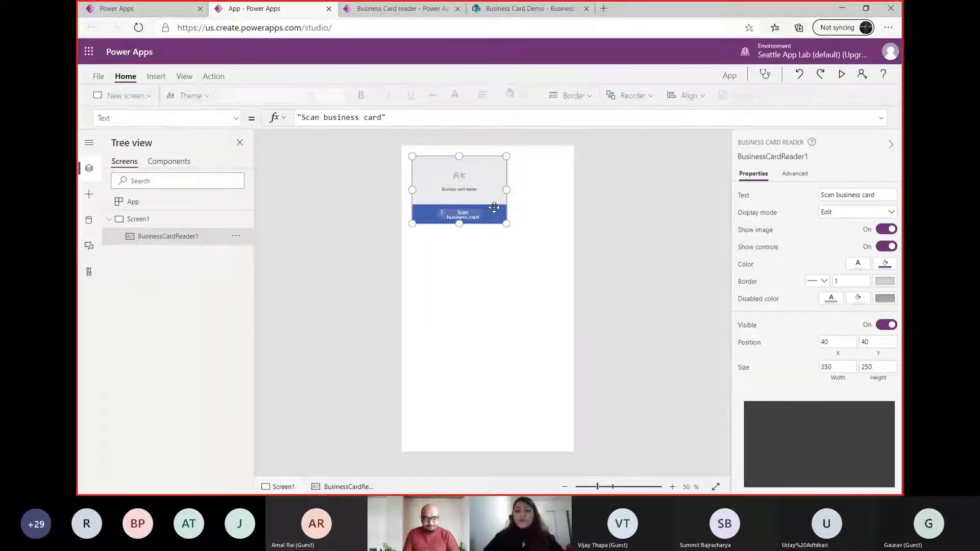
drag(495, 207, 580, 234)
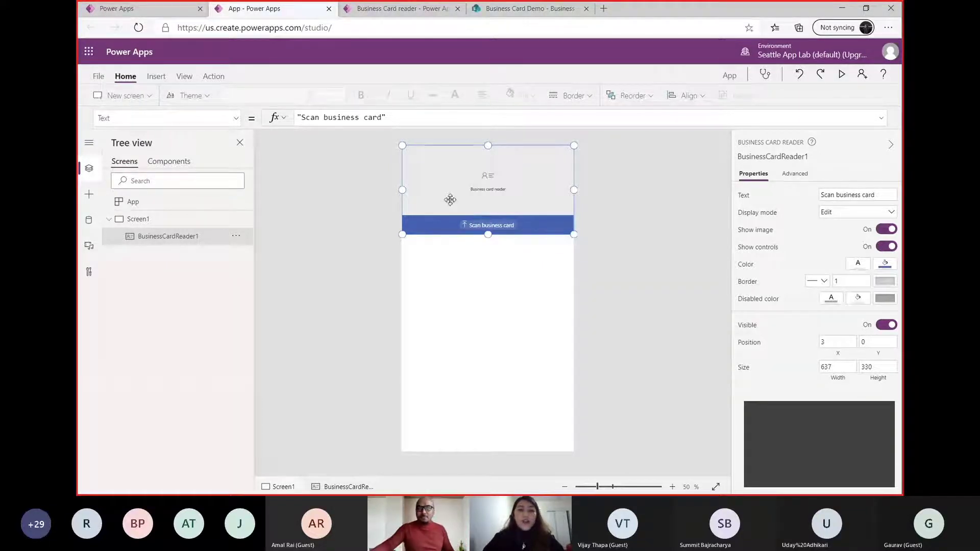
click(157, 78)
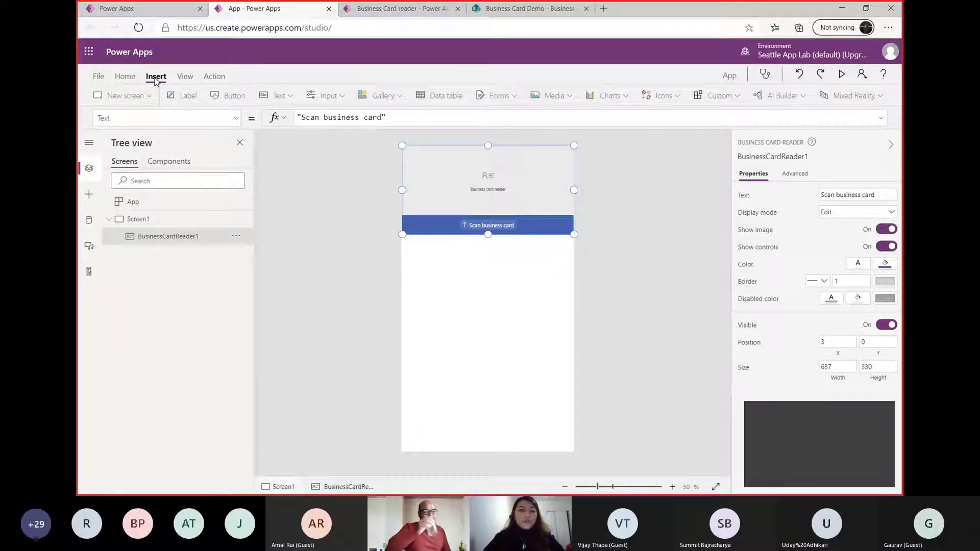
click(803, 97)
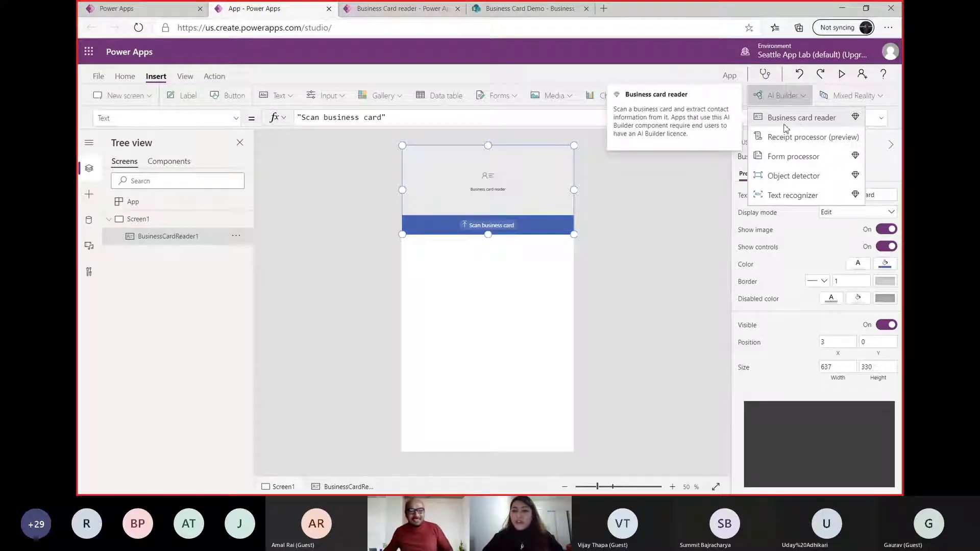
click(531, 190)
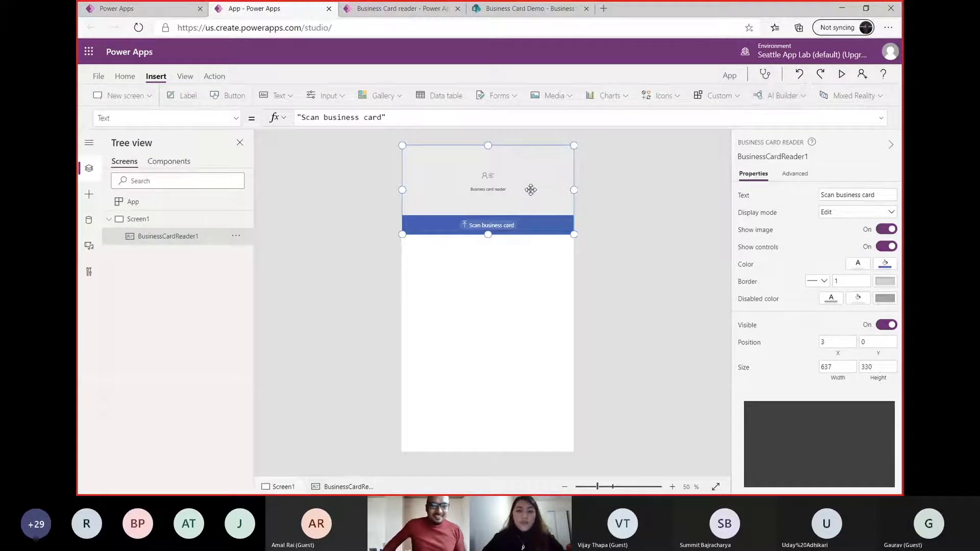
Preview the new app, scan the busines image with the card reader, and return to editing
click(844, 75)
click(531, 159)
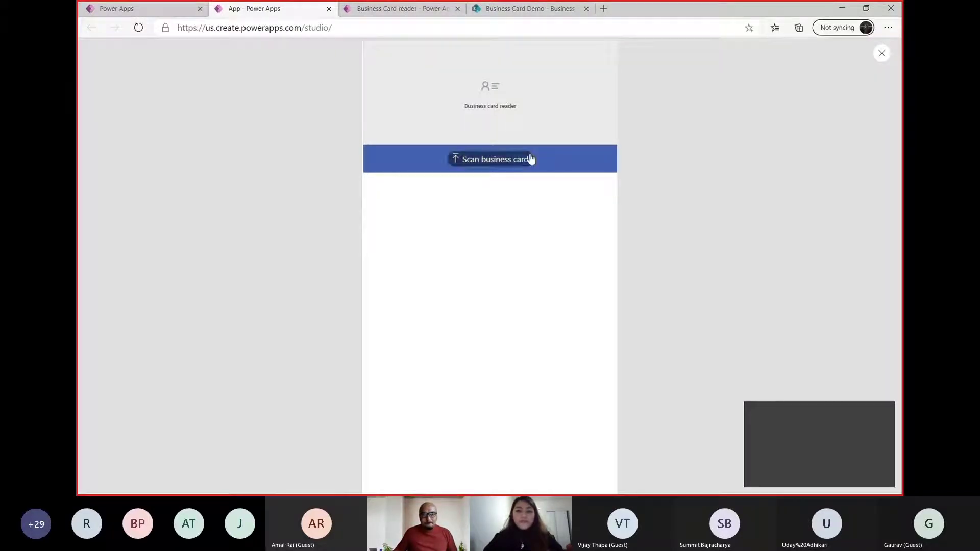
click(244, 114)
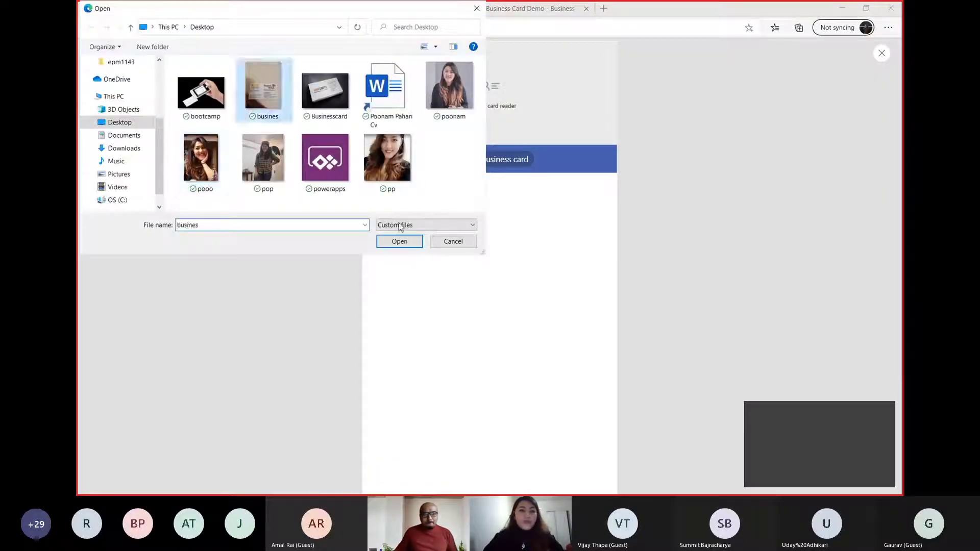
click(399, 241)
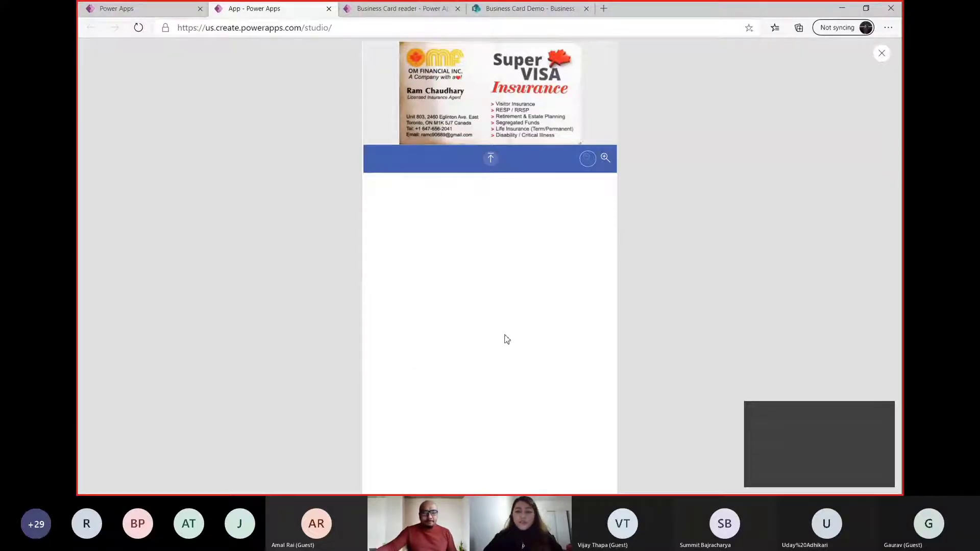
click(882, 60)
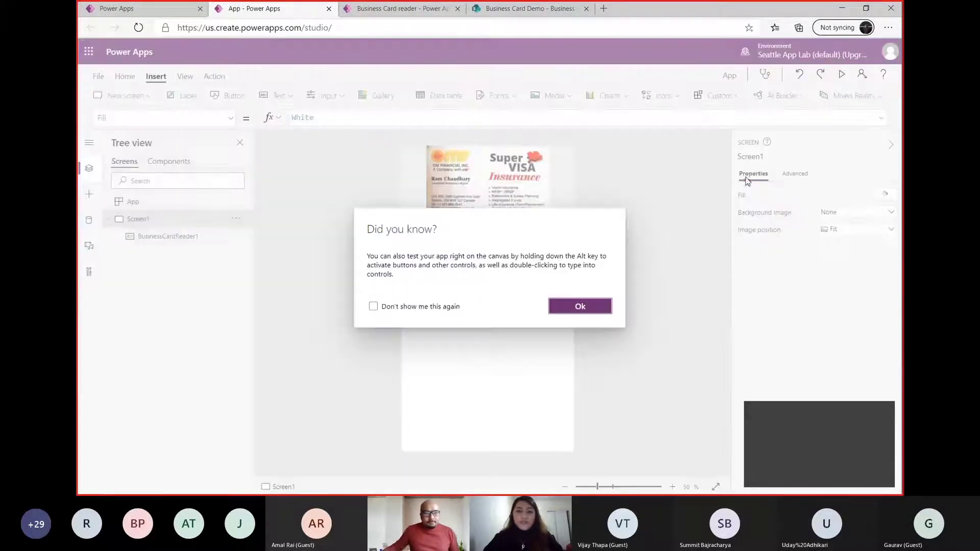
click(582, 307)
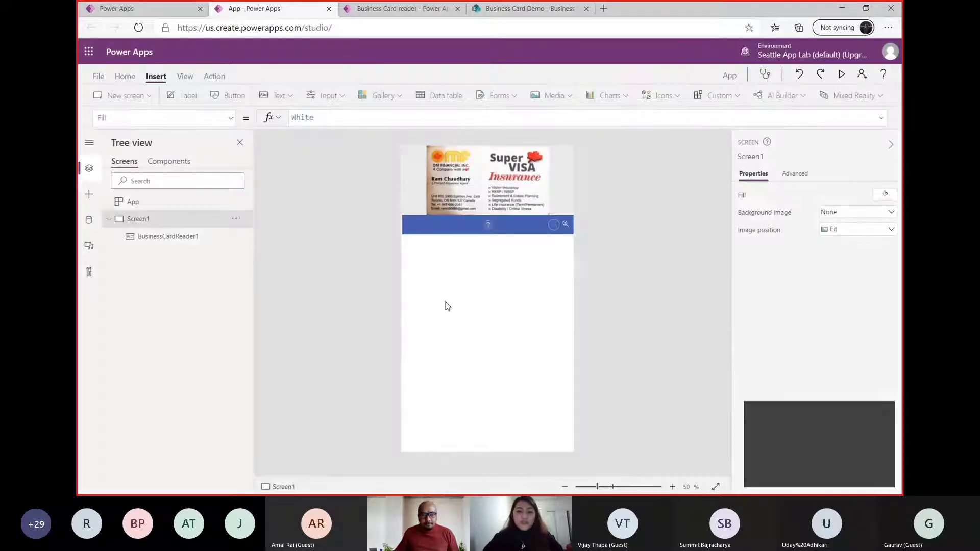
Add a label reading "Full Name" just below the card reader, stretched across the full screen width
click(274, 97)
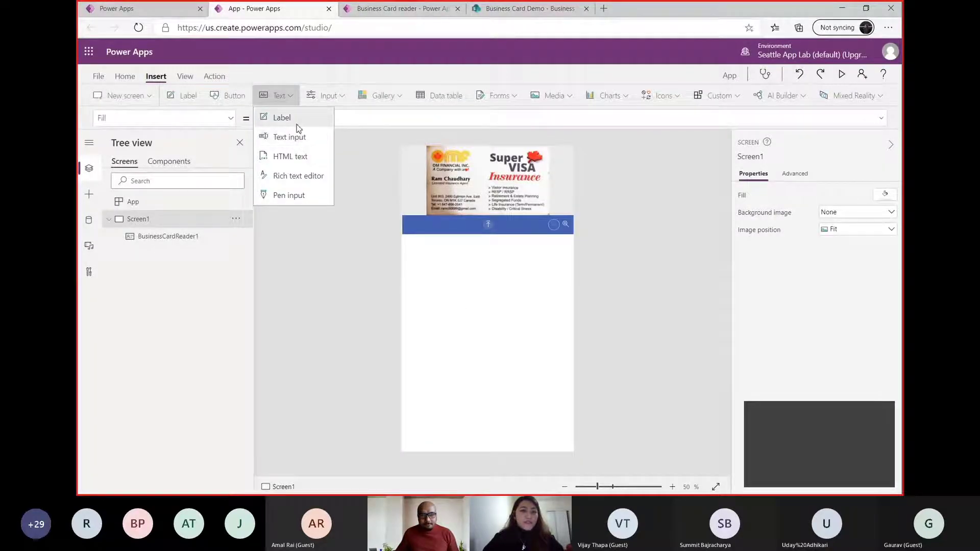
click(296, 123)
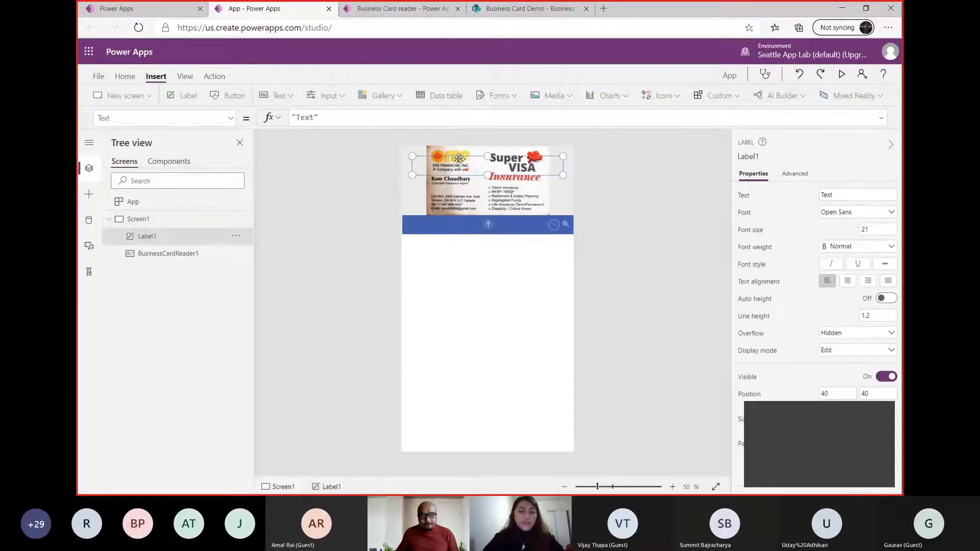
drag(459, 159, 449, 244)
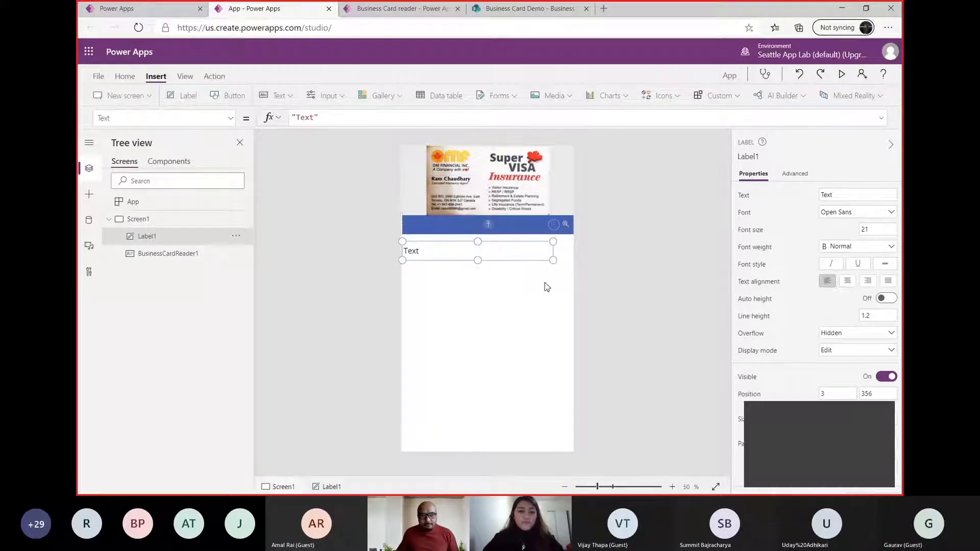
drag(554, 261, 574, 263)
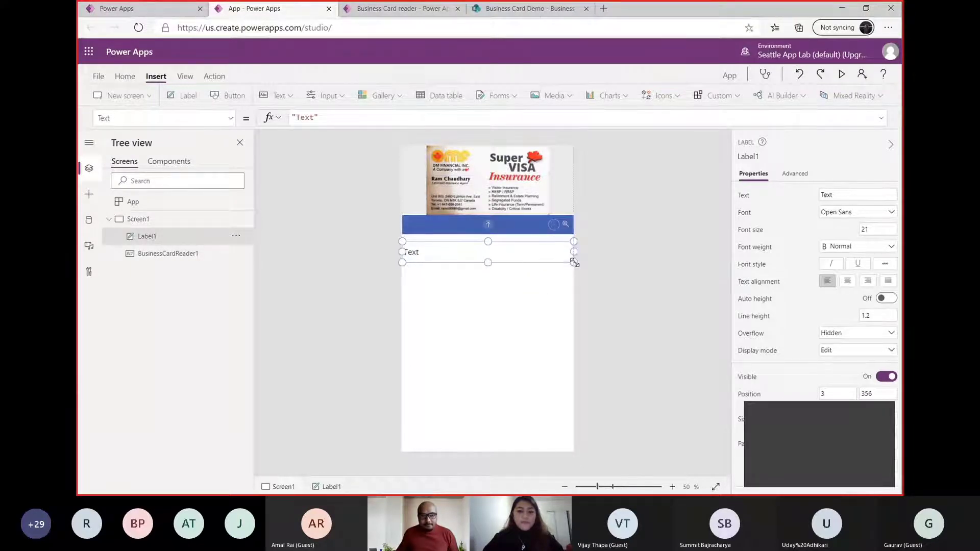
double_click(422, 253)
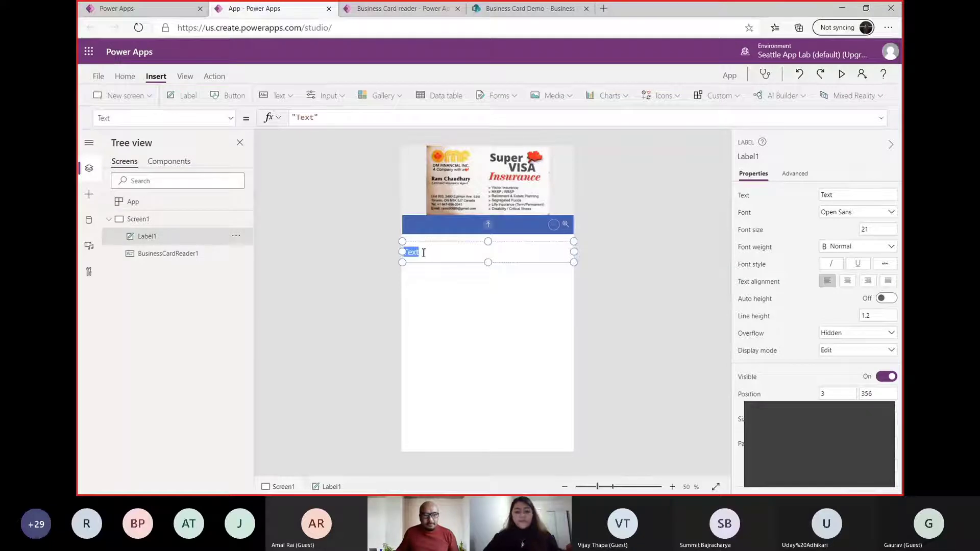
text(Ful)
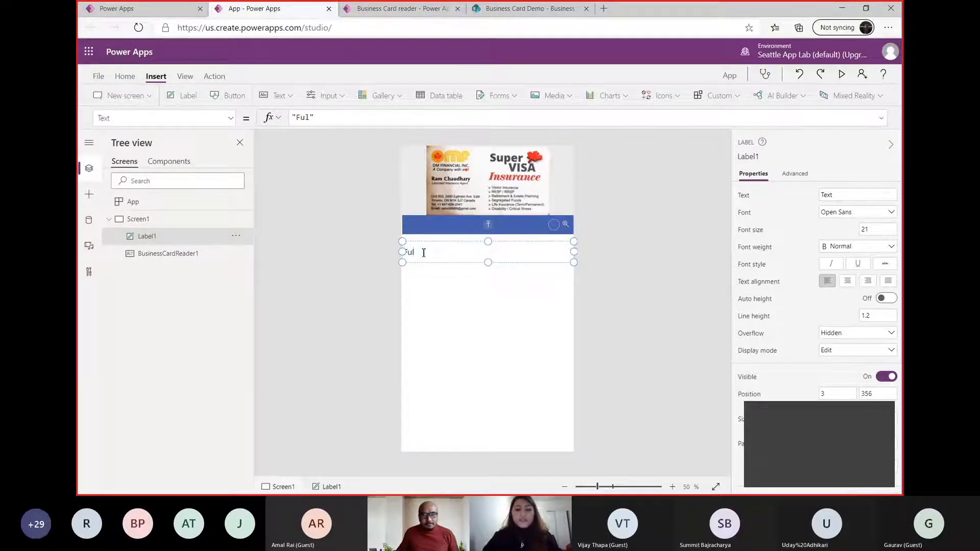
text(l Name)
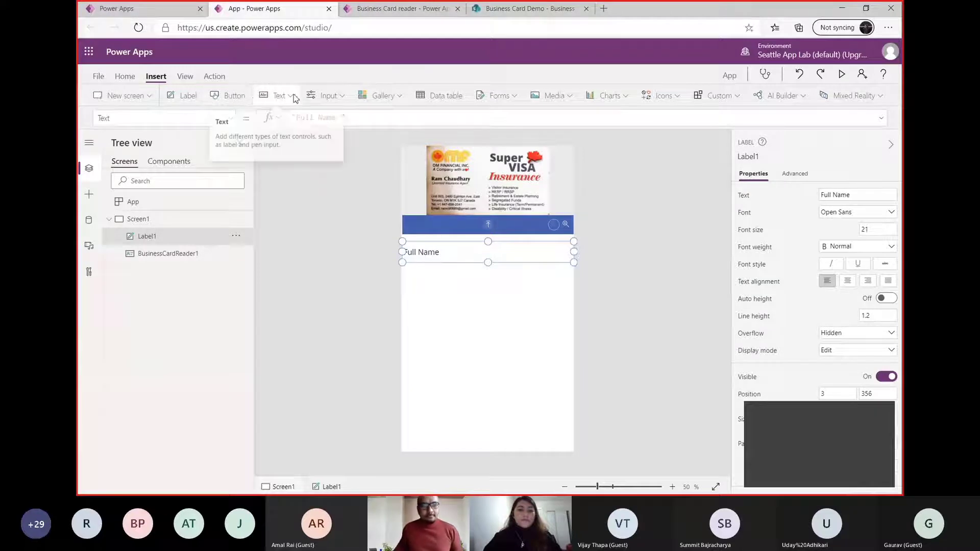
Add a text input directly below the Full Name label and widen it to about 640
click(275, 95)
click(291, 137)
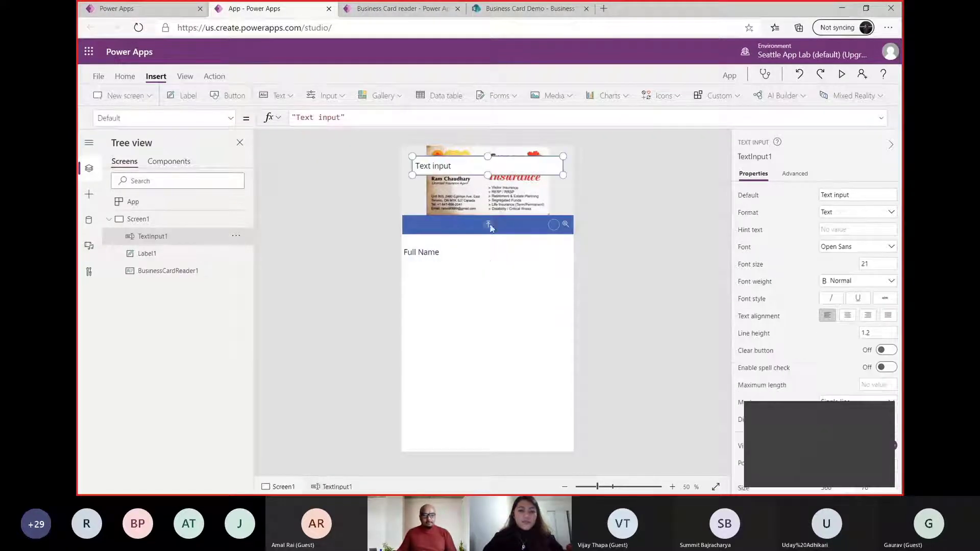
drag(494, 171, 480, 273)
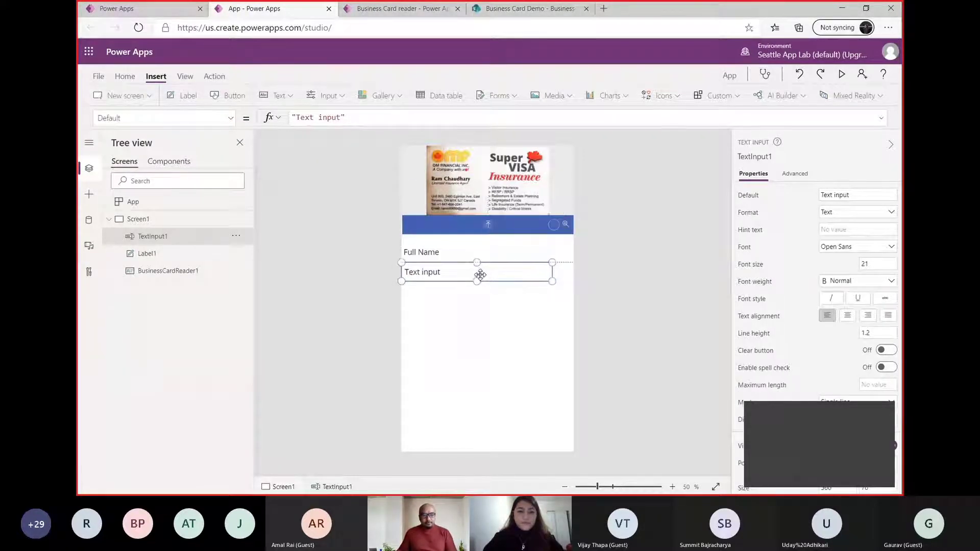
drag(552, 282, 575, 285)
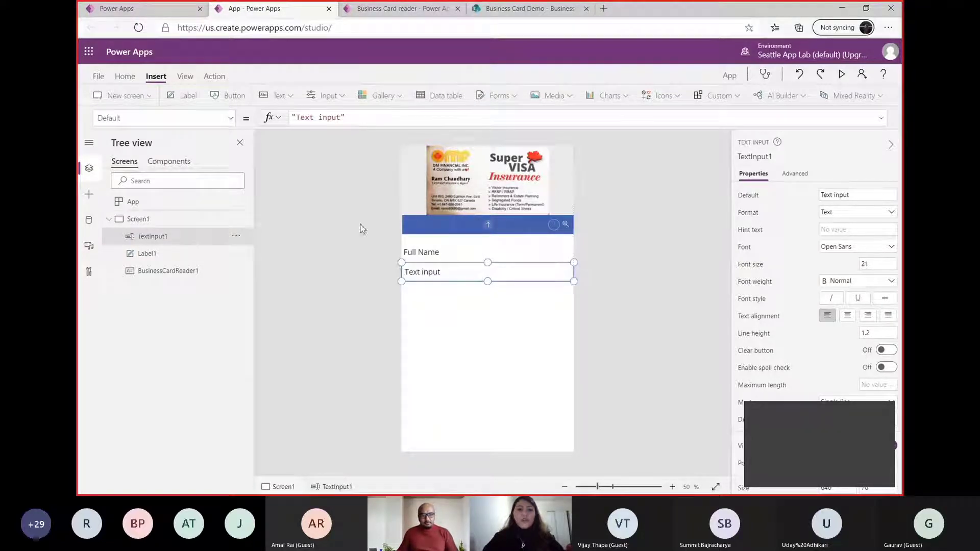
Set the default value of the text input below the Full Name label to BusinessCardReader1.FullName
triple_click(352, 117)
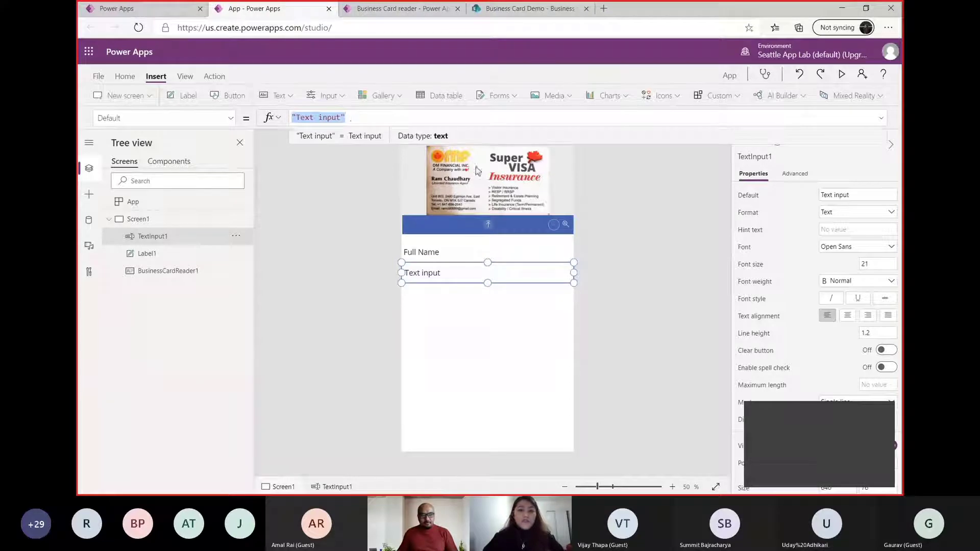
text(busin)
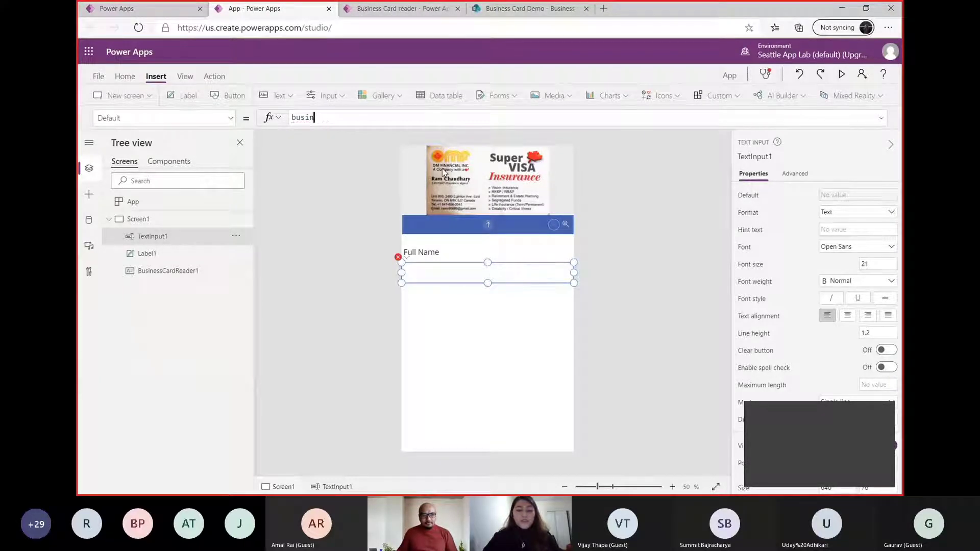
key(Tab)
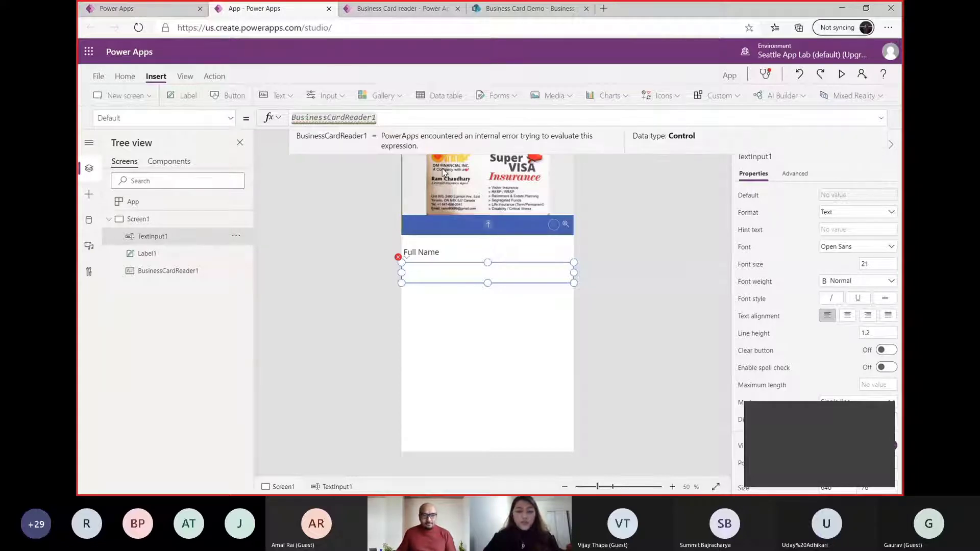
text(.full)
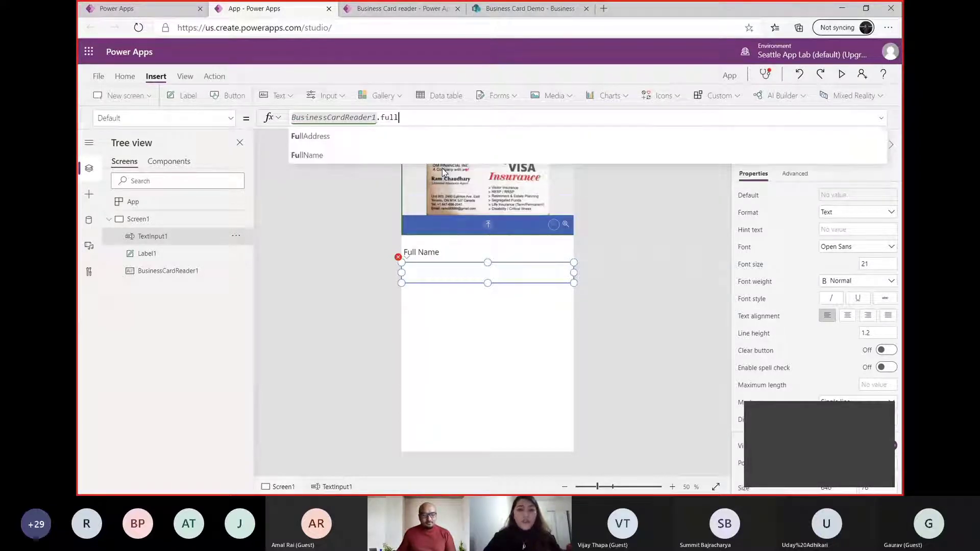
key(Down)
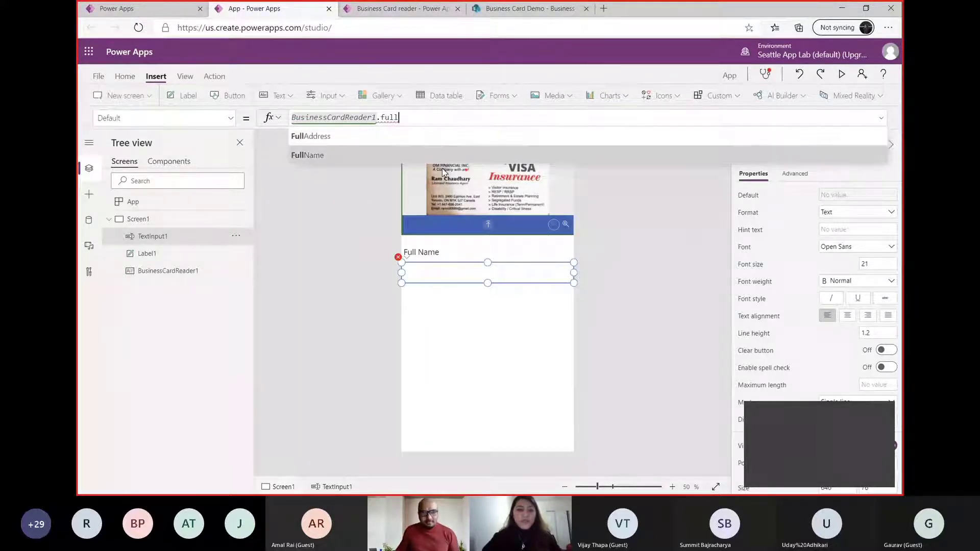
key(Tab)
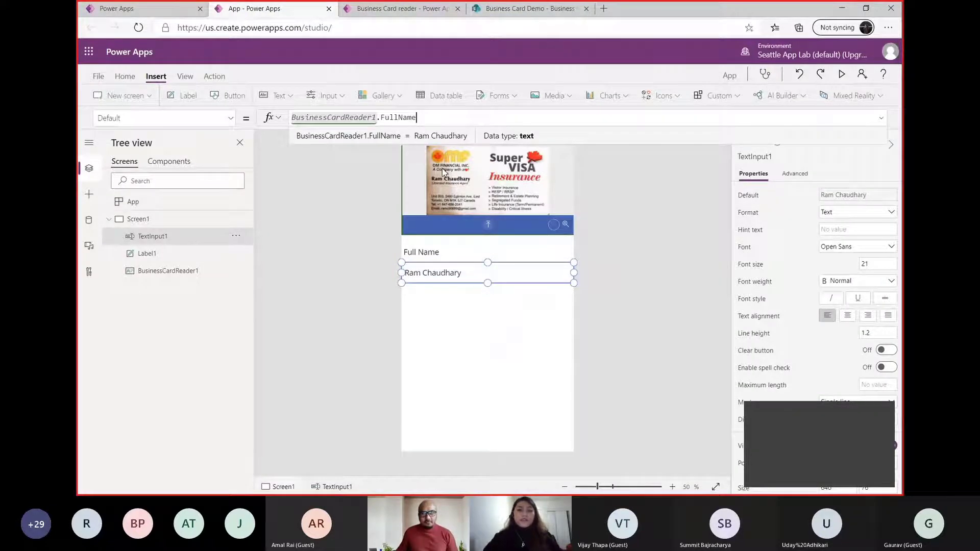
click(514, 350)
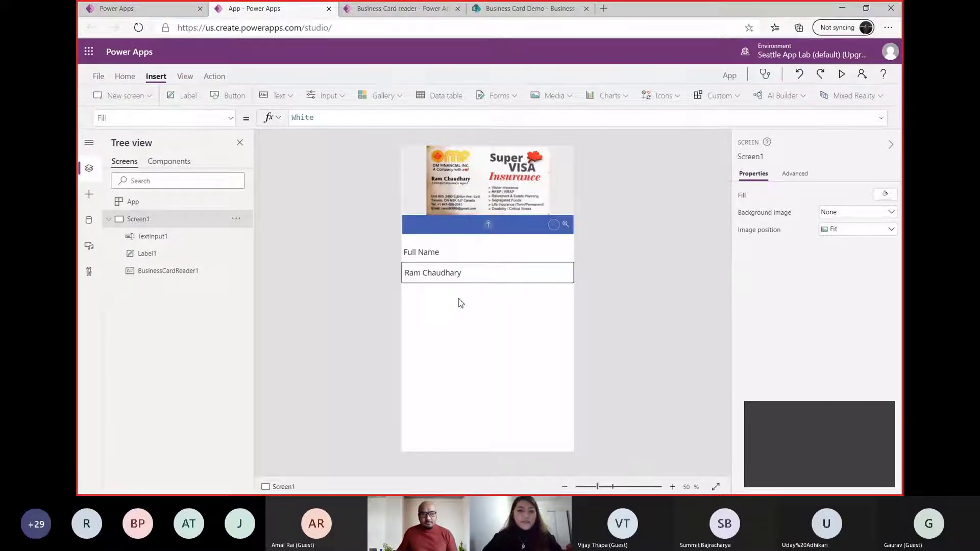
Start a new session in place of the expired one and close the app studio's browser tab
click(455, 276)
click(454, 257)
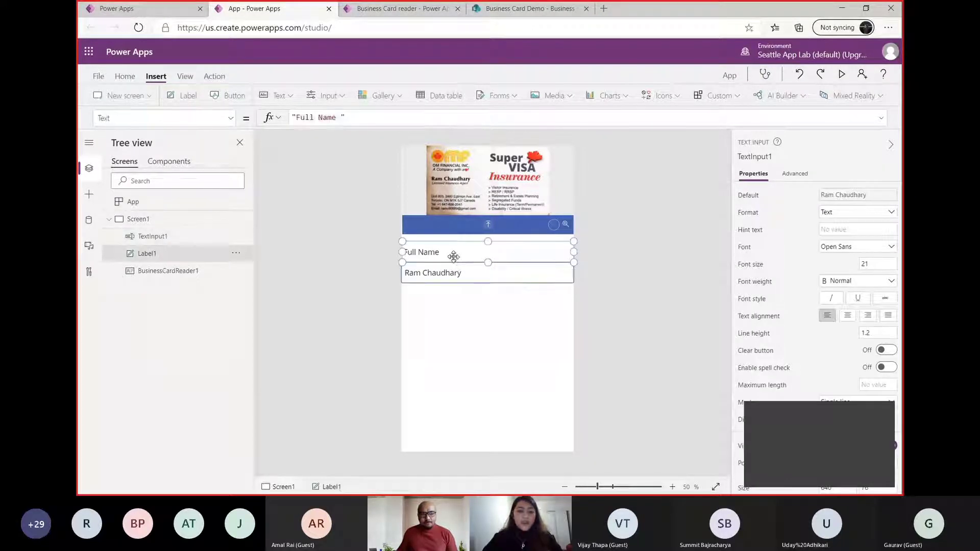
click(280, 95)
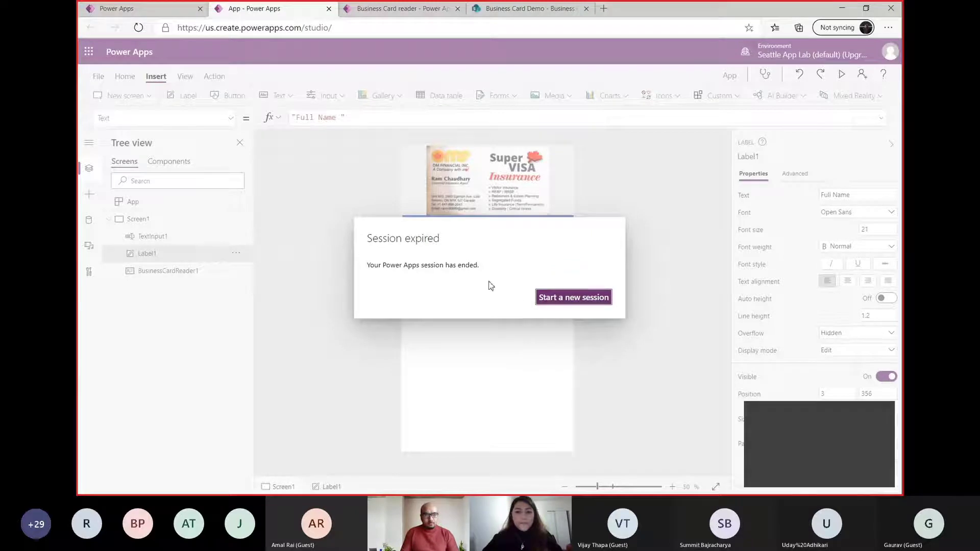
click(560, 299)
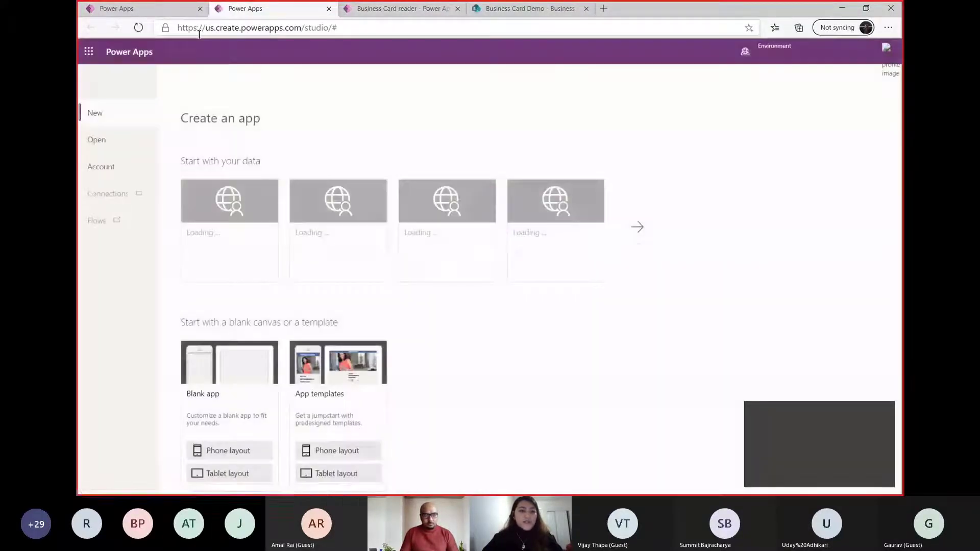
click(328, 9)
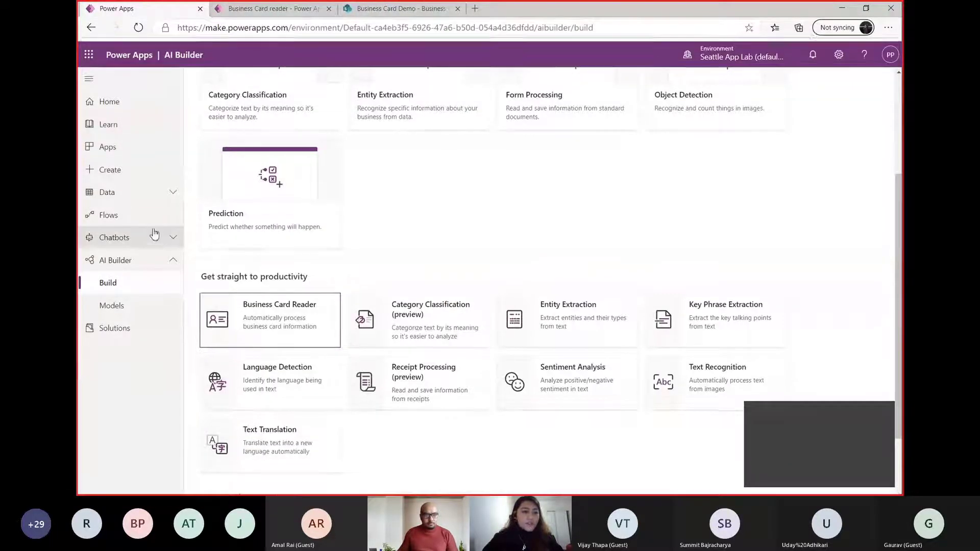
Create a new canvas app from the Apps page, using the blank app with phone layout
click(124, 144)
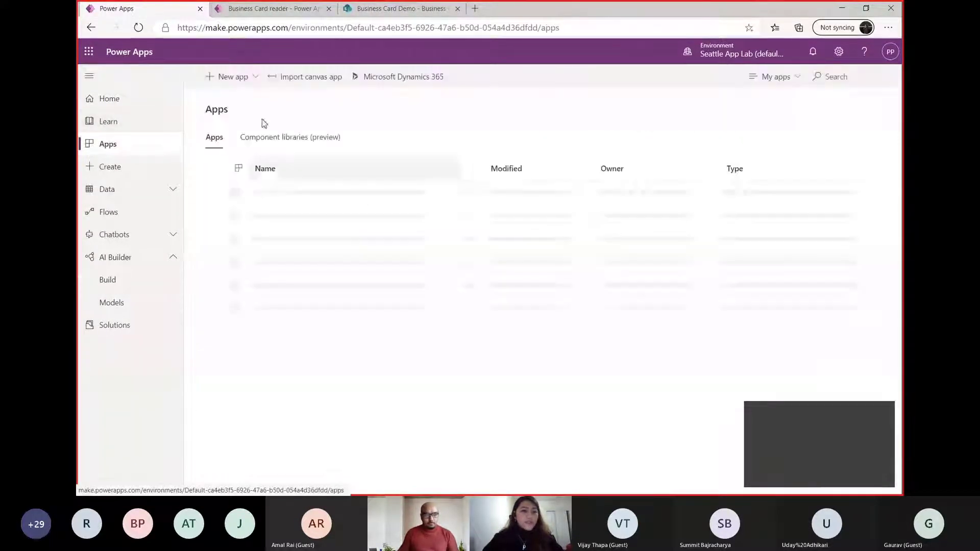
click(235, 78)
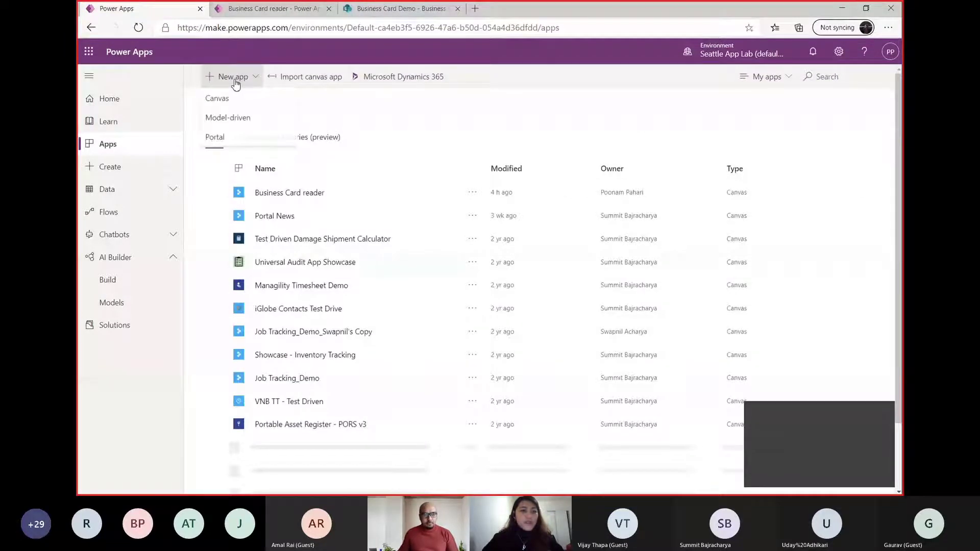
click(242, 100)
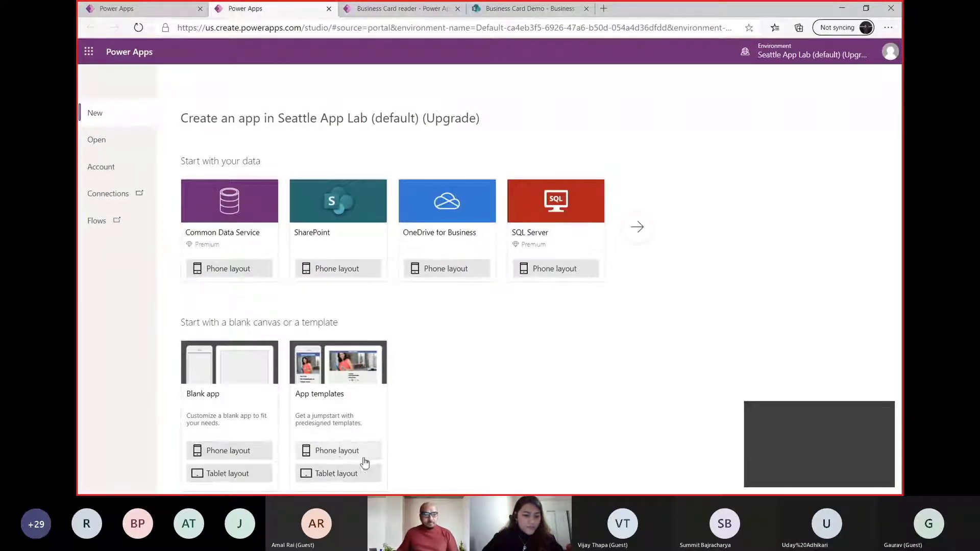
click(224, 452)
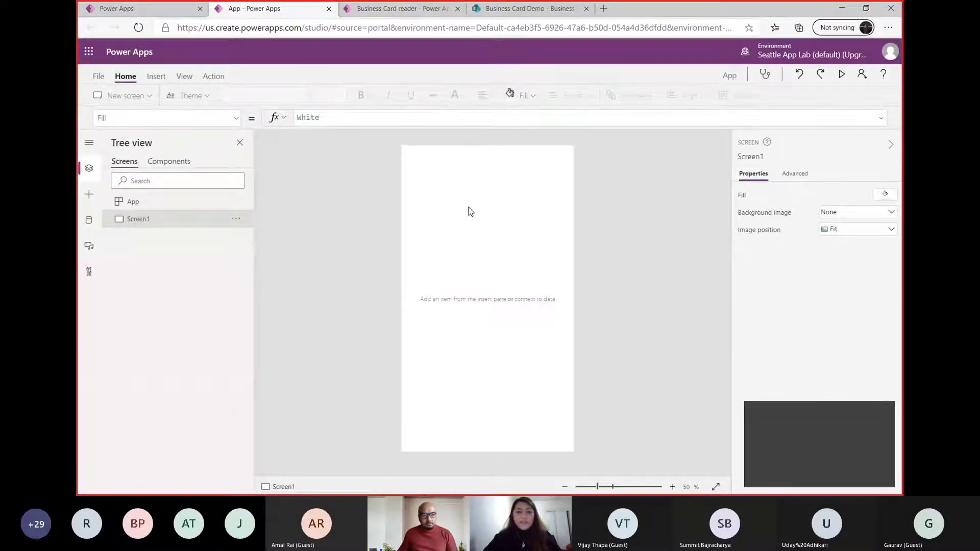
Insert an AI Builder business card reader at position 0, 0 and enlarge it to about 640 by 318
click(157, 78)
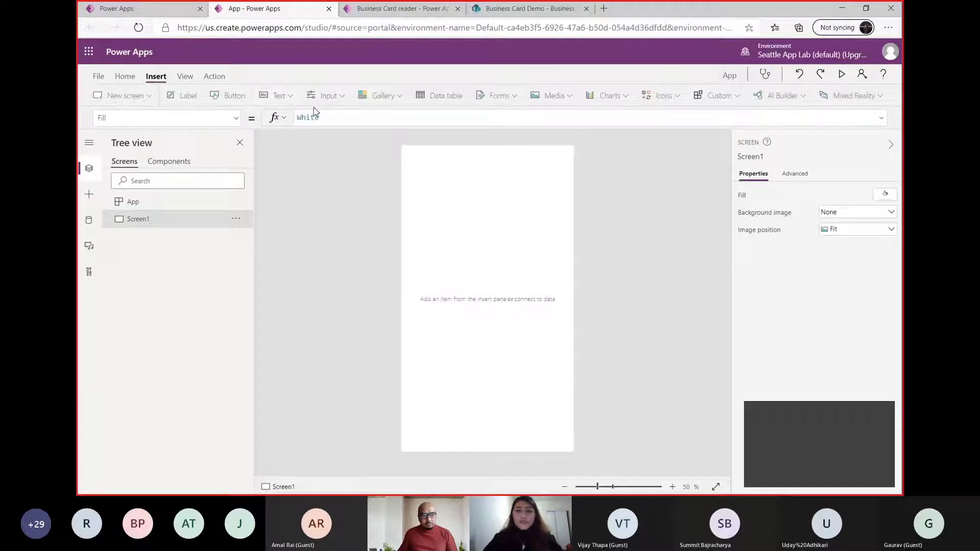
click(794, 97)
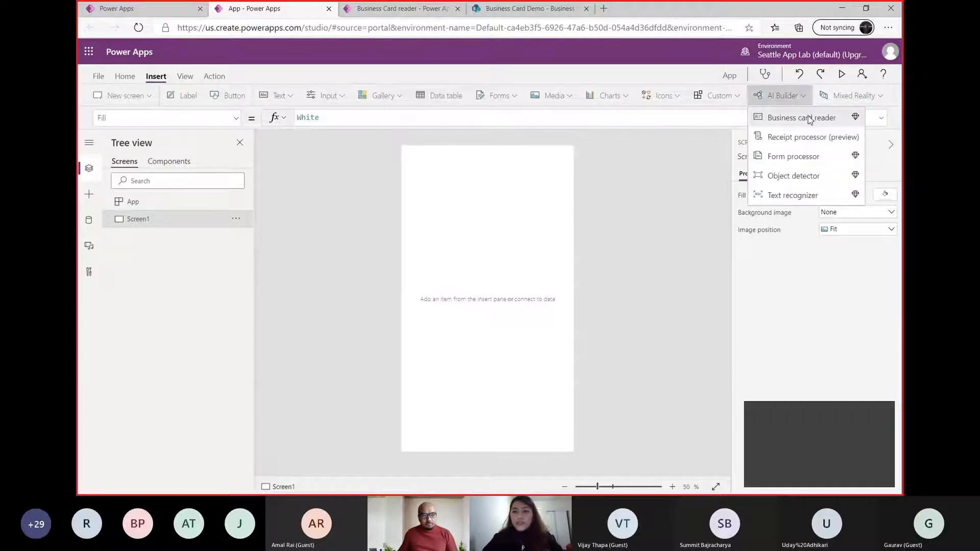
click(809, 118)
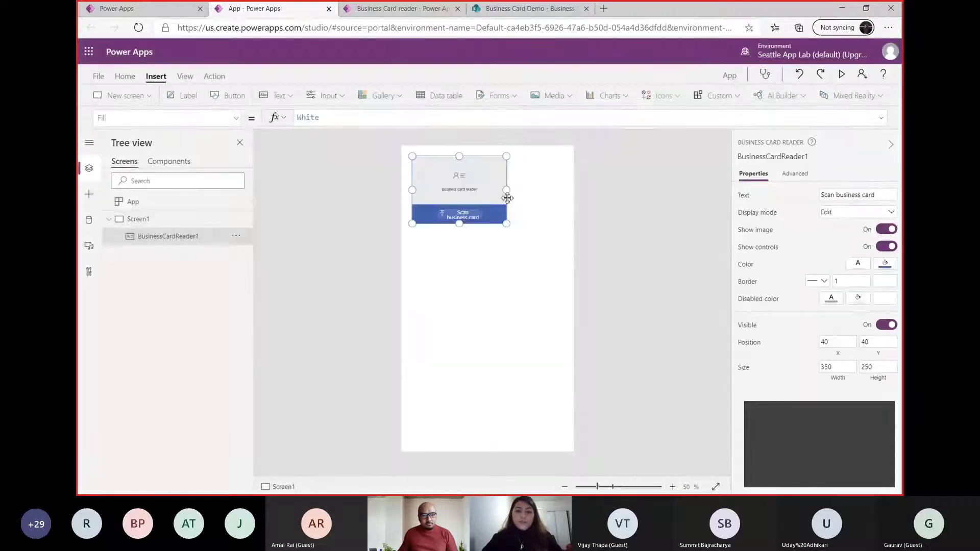
drag(488, 193, 475, 181)
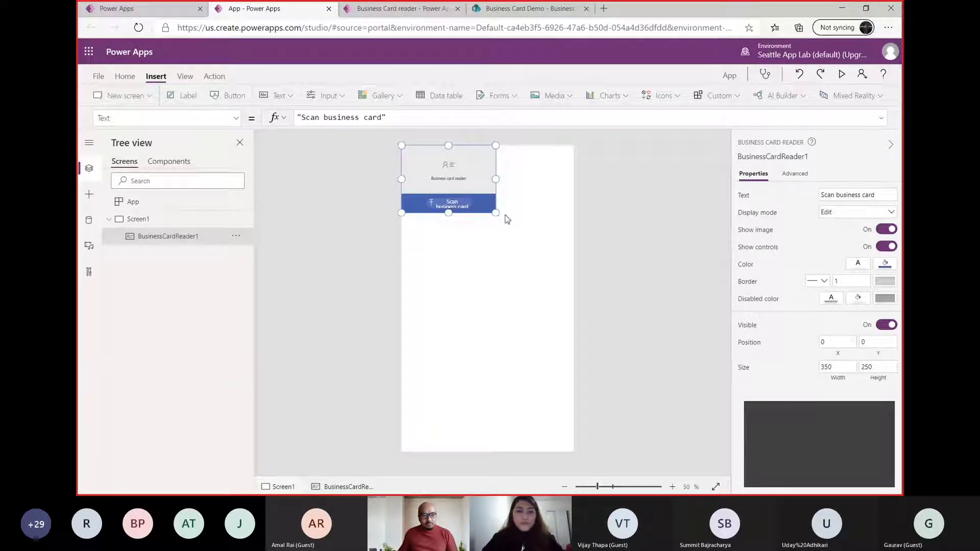
drag(504, 217, 591, 233)
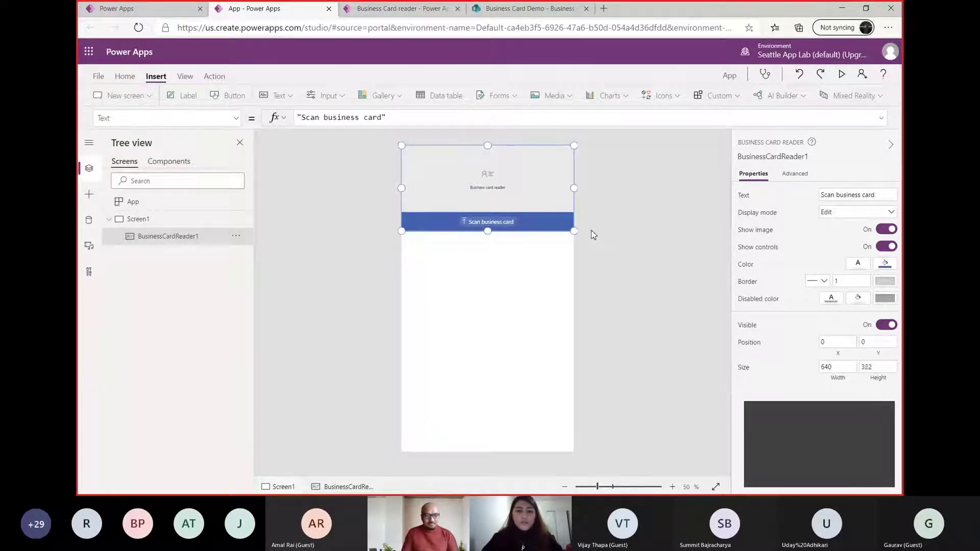
click(492, 267)
Add a label reading "Full Name" just below the card reader, stretched across the full screen width
click(279, 96)
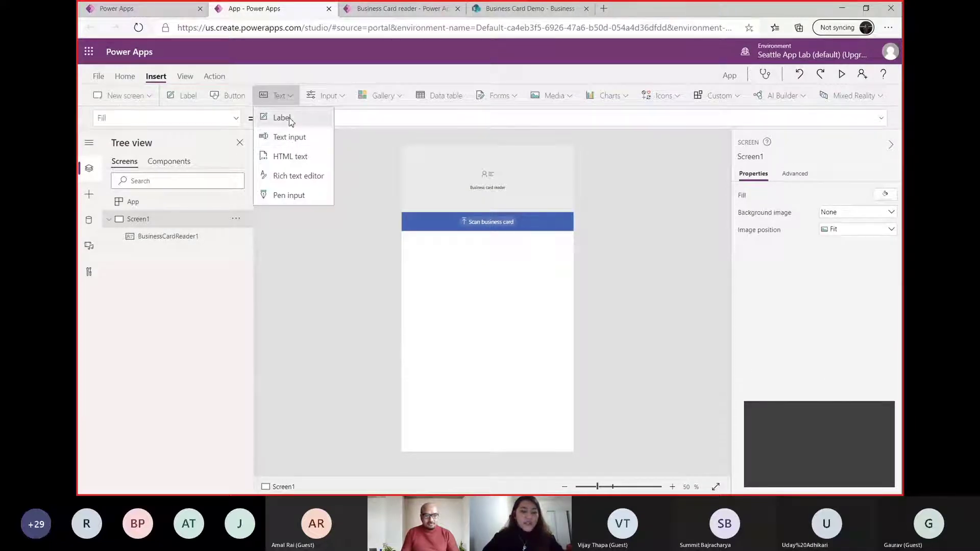
click(286, 119)
drag(492, 168, 477, 249)
drag(553, 255, 574, 257)
double_click(423, 249)
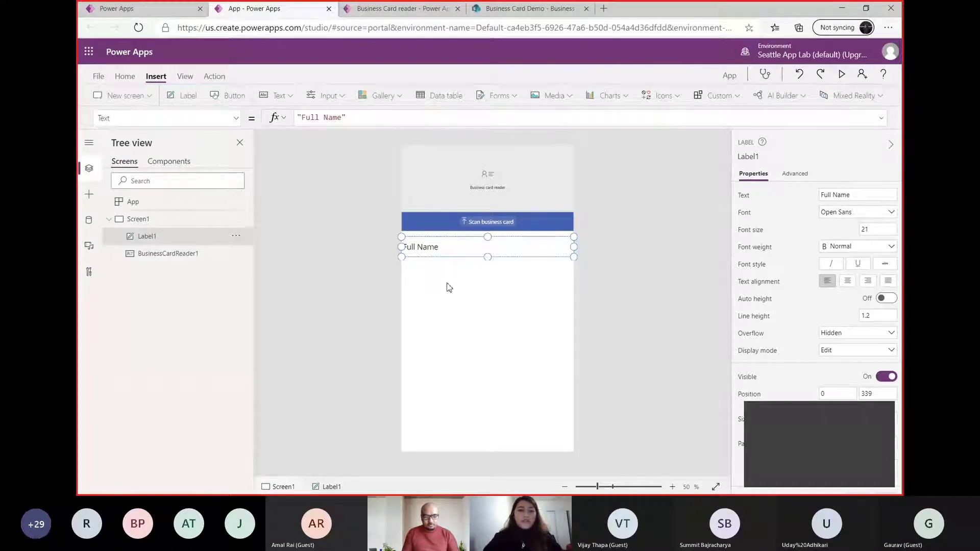
Insert a text input directly beneath the Full Name label and widen it to about 640
click(292, 96)
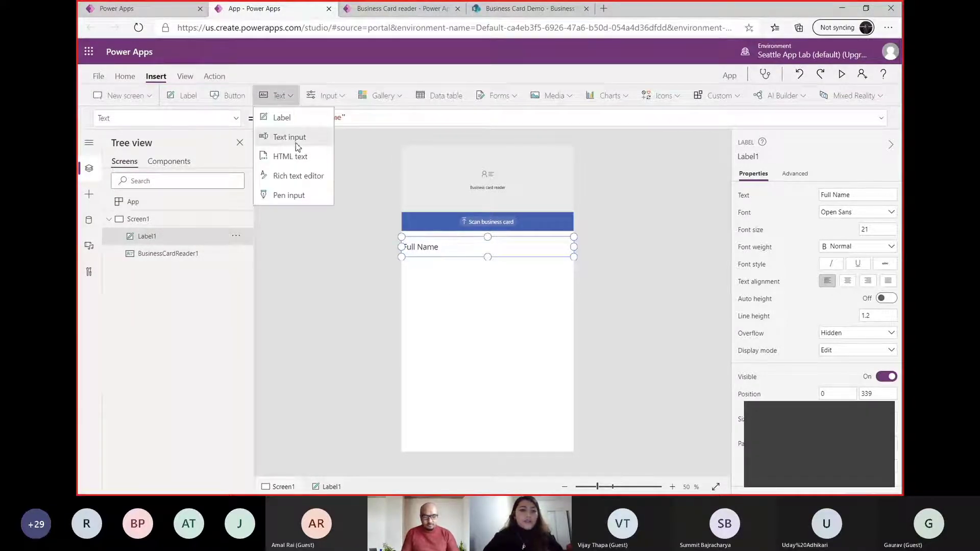
click(296, 140)
drag(492, 178, 469, 268)
drag(552, 276, 573, 279)
Bind the Full Name text input's default value to BusinessCardReader1.FullName
triple_click(379, 117)
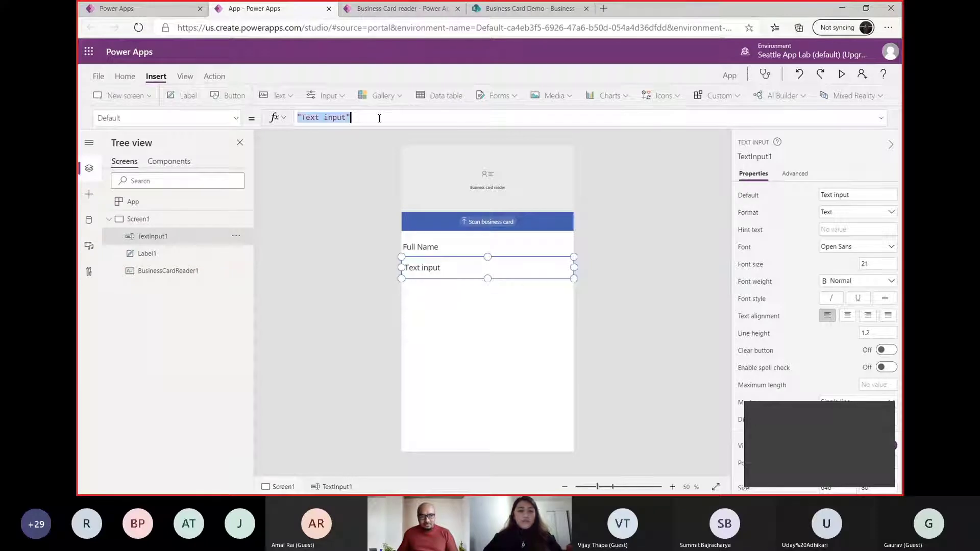
text(busin)
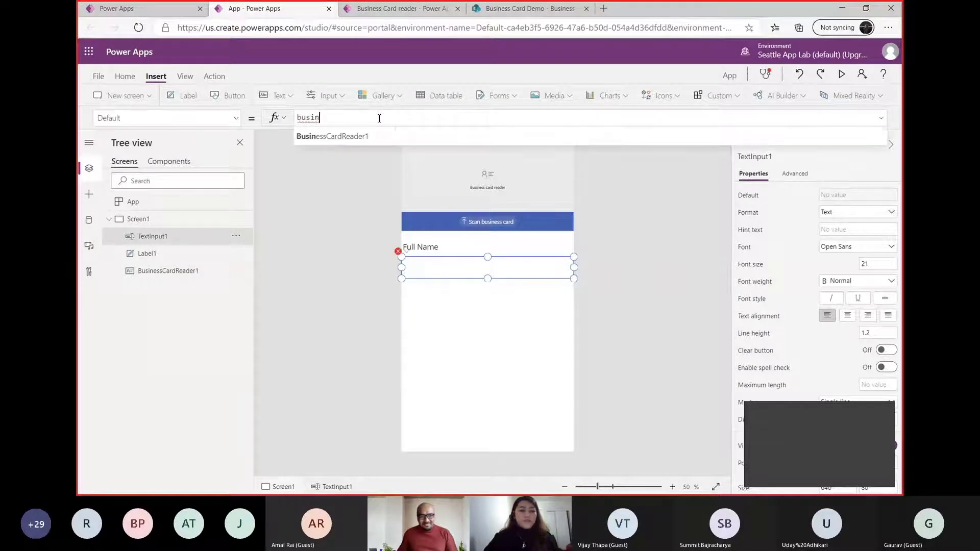
key(Tab)
text(.f)
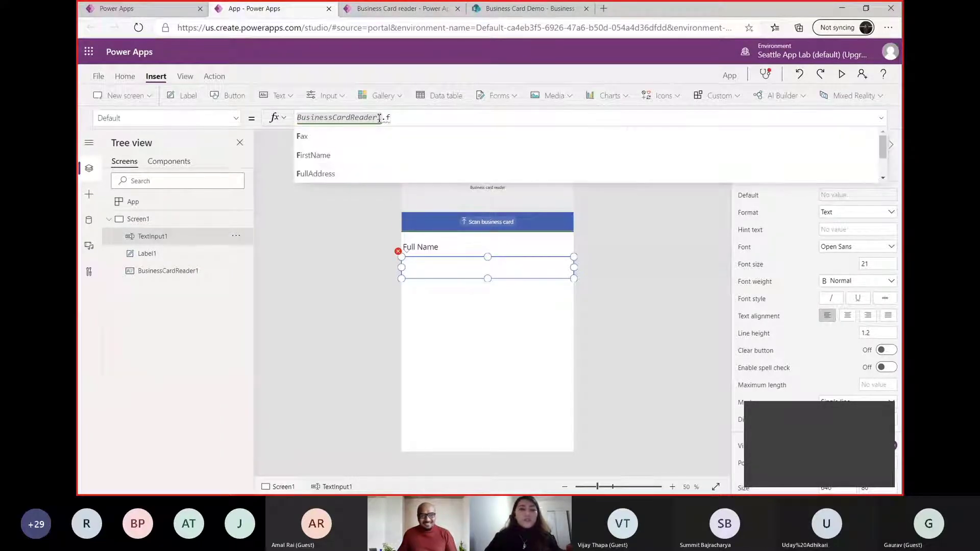
text(ull)
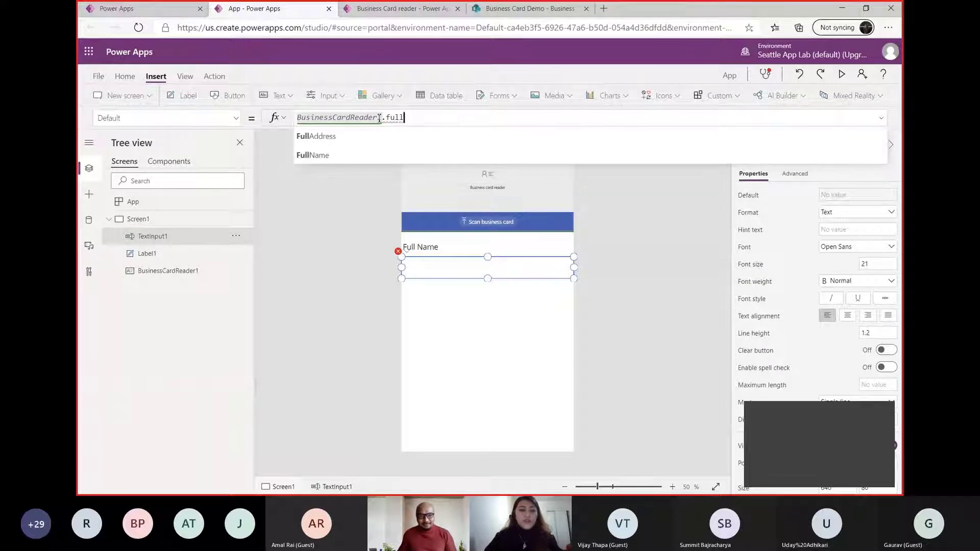
text(n)
key(Tab)
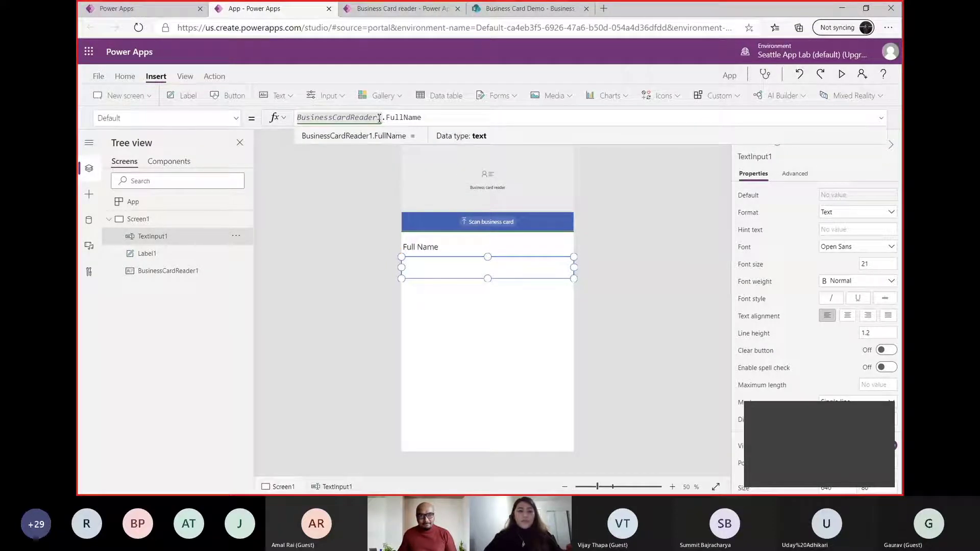
click(465, 292)
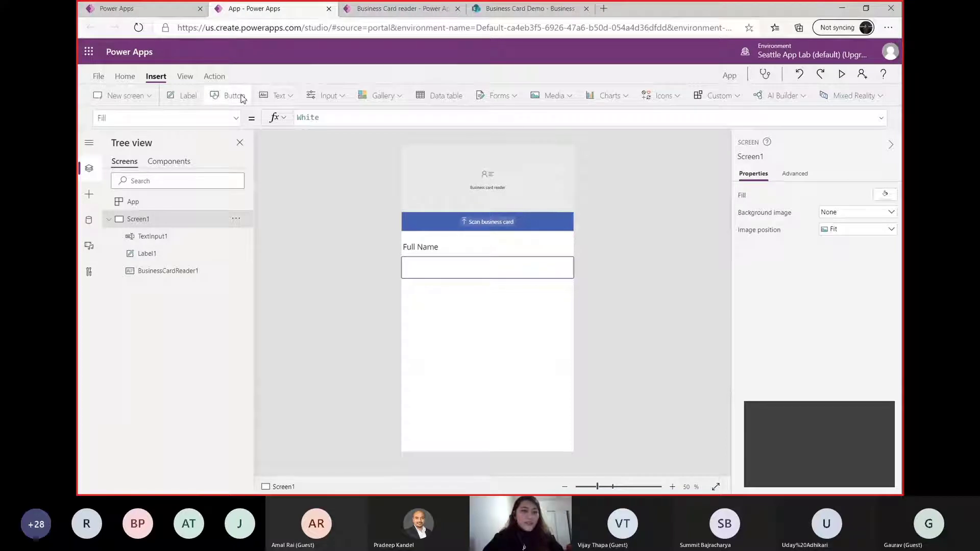
Add a second text input below the Full Name input, leaving room for a label, and widen it to about 640
click(276, 95)
click(295, 145)
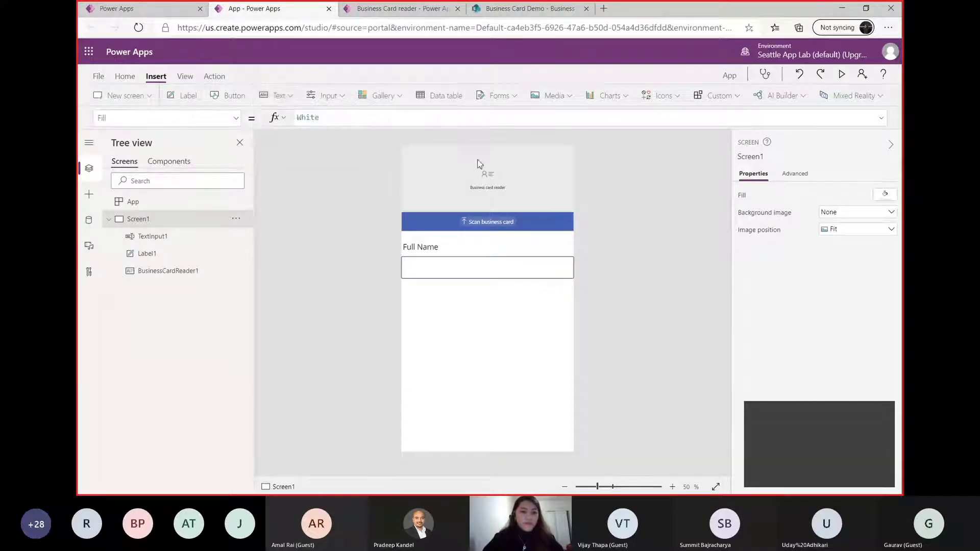
drag(469, 165, 469, 313)
drag(553, 320, 574, 324)
Insert a full-width label between the two text inputs and move the lower text input slightly down
click(292, 96)
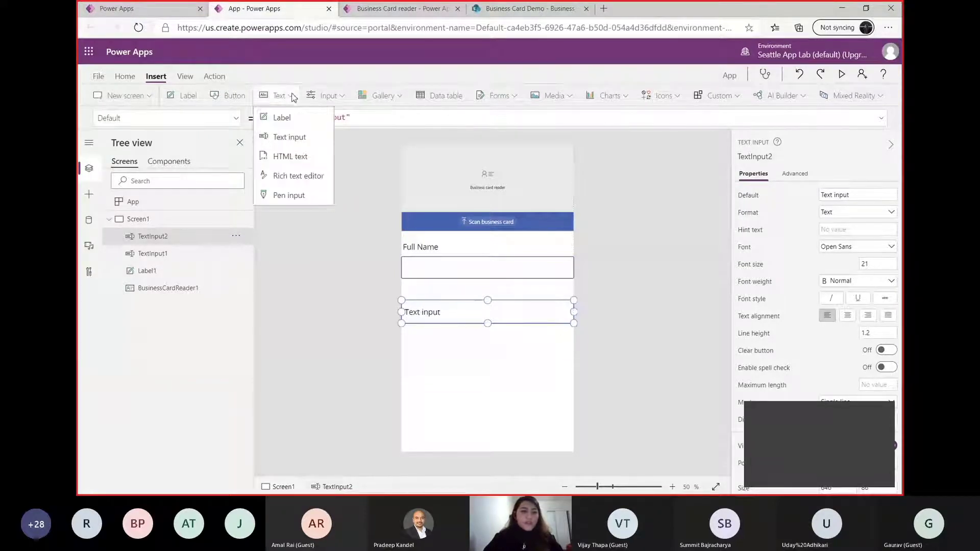
click(289, 118)
drag(439, 164, 428, 291)
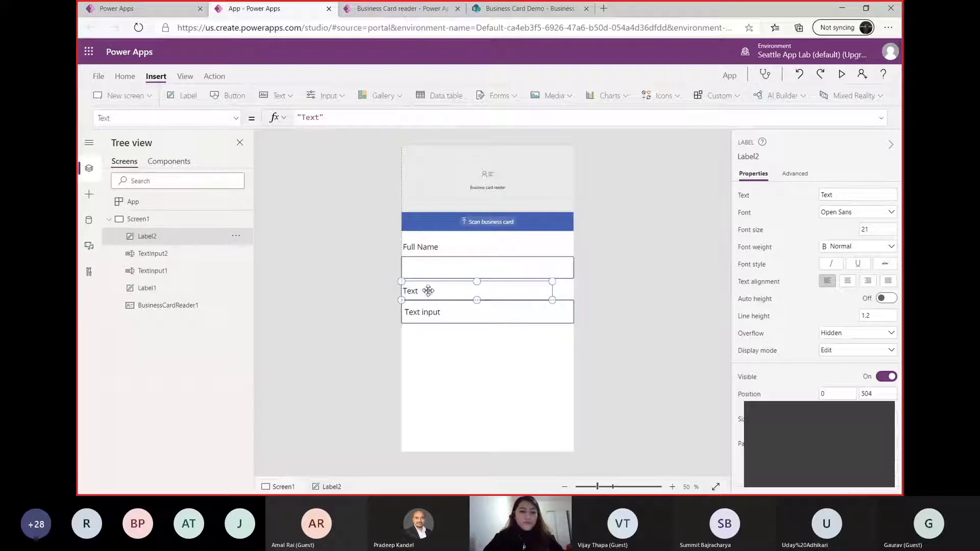
click(525, 317)
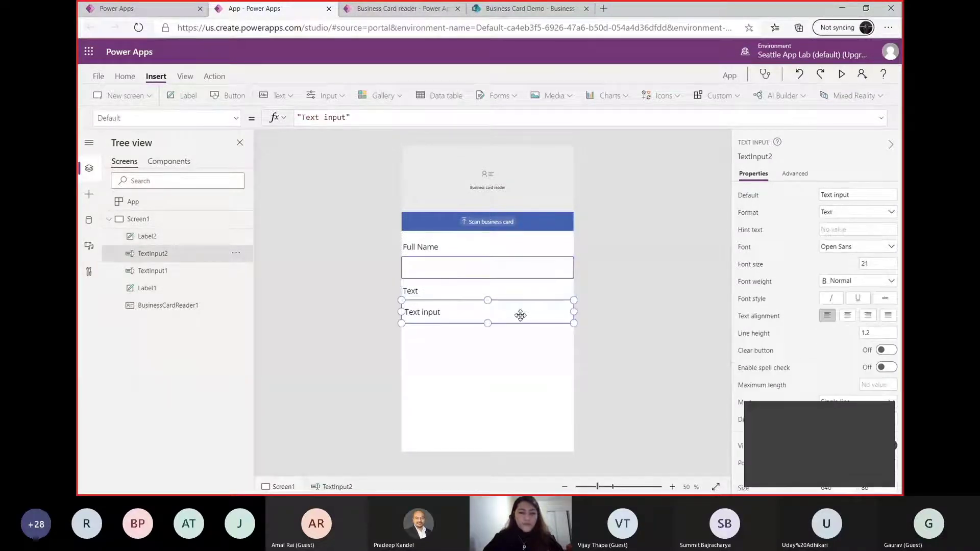
drag(520, 314, 520, 320)
Change the text of the label between the two text inputs to "Address"
click(419, 292)
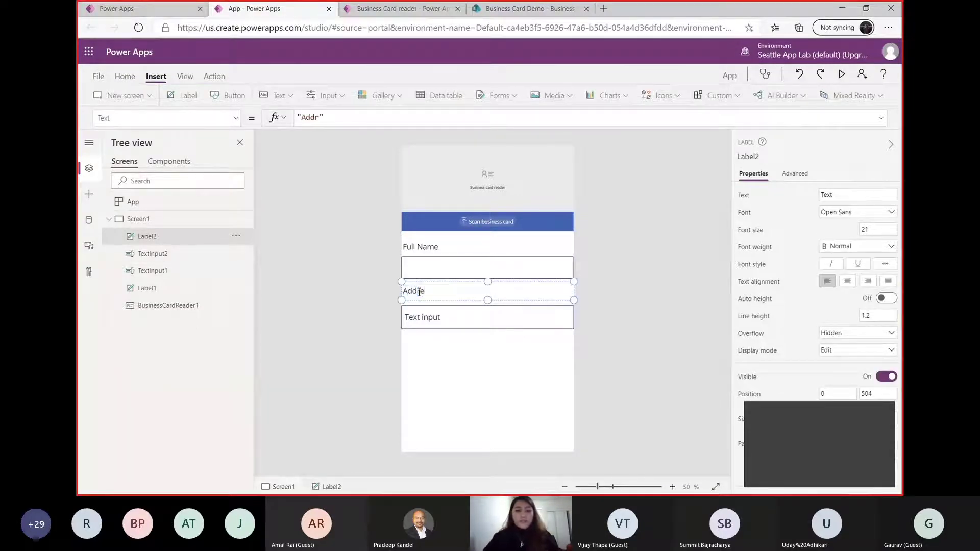
click(464, 354)
click(446, 291)
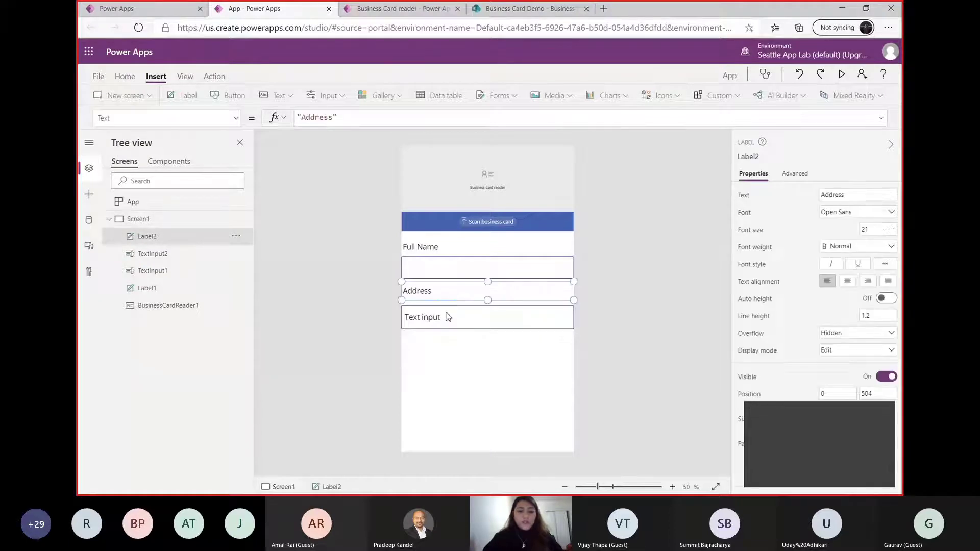
Duplicate the Address label together with its text input and place the copies directly below the originals
shift+click(447, 316)
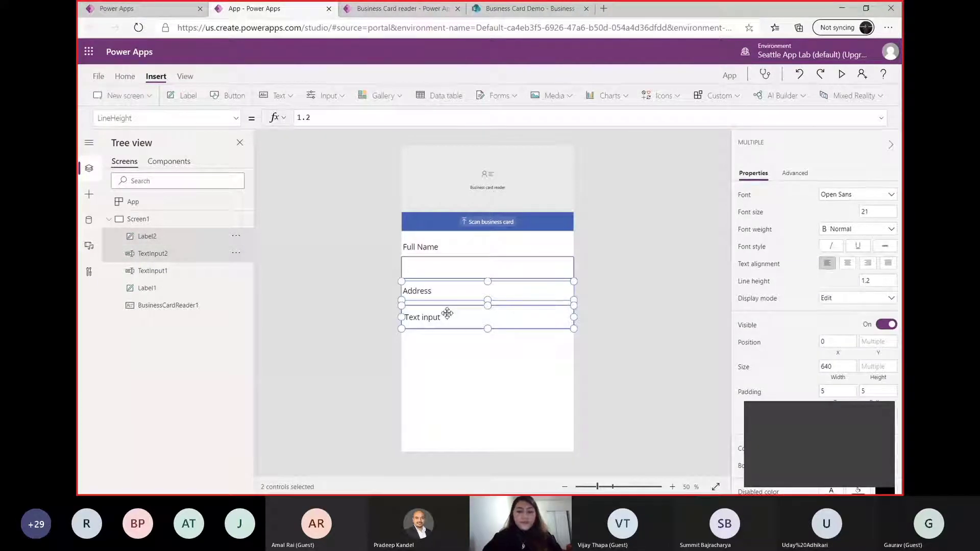
key(ctrl+c)
key(ctrl+v)
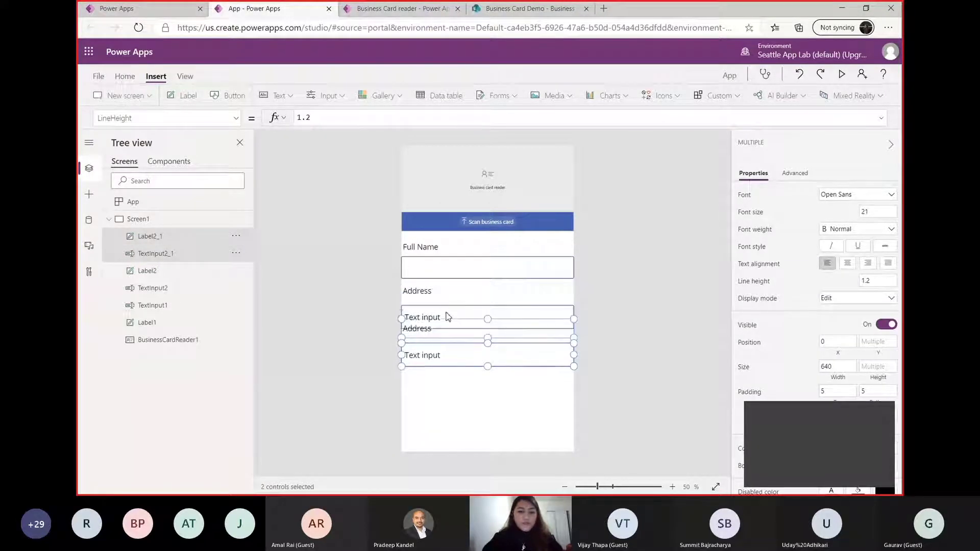
key(Down)
key(Down)
key(Down)
key(Down)
key(Down)
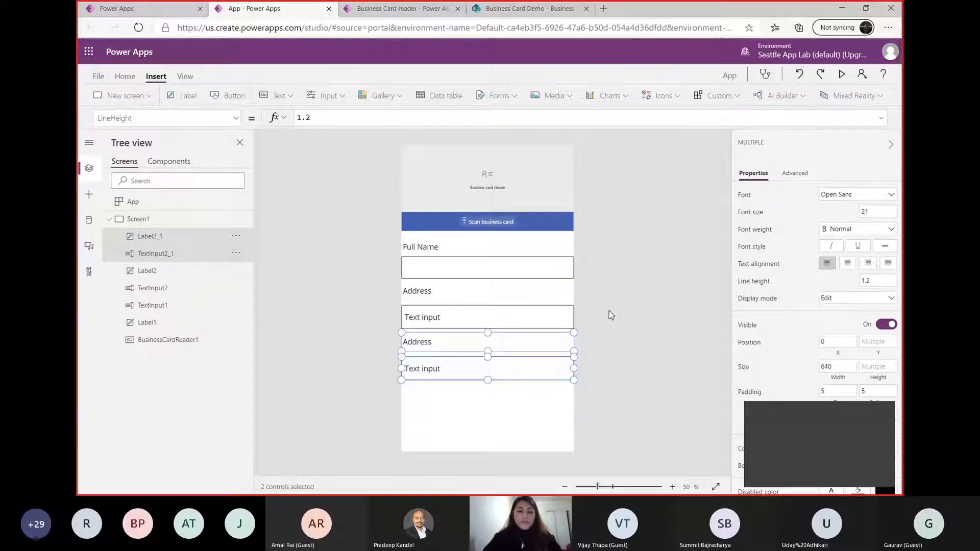
Set the LineHeight formula of the text input below the Address label to BusinessCardReader1.AddressCity
click(611, 315)
click(447, 316)
click(447, 317)
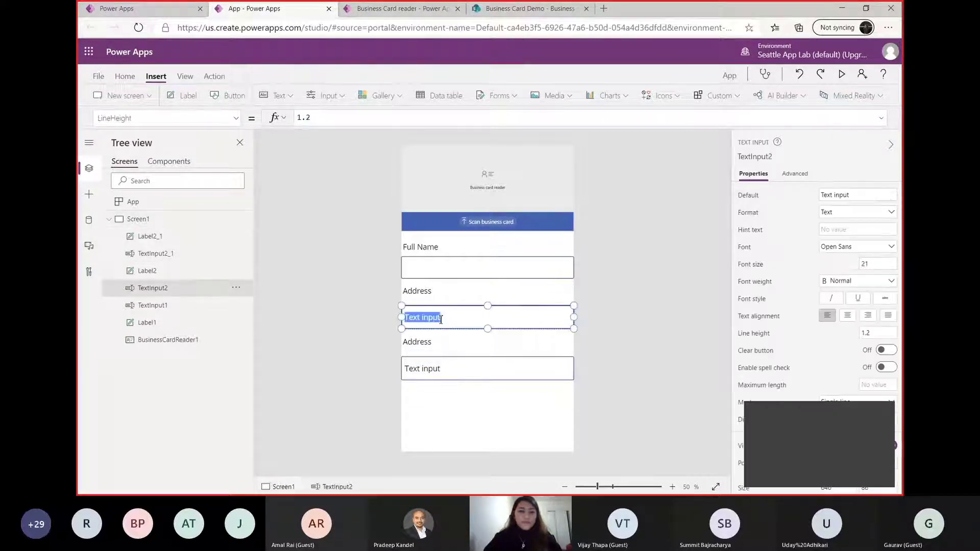
click(380, 116)
key(BackSpace)
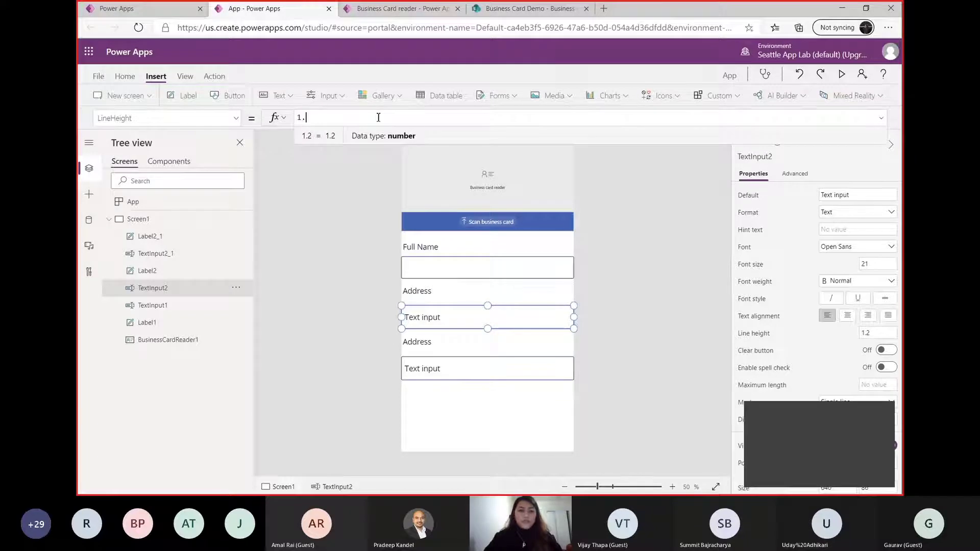
text(busine)
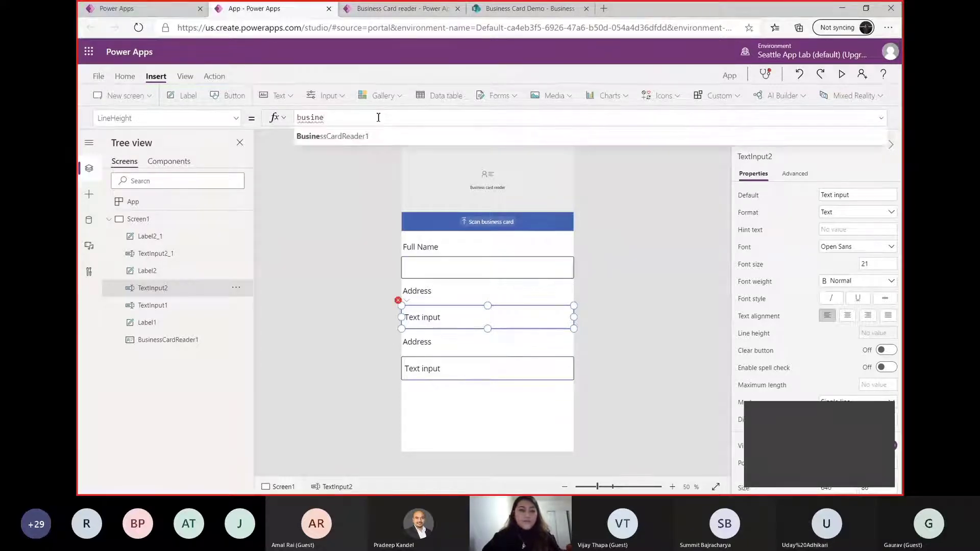
click(369, 133)
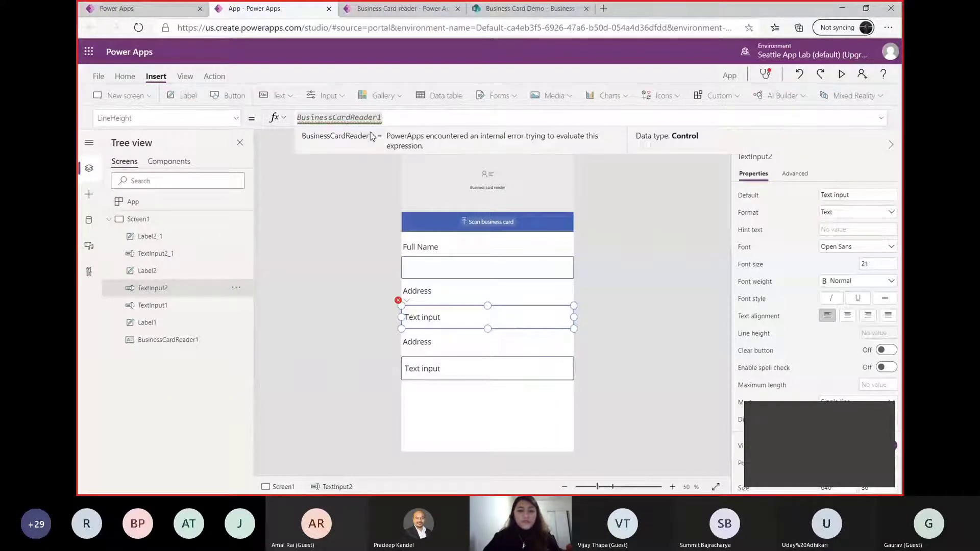
text(.add)
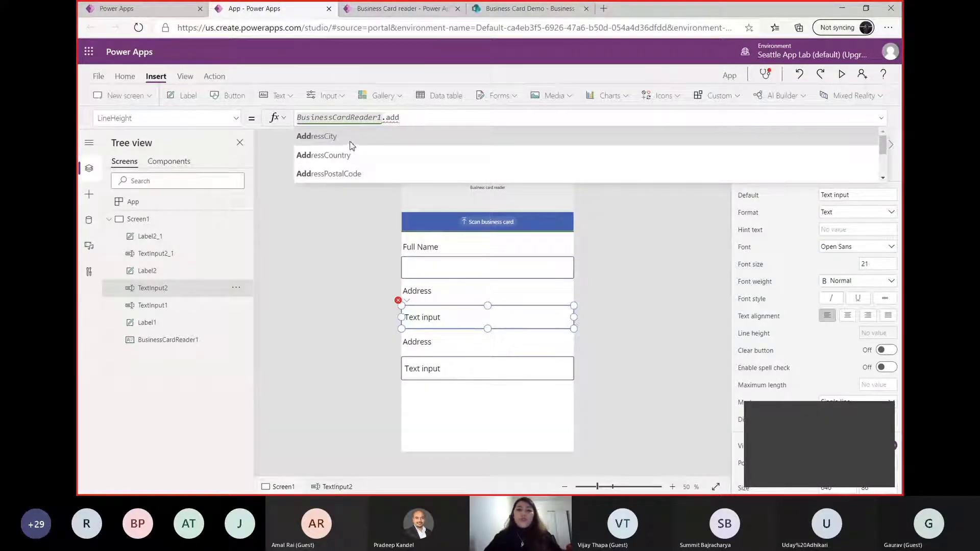
click(338, 136)
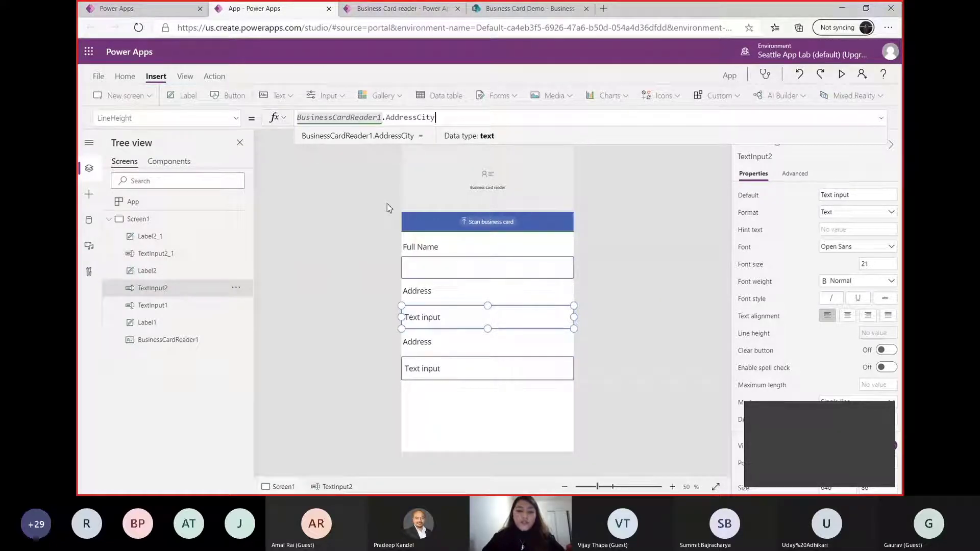
Change the text of the copied label above the lowest text input to "Phone Number"
click(448, 378)
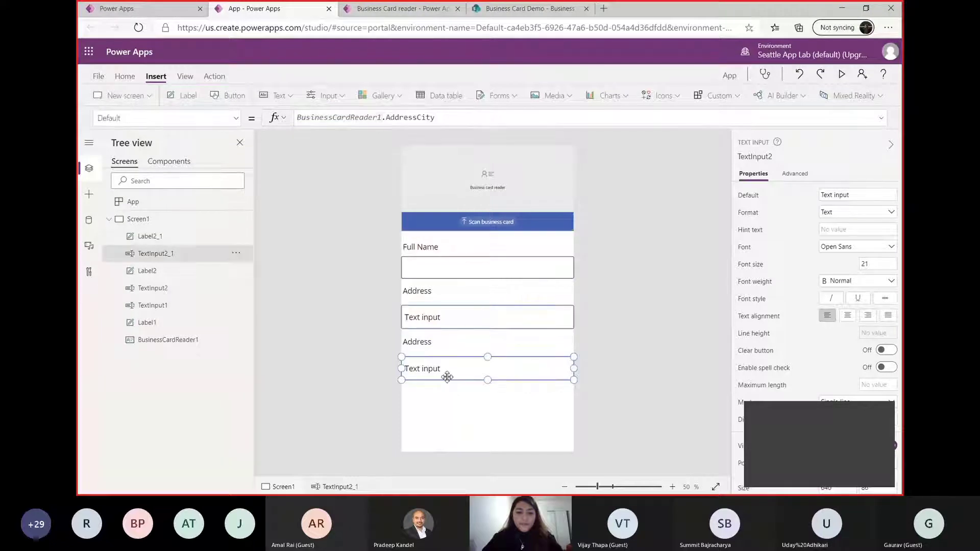
double_click(430, 343)
text(P)
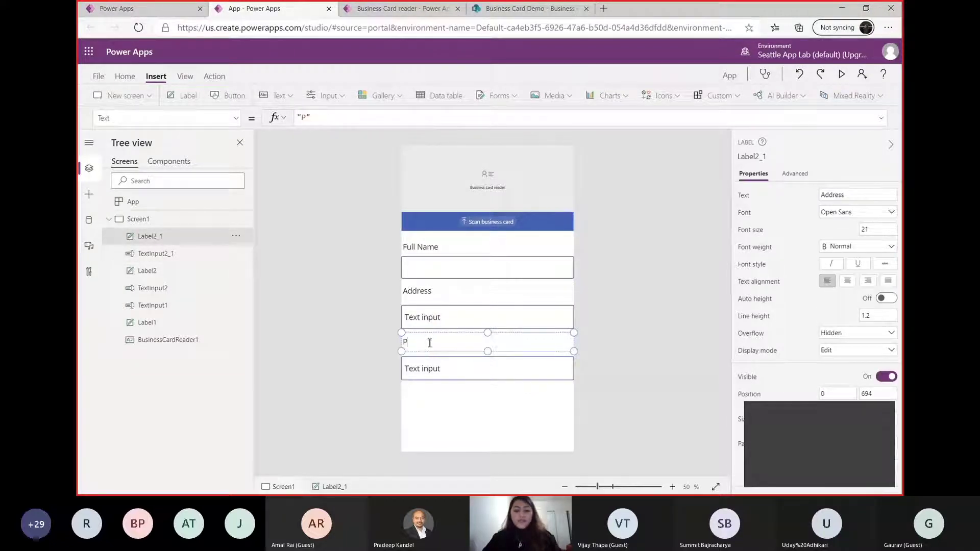
text(hone)
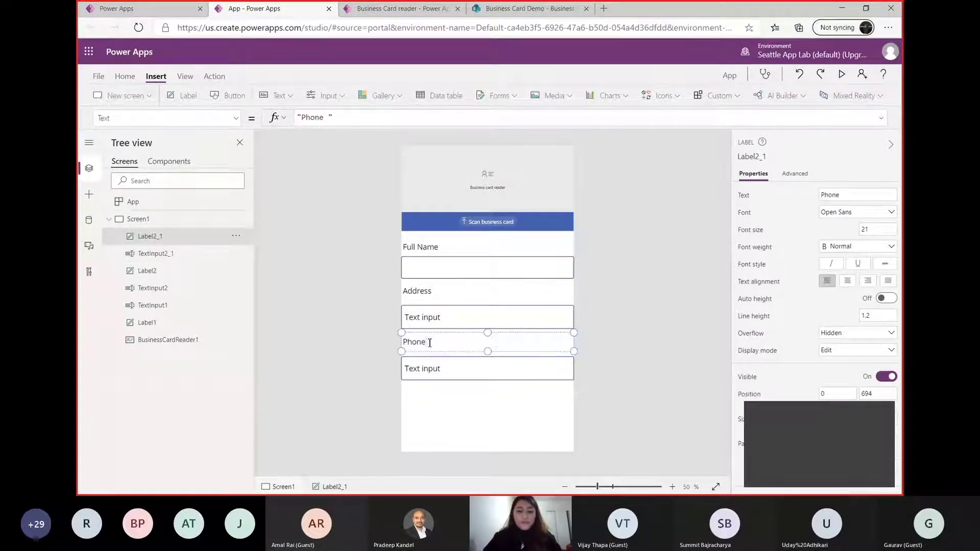
text( Number)
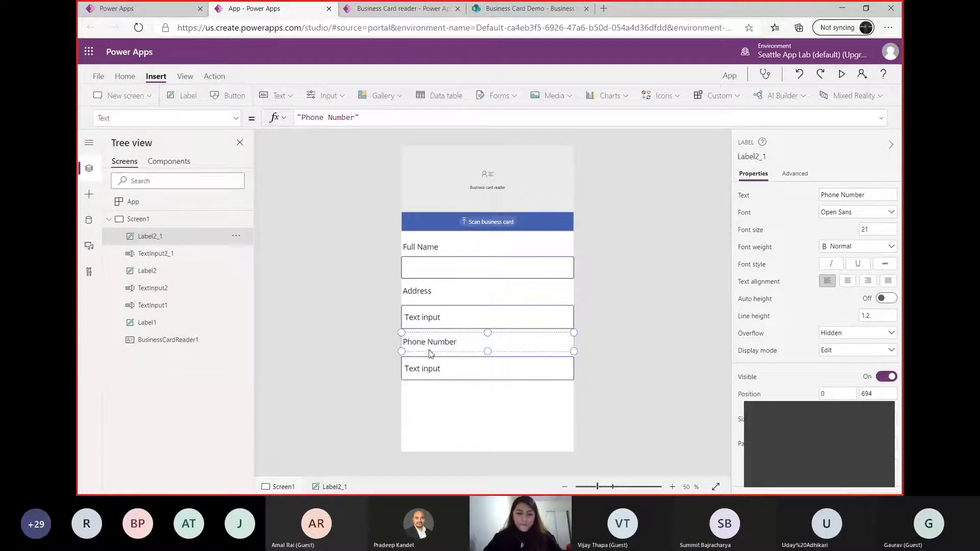
Bind the Phone Number text input's default value to BusinessCardReader1.BusinessPhone
click(434, 371)
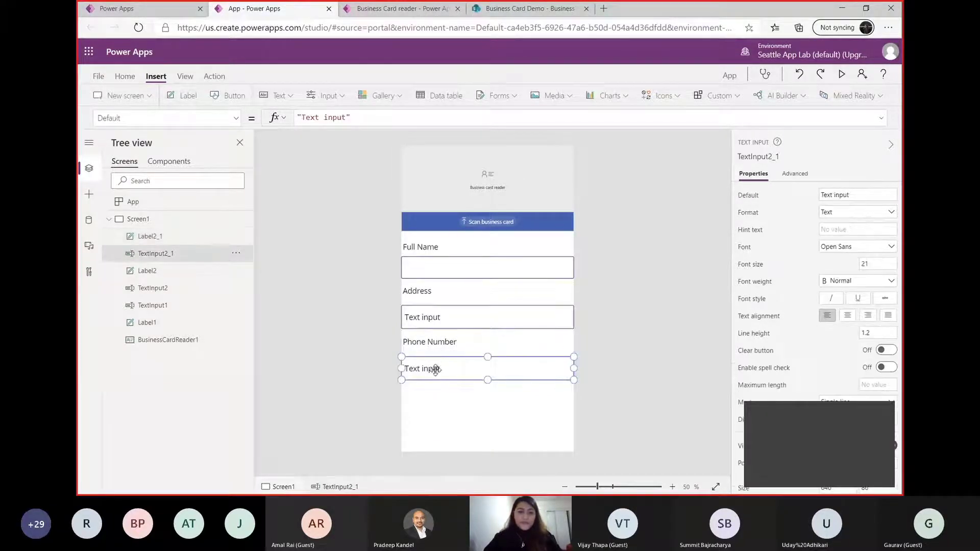
click(359, 119)
key(ctrl+a)
text(business)
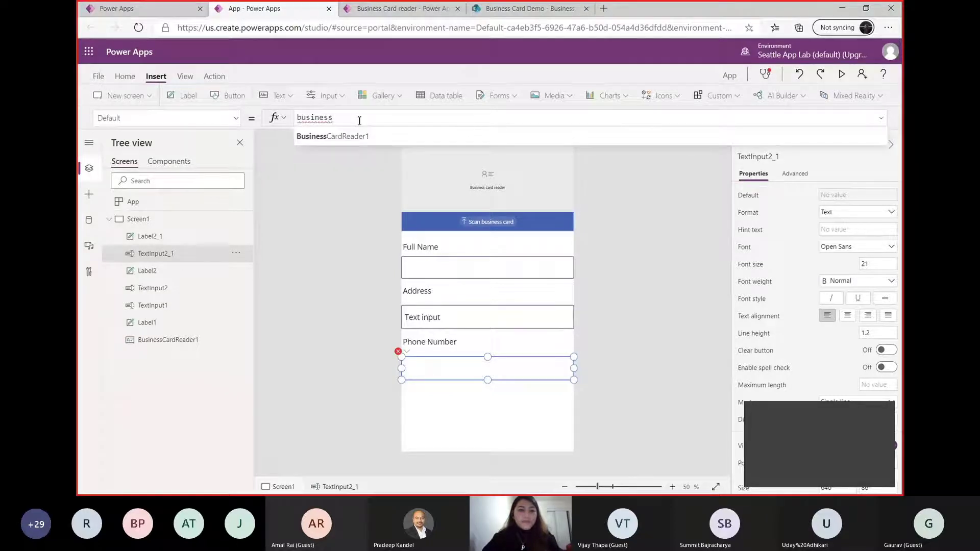
key(Tab)
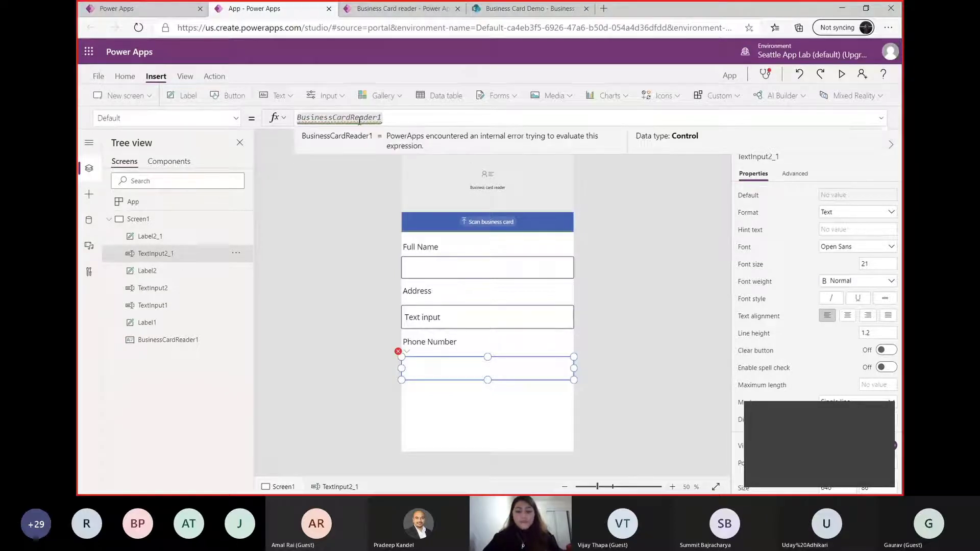
text(.bus)
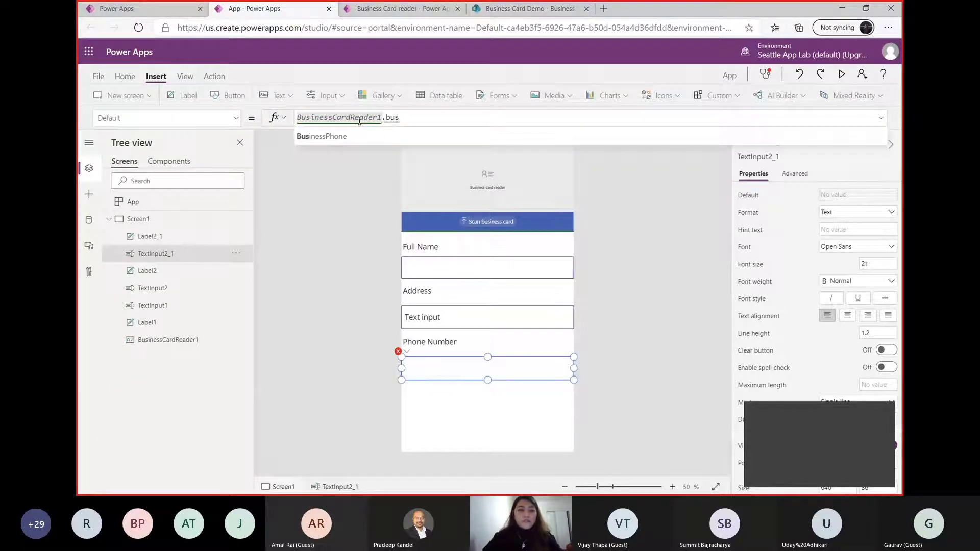
key(Tab)
click(445, 412)
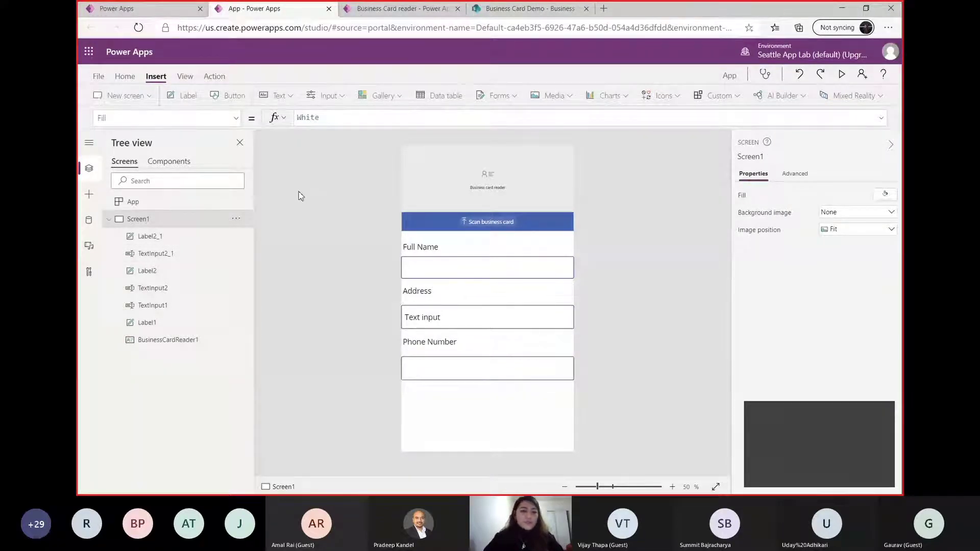
Insert a button labelled "Save" and place it below the Phone Number input, near the app screen's left edge
click(229, 95)
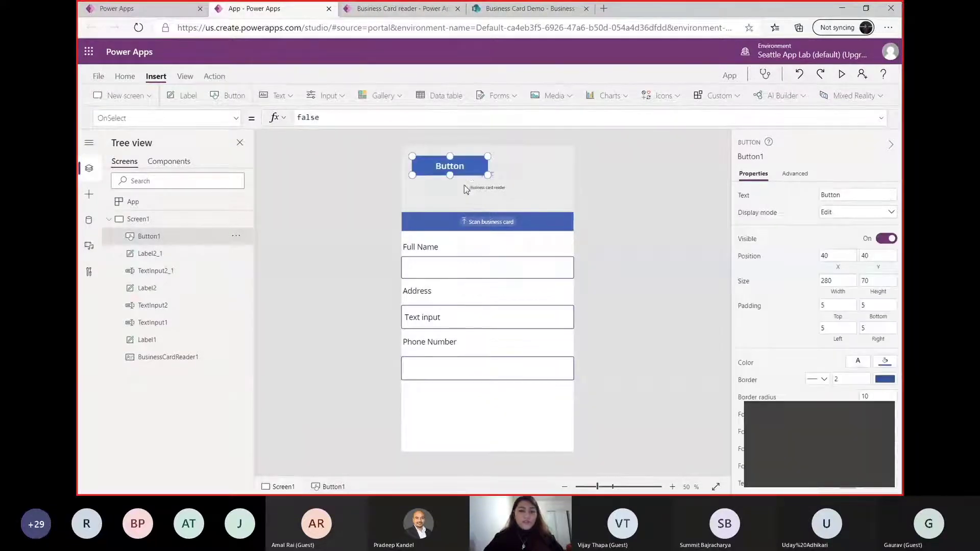
drag(461, 172, 492, 422)
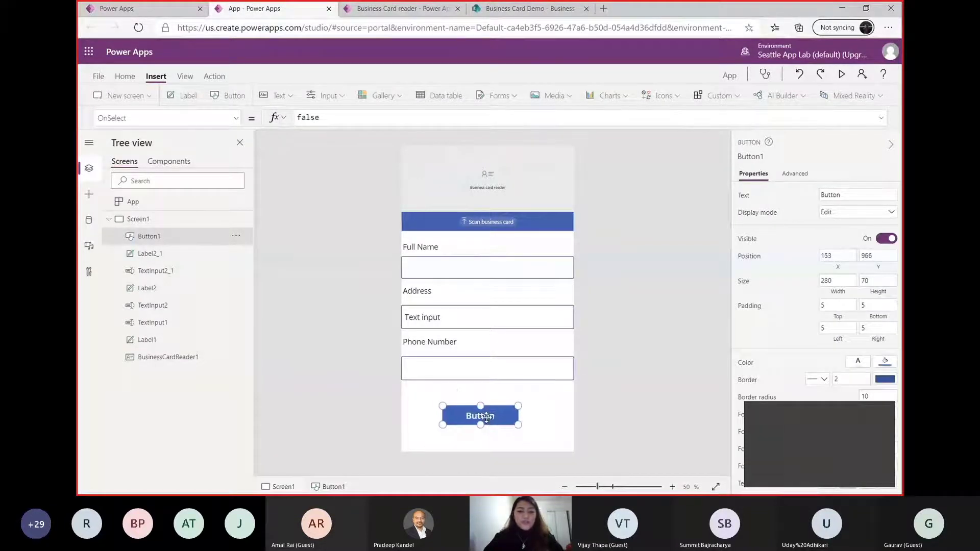
double_click(485, 417)
text(Save)
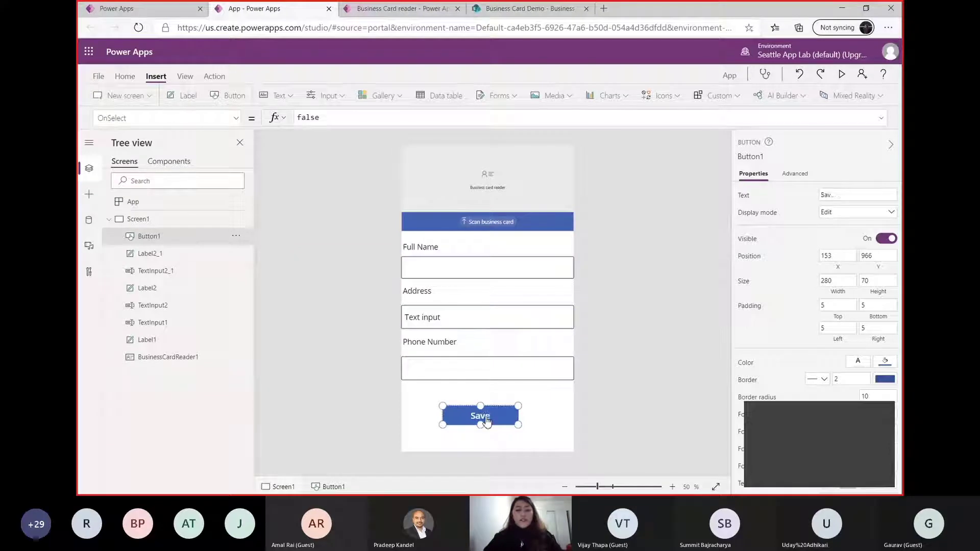
click(639, 410)
drag(492, 418, 456, 423)
click(363, 404)
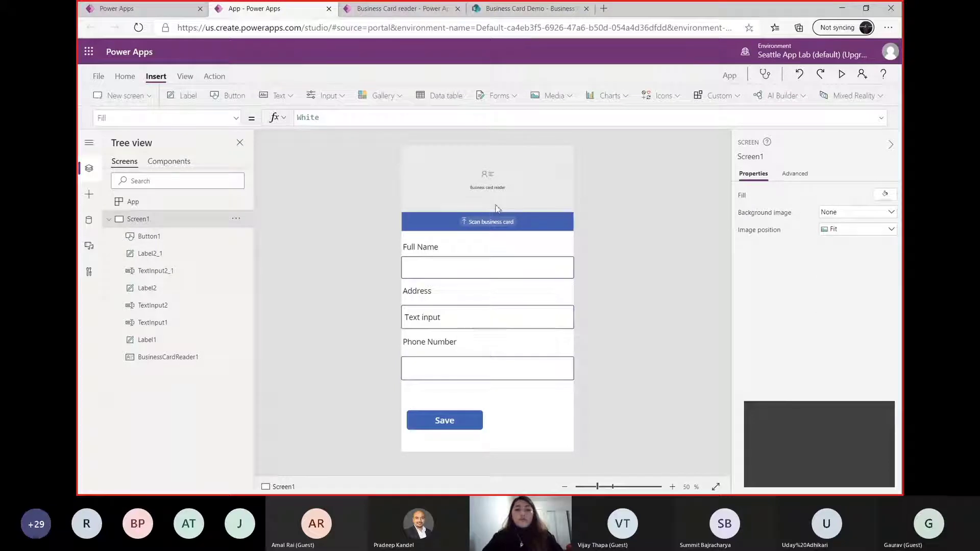
Preview the app and scan the business card image "busines" from the Desktop folder
click(839, 76)
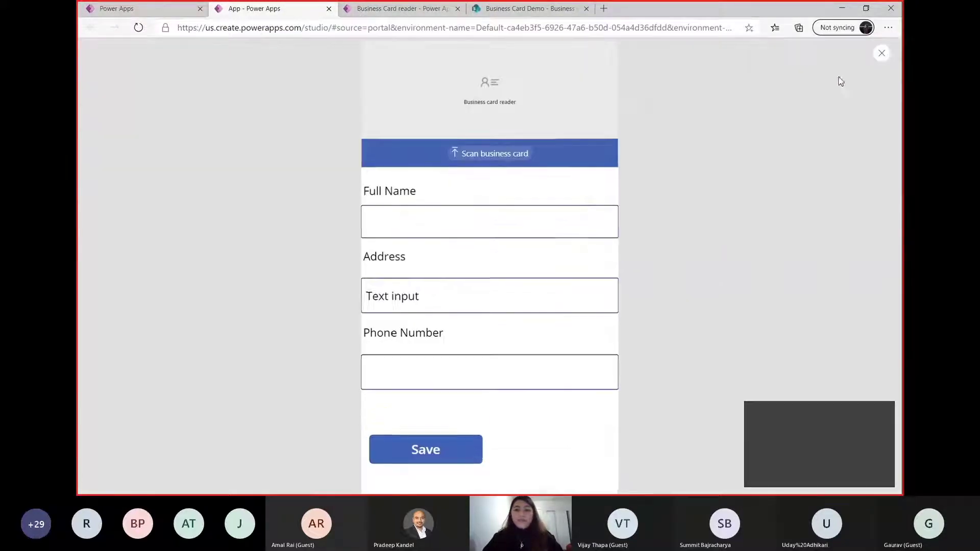
click(528, 160)
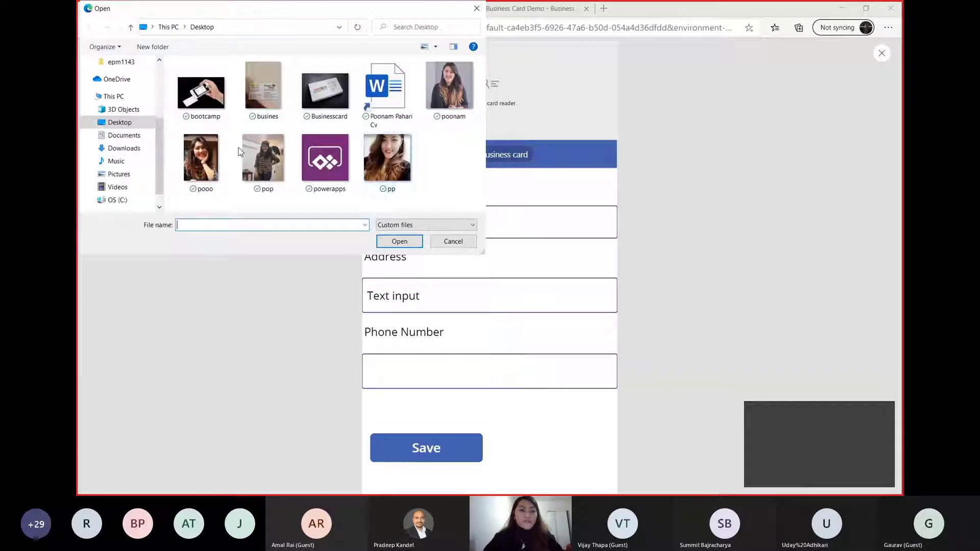
click(263, 87)
click(400, 241)
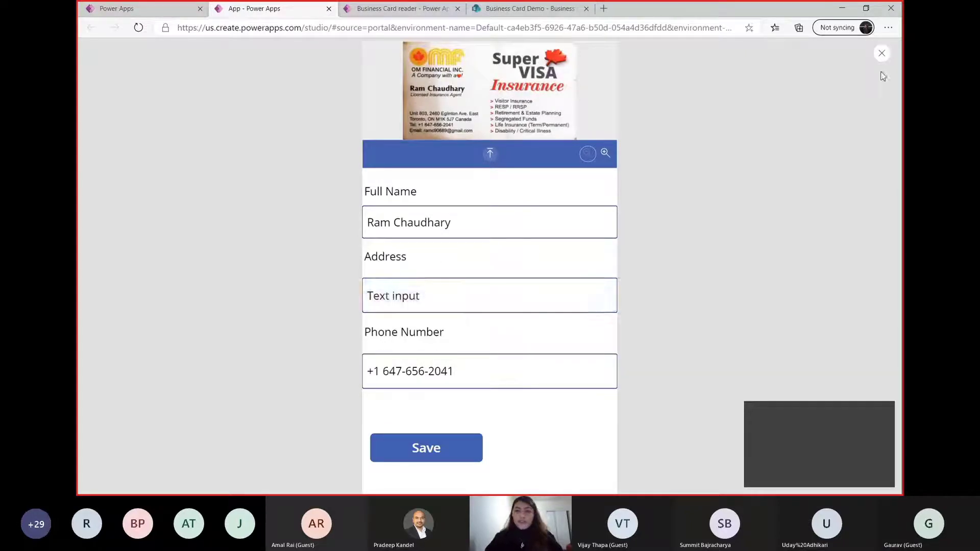
Exit the preview and dismiss the canvas testing tip so that it does not show again
click(882, 54)
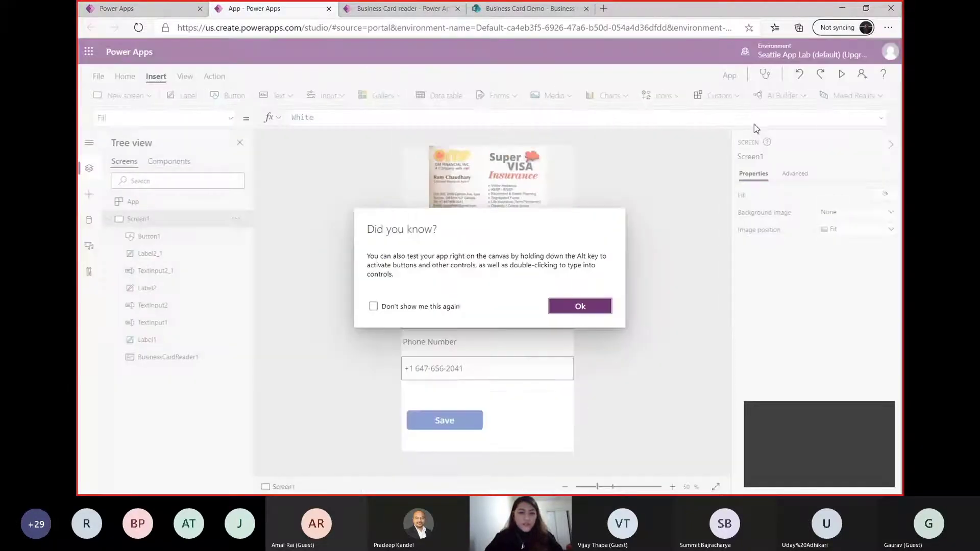
click(374, 306)
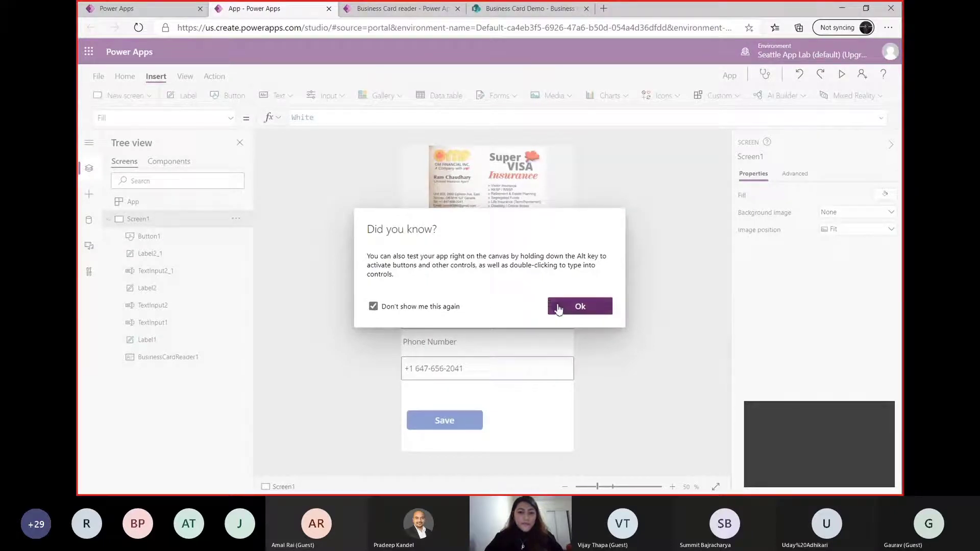
click(560, 306)
Clear the placeholder text from the Address text input on the canvas
click(542, 315)
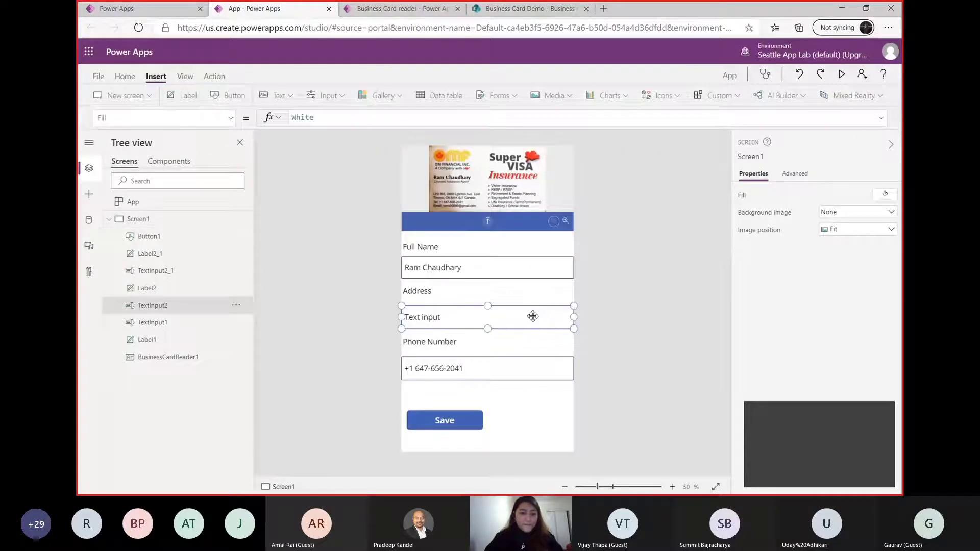
click(447, 120)
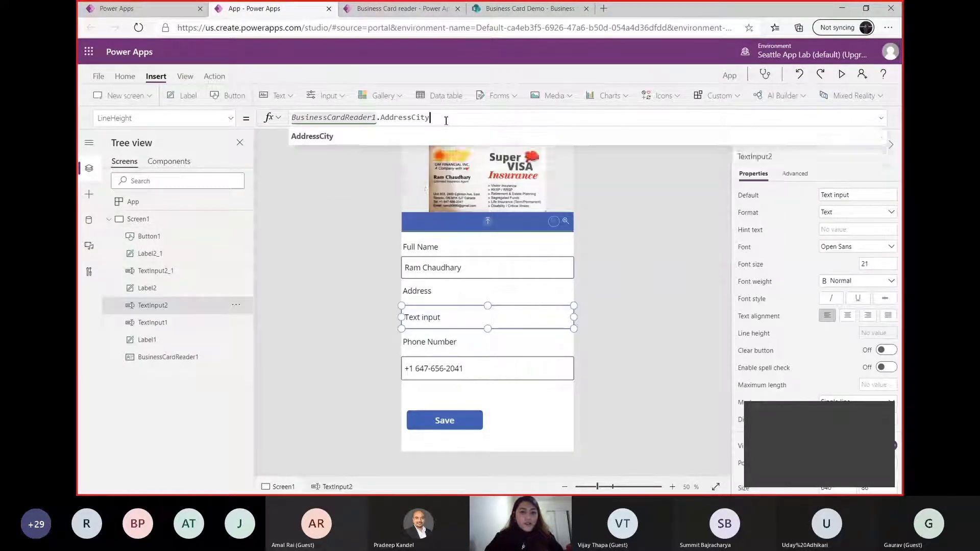
double_click(431, 318)
key(BackSpace)
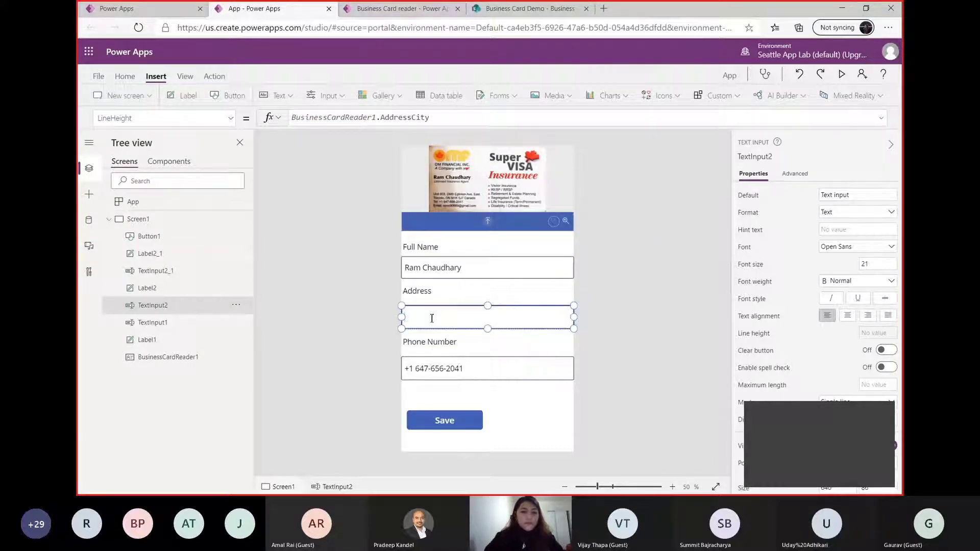
click(439, 117)
click(647, 286)
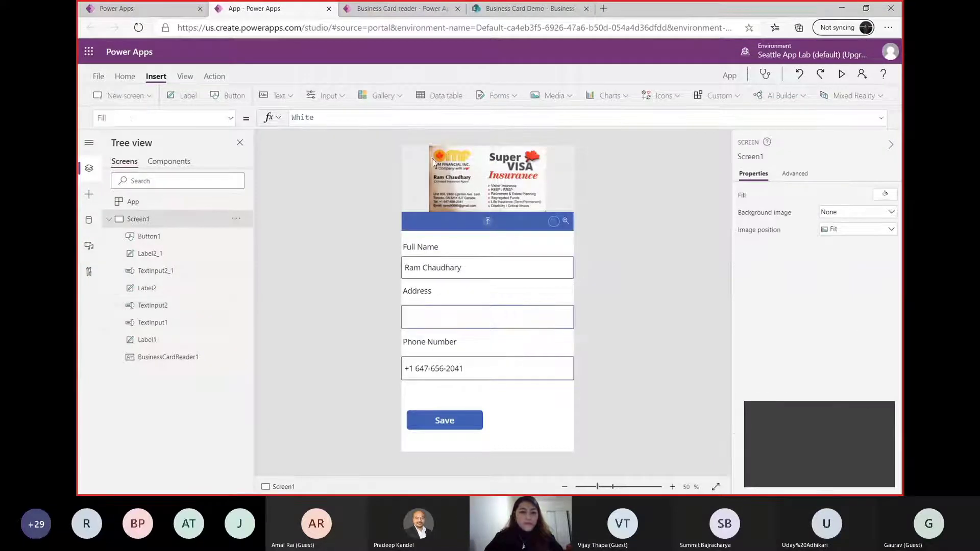
Re-enter the Address text input's LineHeight formula as BusinessCardReader1.AddressCity
click(450, 315)
click(445, 118)
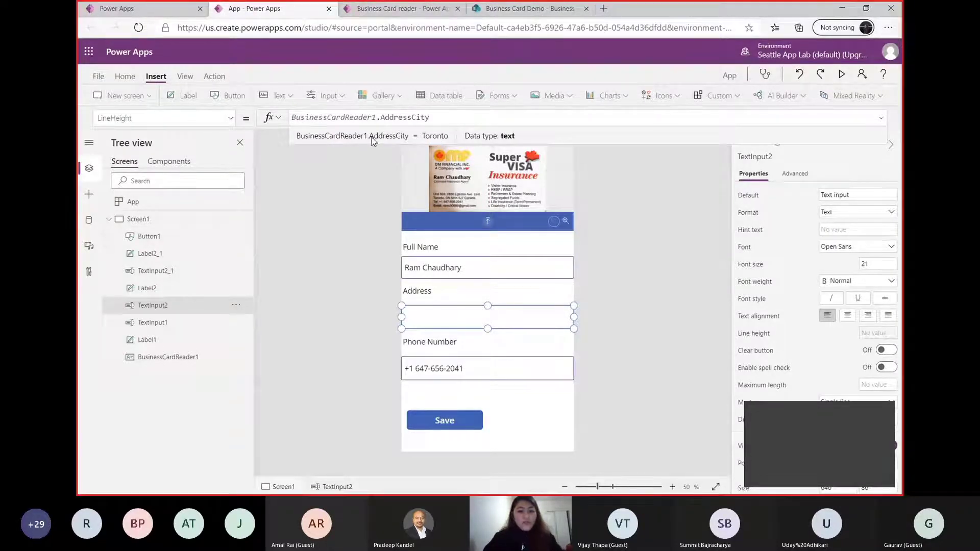
drag(430, 120, 265, 117)
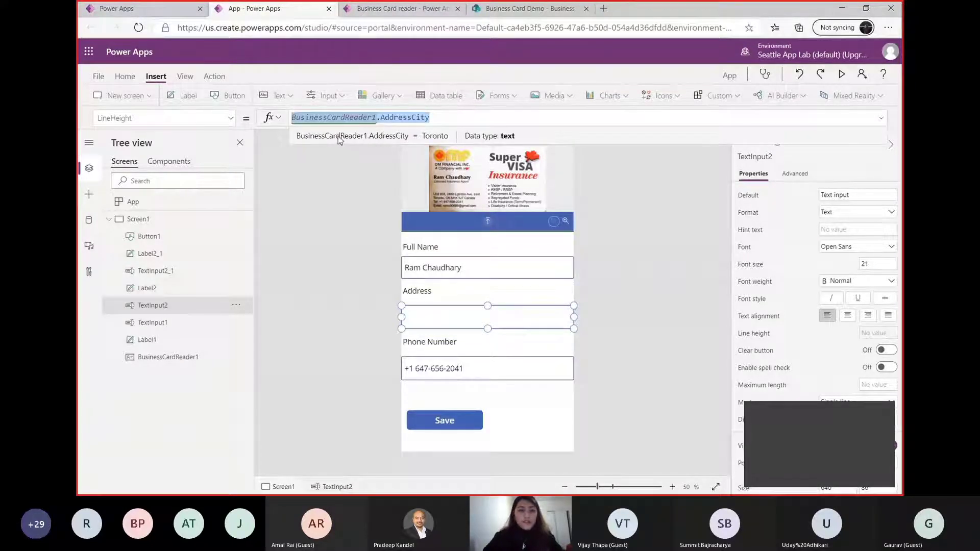
key(BackSpace)
text(busi)
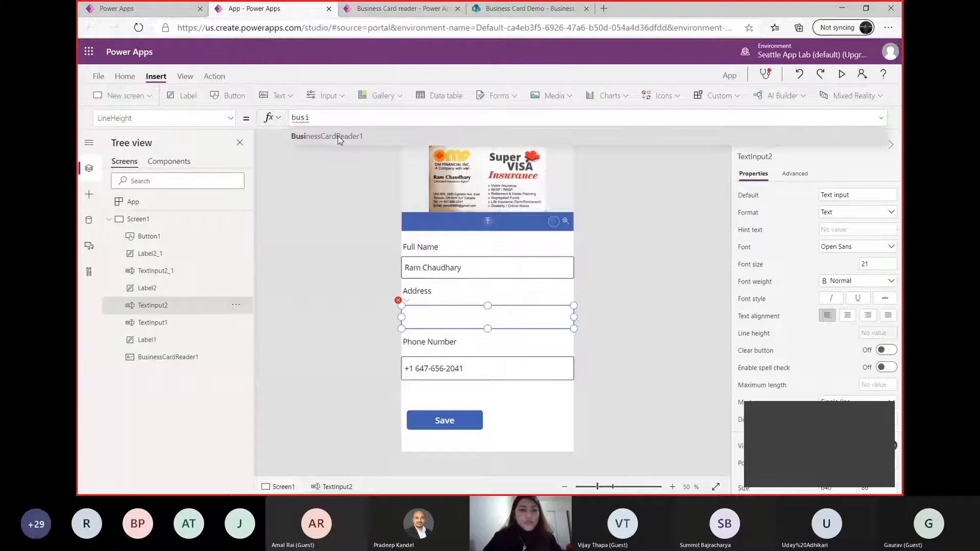
click(339, 136)
text(.)
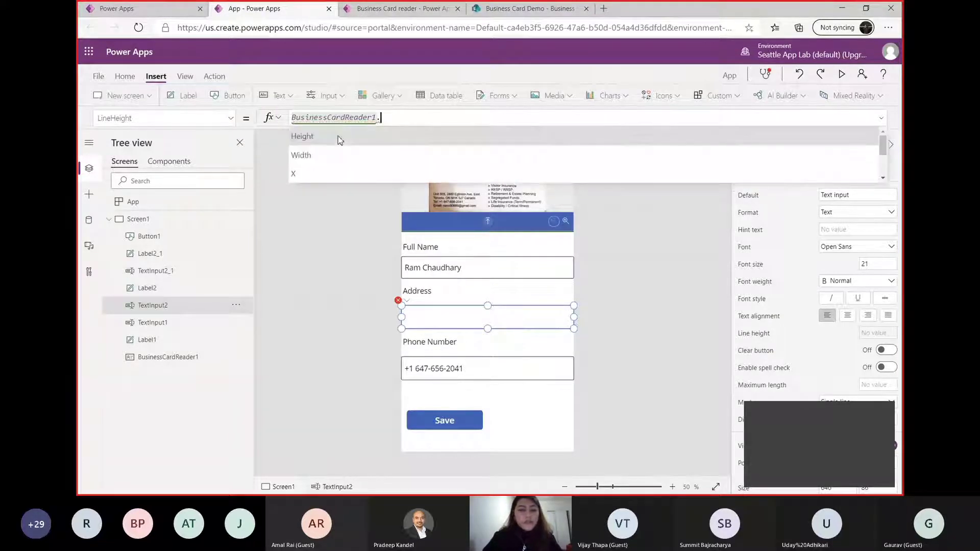
text(add)
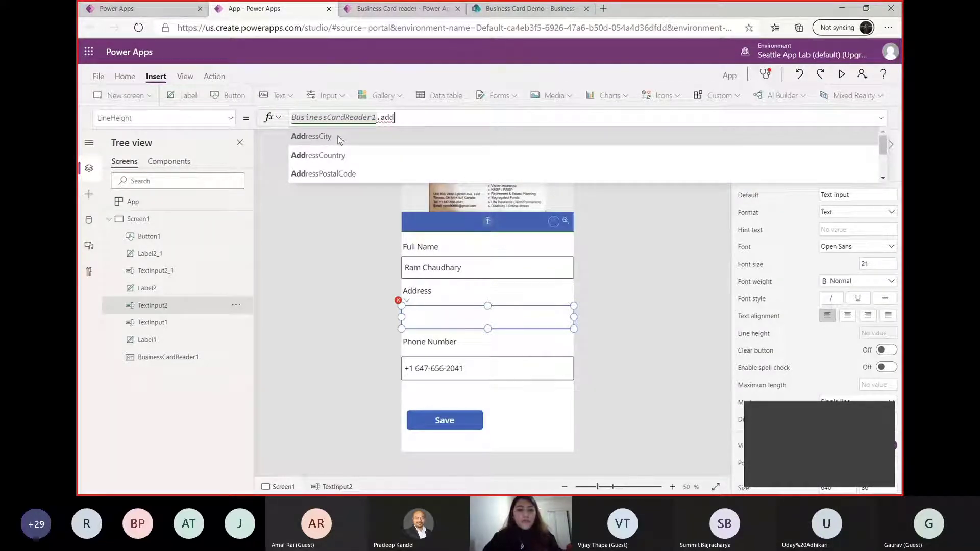
click(339, 140)
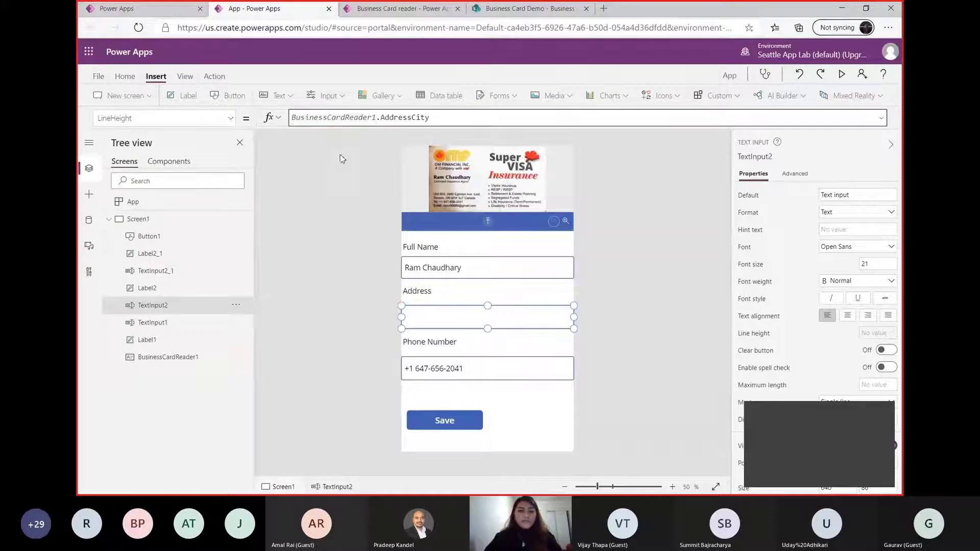
click(342, 257)
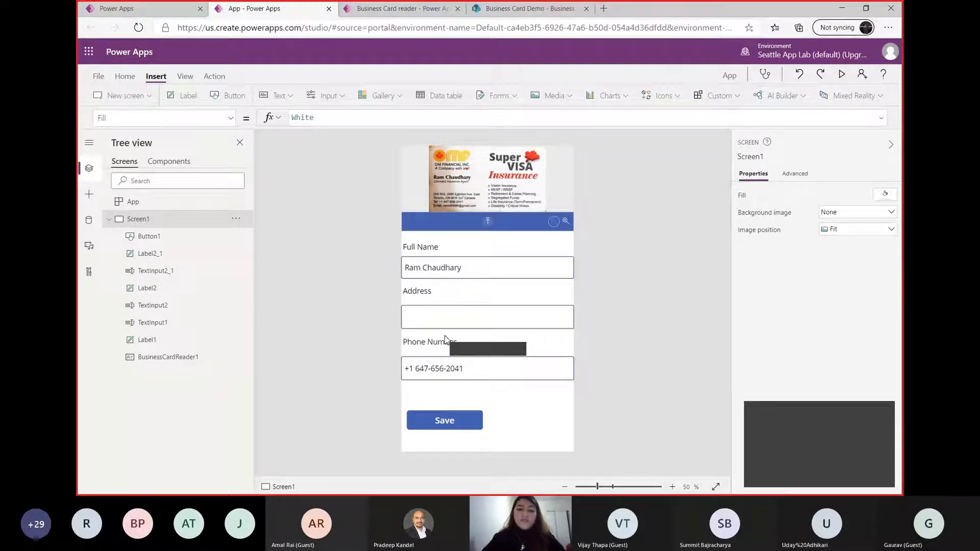
Switch to SharePoint and leave the Business Card Demo site for the SharePoint start page
click(527, 9)
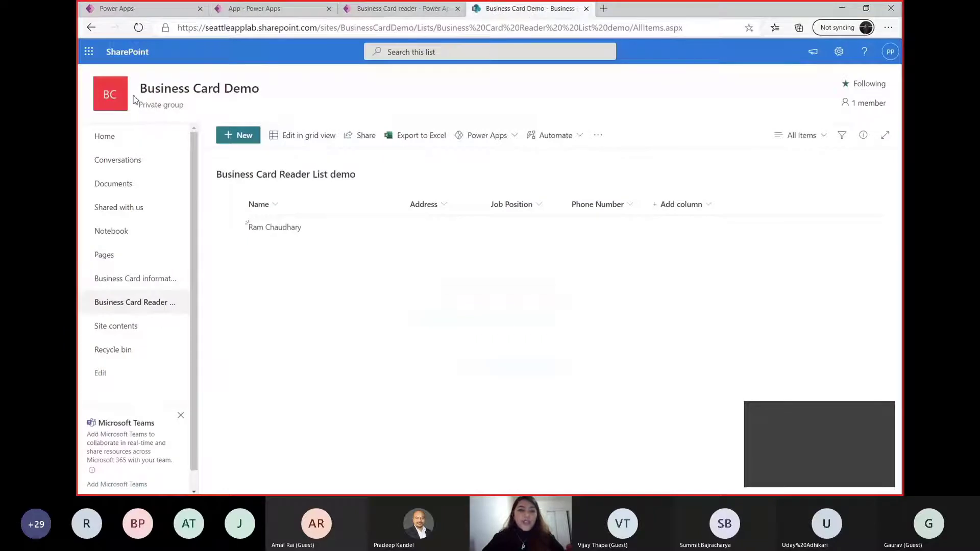
click(118, 138)
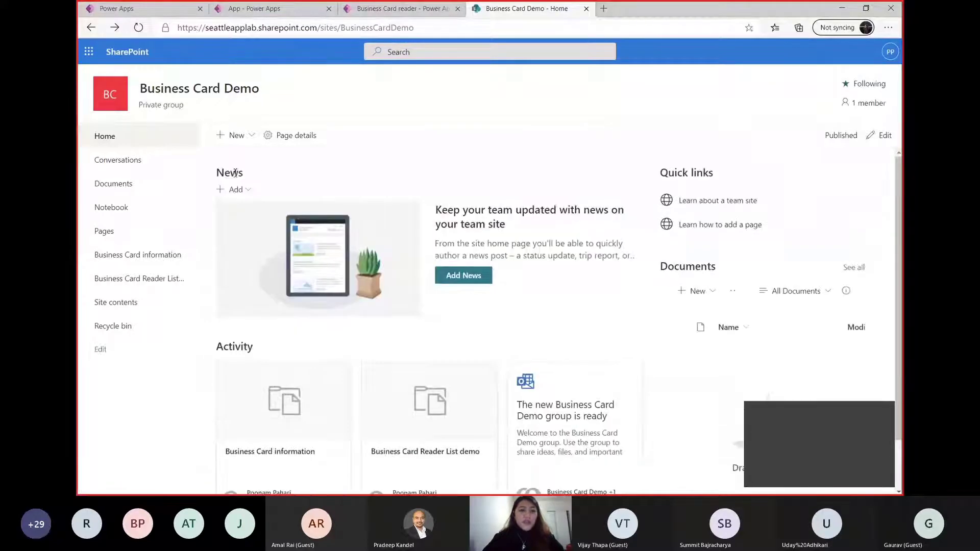
click(228, 143)
click(91, 28)
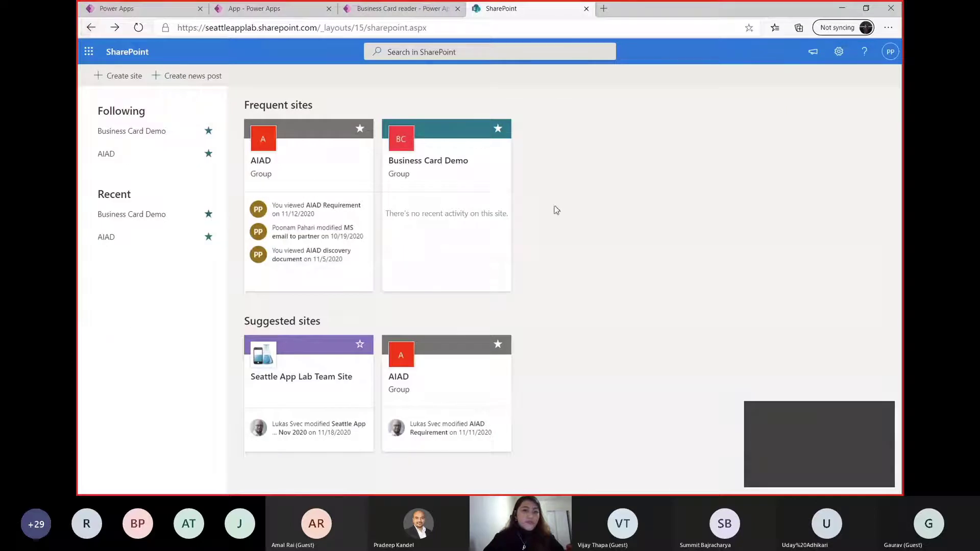
Start a new SharePoint team site and name it "Business Card Reader Site"
click(112, 78)
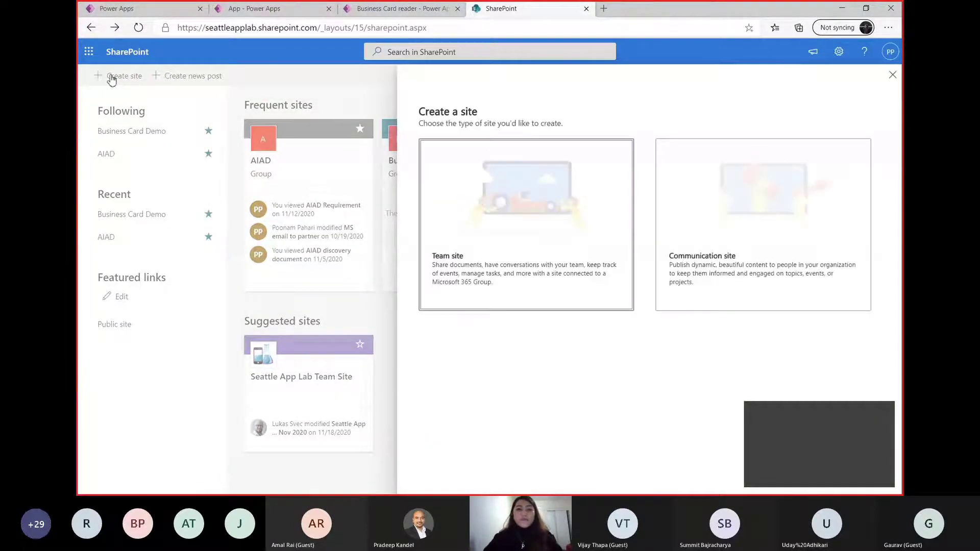
click(523, 200)
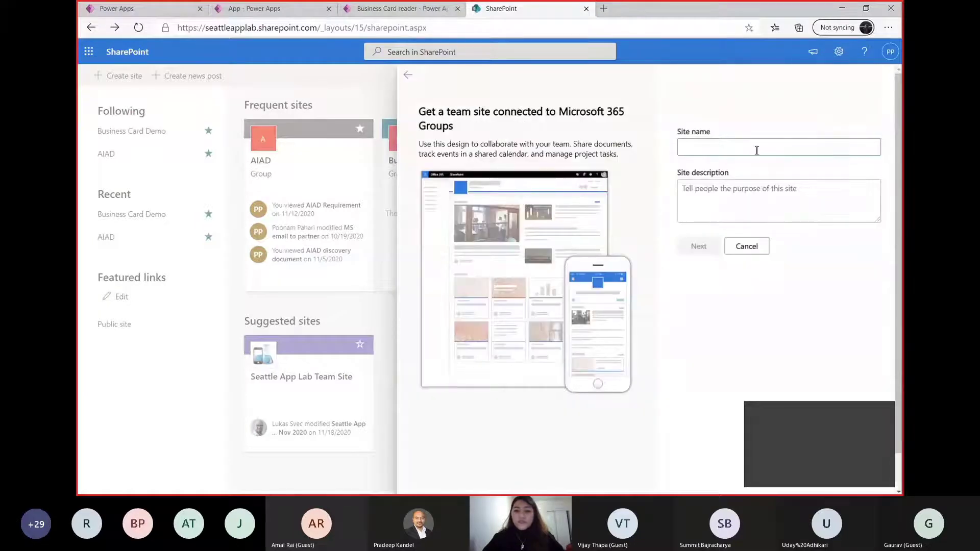
text(Bsuien)
key(BackSpace)
key(BackSpace)
key(BackSpace)
key(BackSpace)
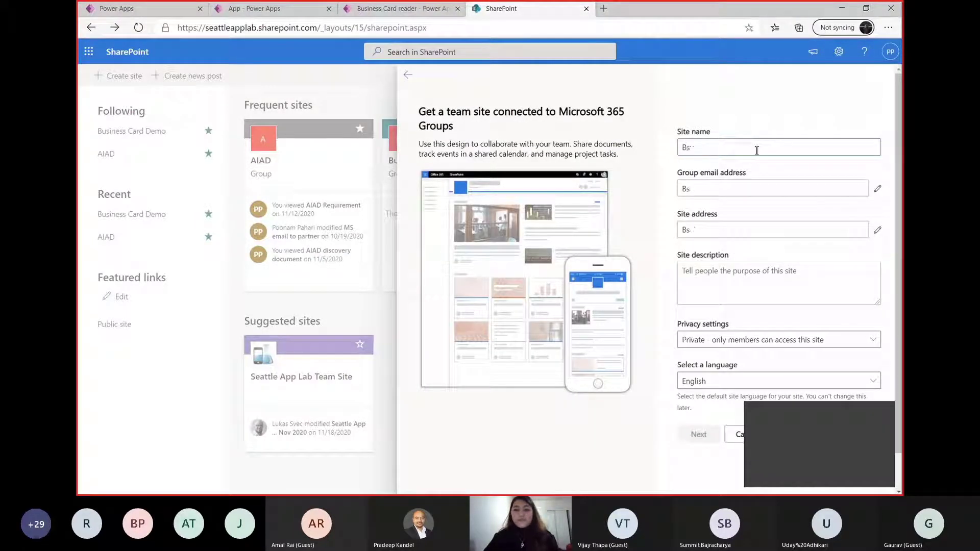
text(usiness C)
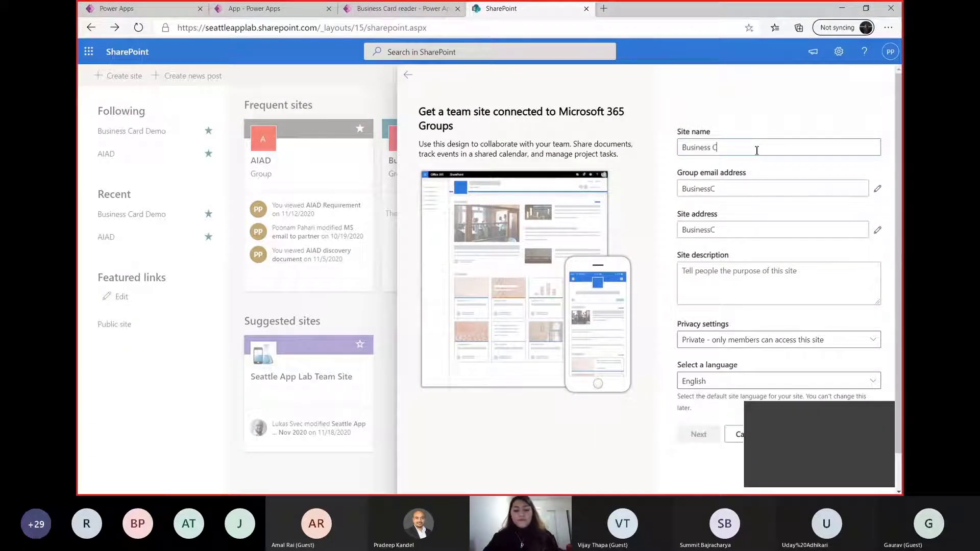
text(ard Reader)
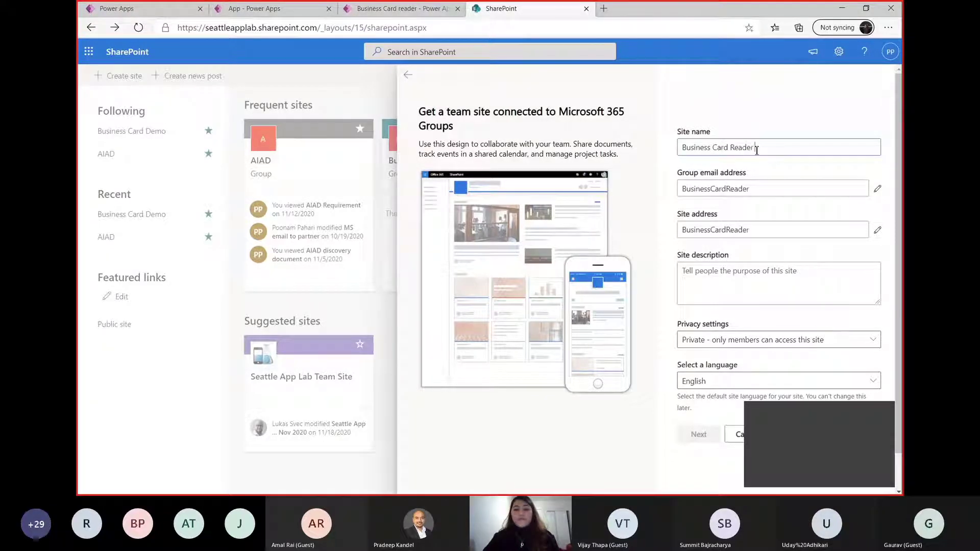
text( Site)
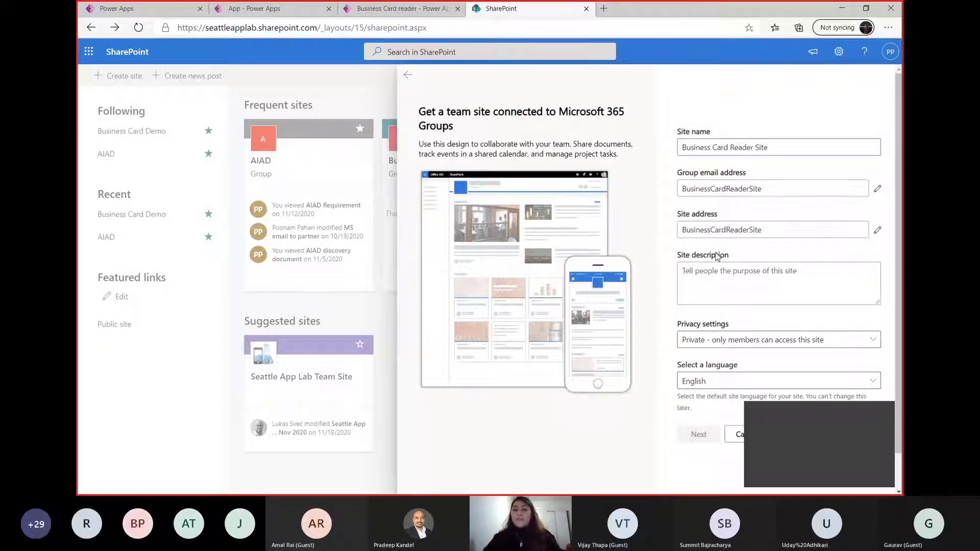
Create the private team site with the default settings and finish without adding owners or members
scroll(700, 319, down, 1)
click(698, 432)
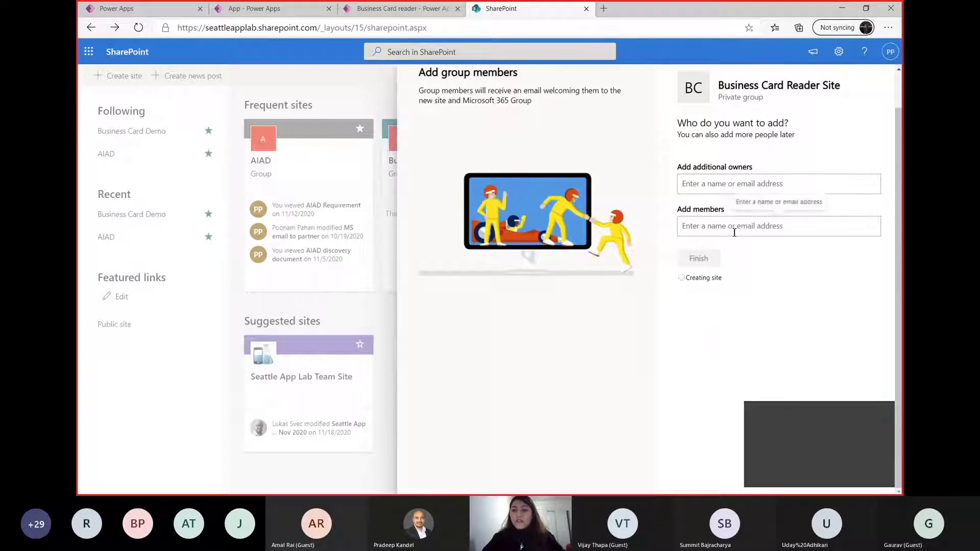
click(699, 183)
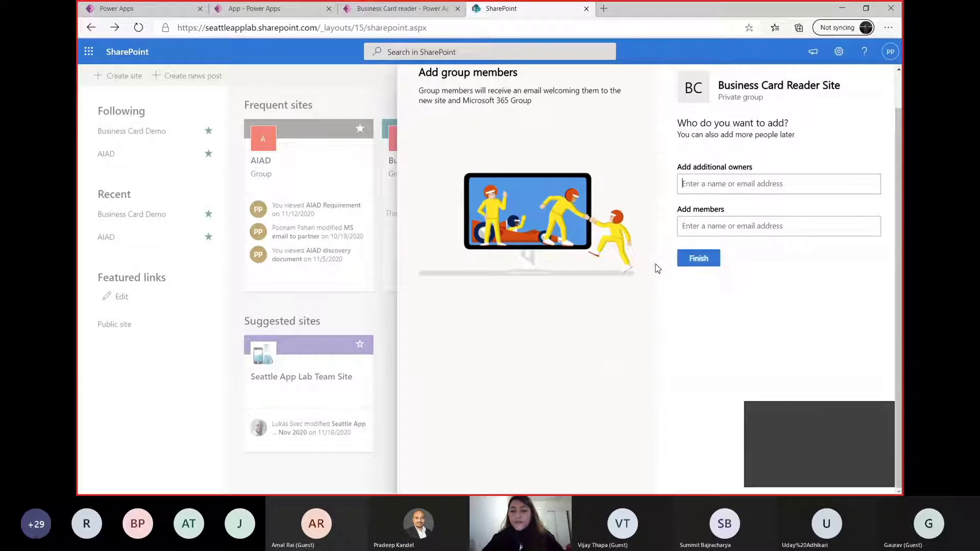
click(700, 259)
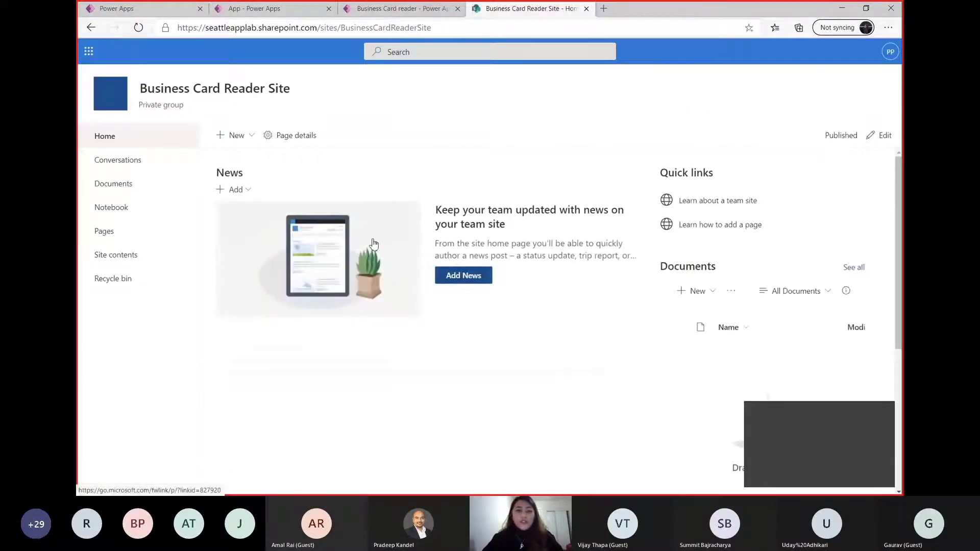
Create a list named "Business Card Info" on the new site, shown in the site navigation
click(234, 145)
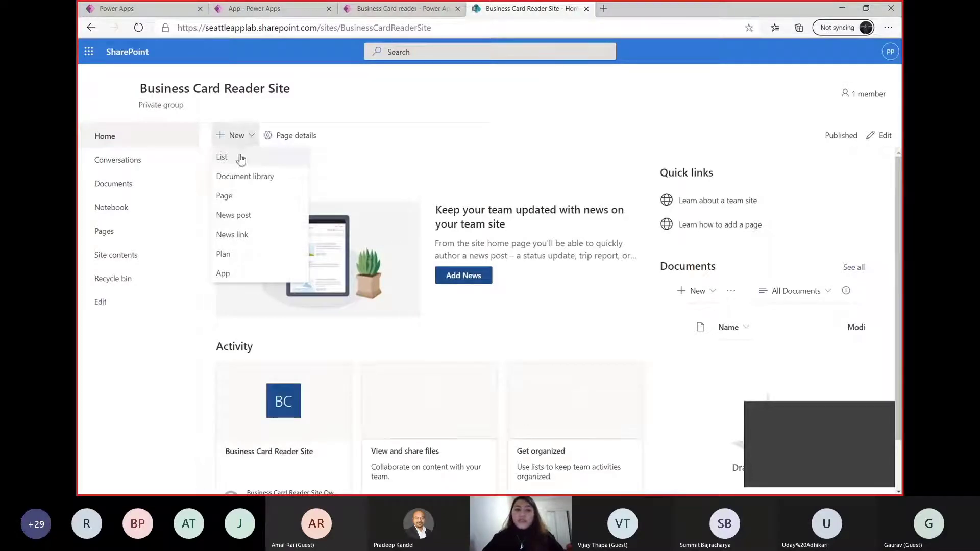
click(240, 157)
click(777, 128)
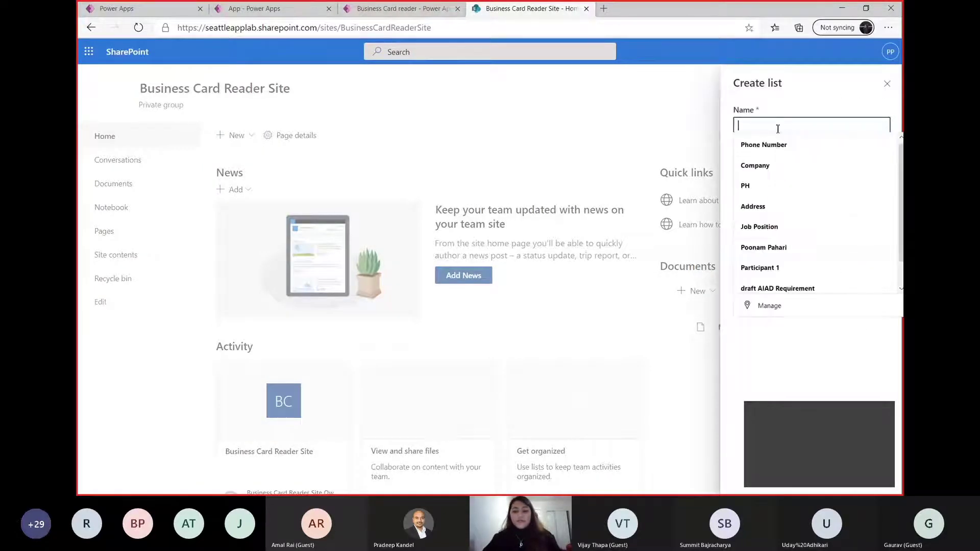
text(Business Card)
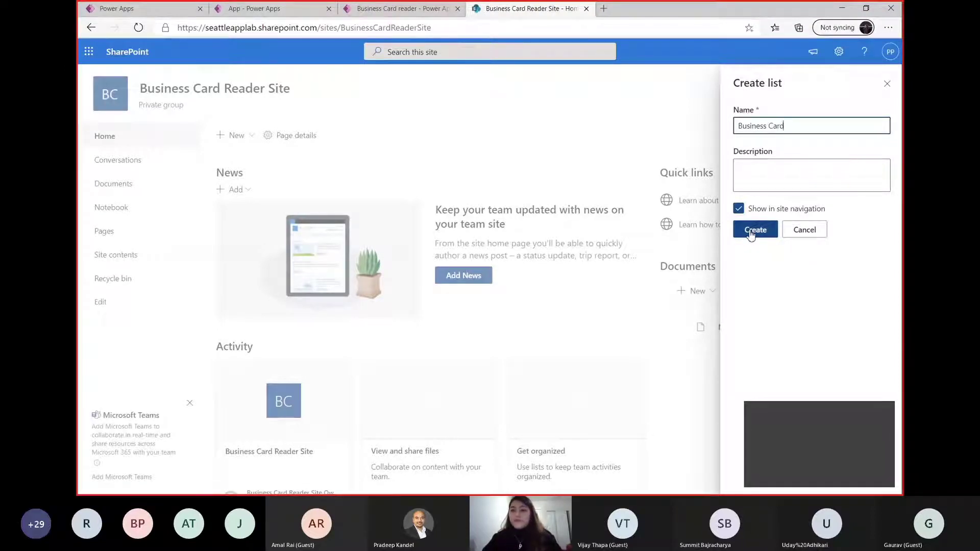
text( Info)
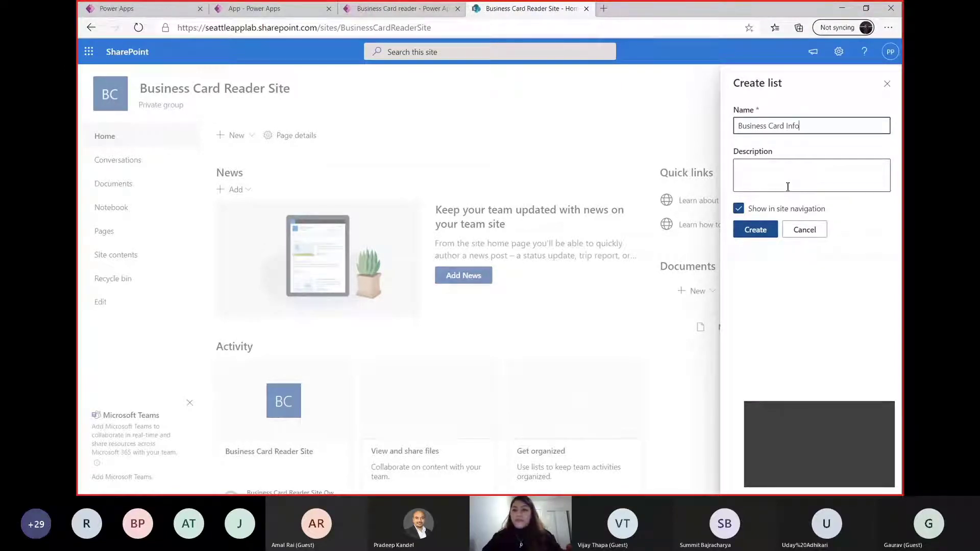
click(755, 229)
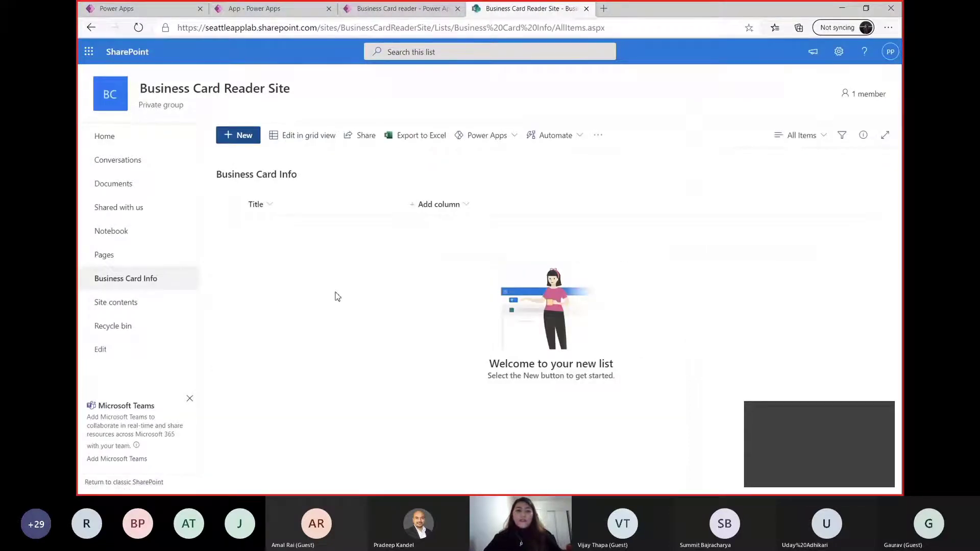
Move the browser tab of the Power Apps app being edited beside the SharePoint tab and switch to it
click(398, 13)
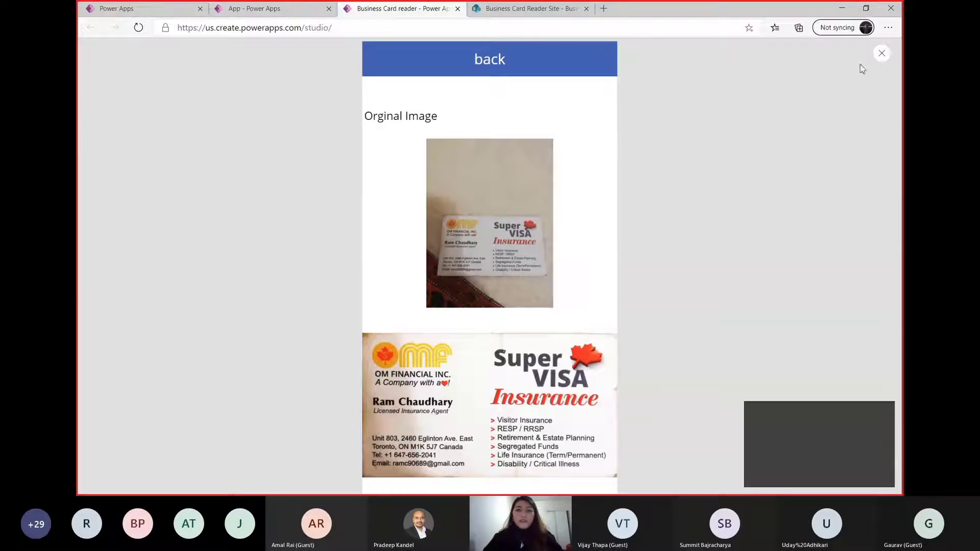
drag(256, 9, 412, 9)
click(412, 9)
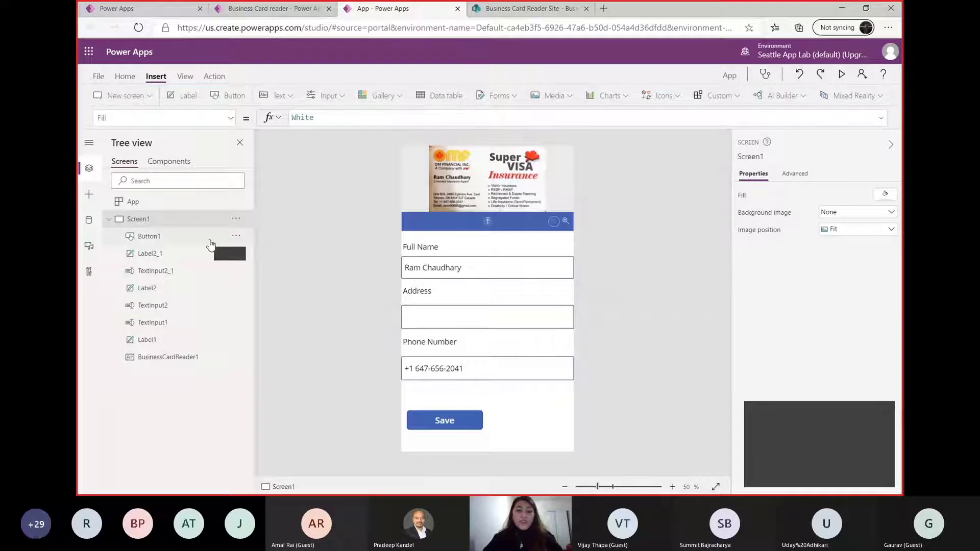
Start adding a SharePoint data source to the app through the existing SharePoint connection
click(89, 222)
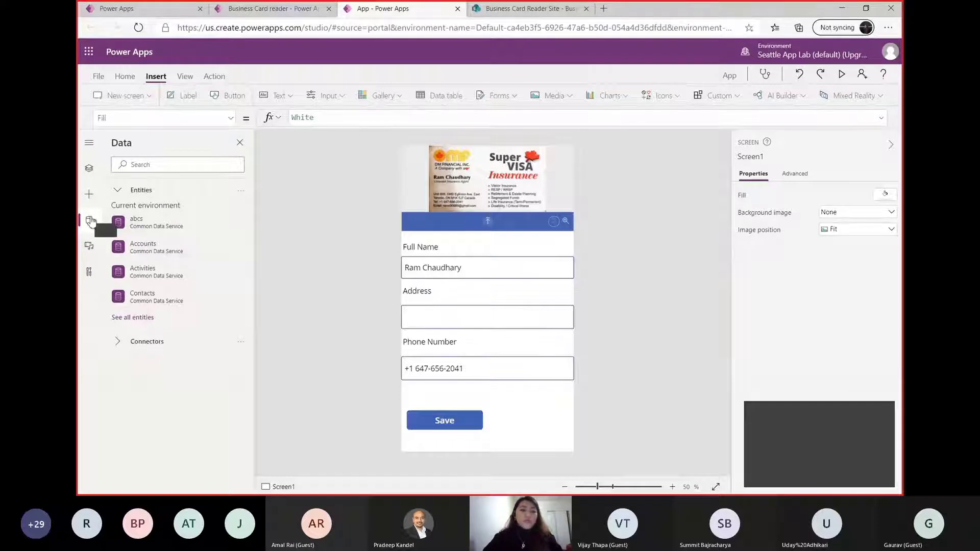
click(119, 341)
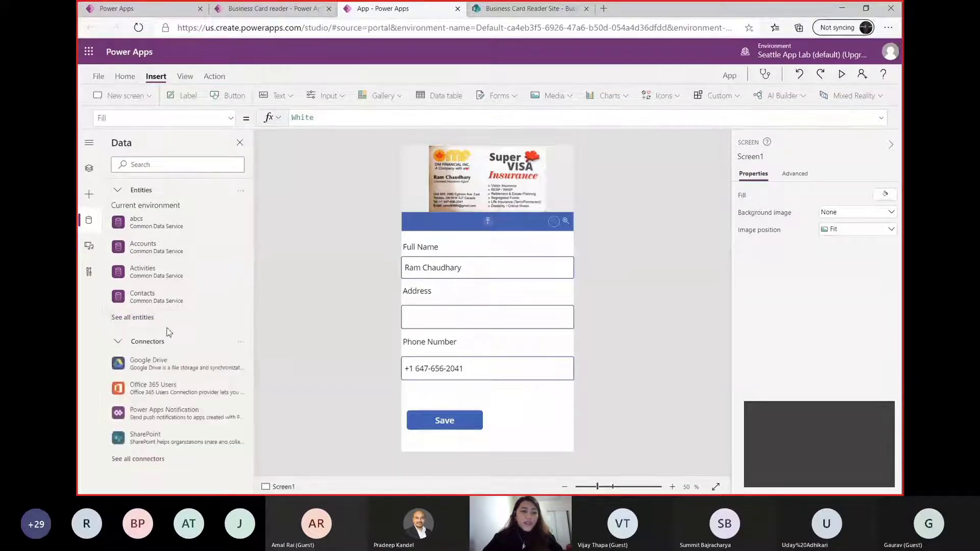
mouse_move(159, 442)
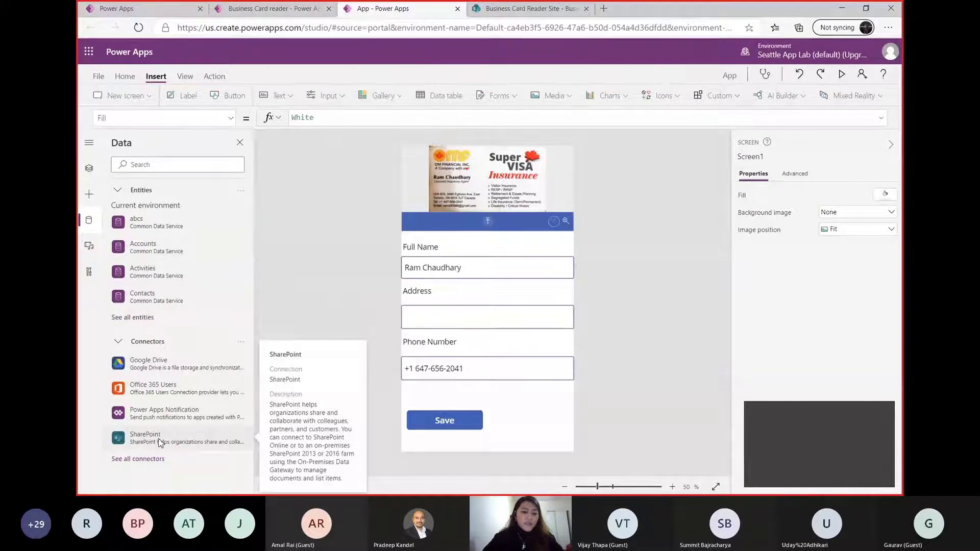
click(160, 442)
mouse_move(315, 444)
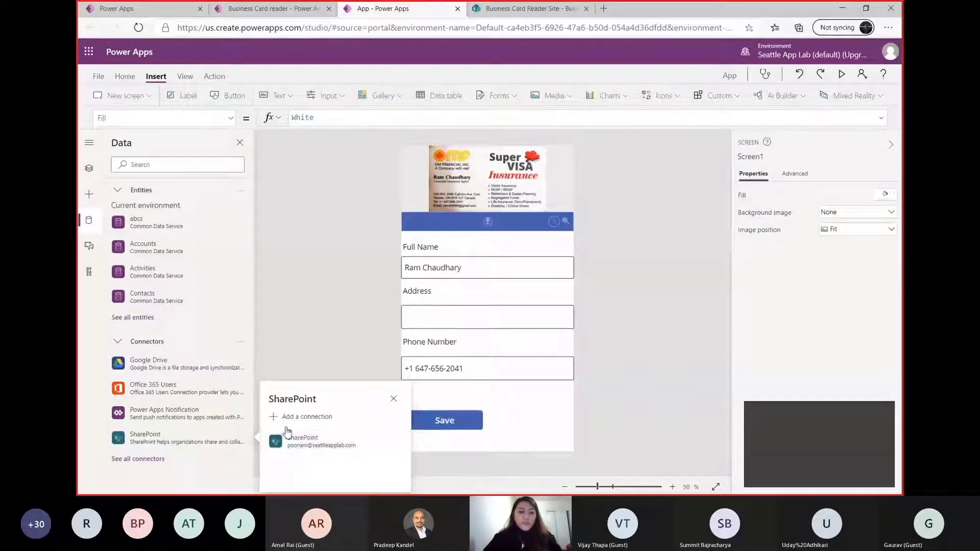
click(317, 442)
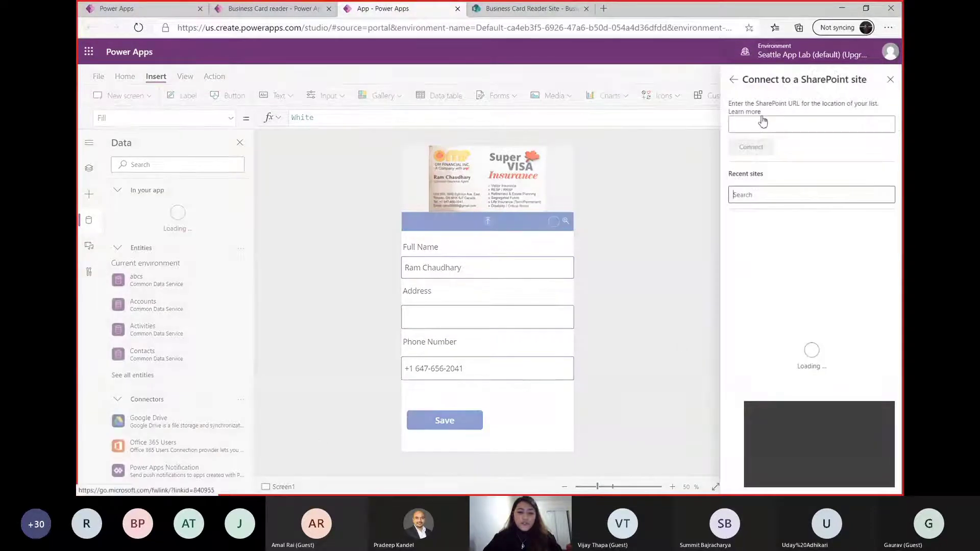
Copy the Business Card Info list's URL from SharePoint and use it to connect the app to that site
click(500, 9)
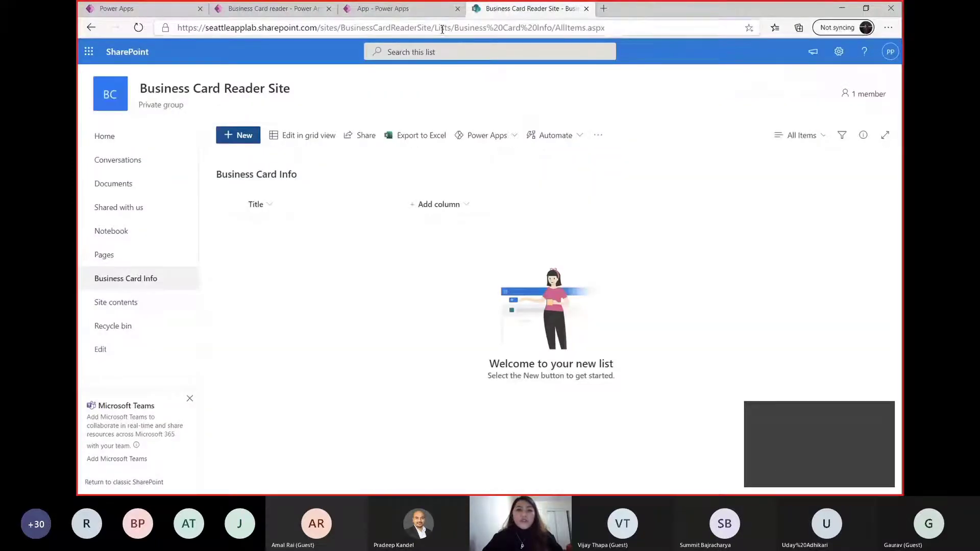
click(441, 29)
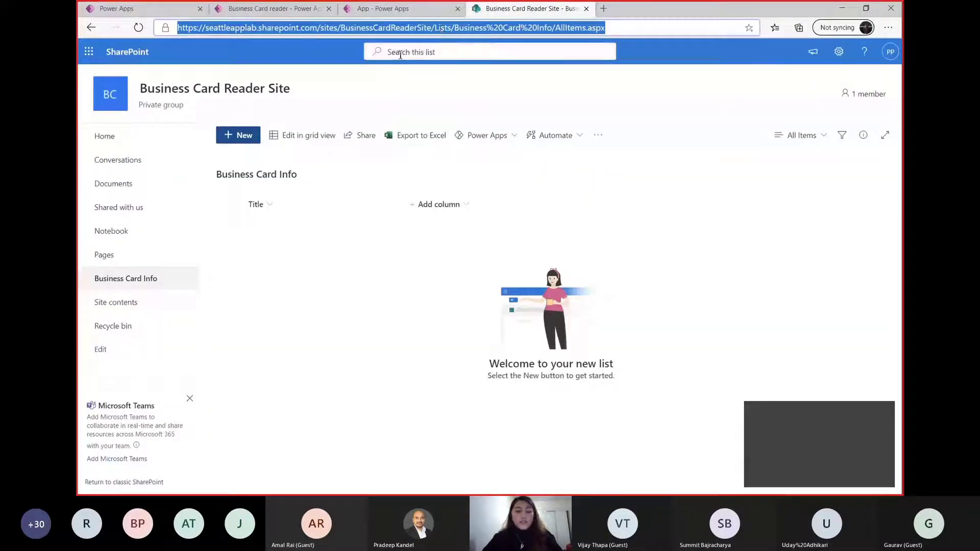
click(383, 8)
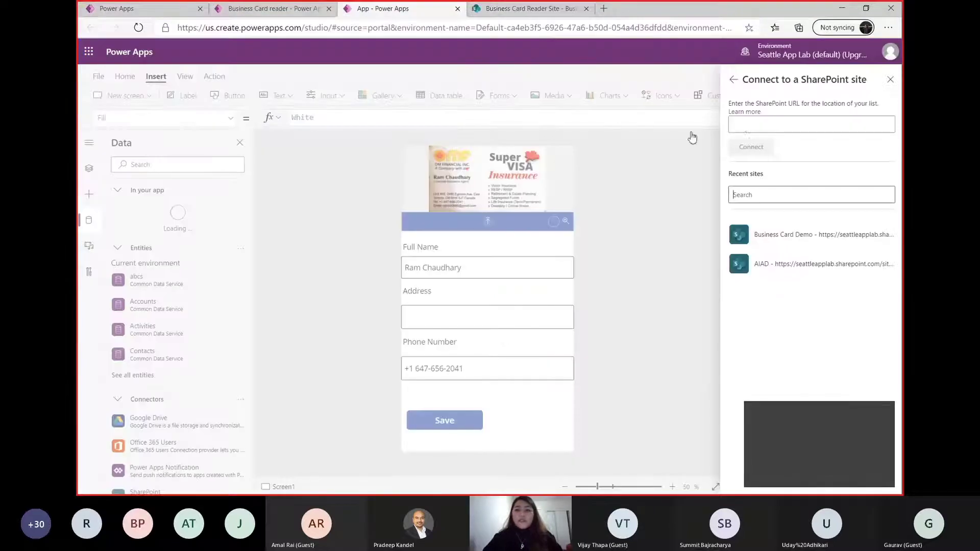
click(782, 124)
key(ctrl+v)
click(751, 147)
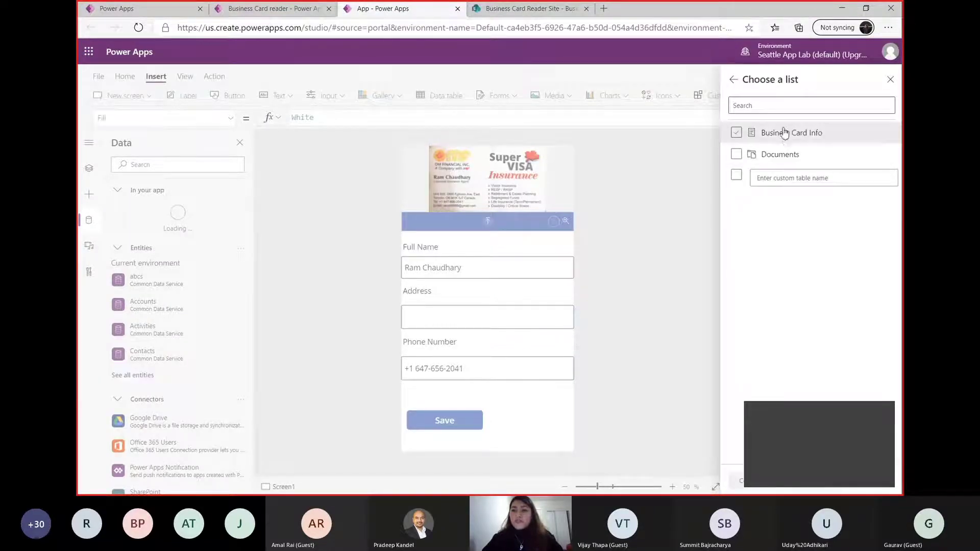
Select the Business Card Info list and connect it to the app as a data source
click(754, 134)
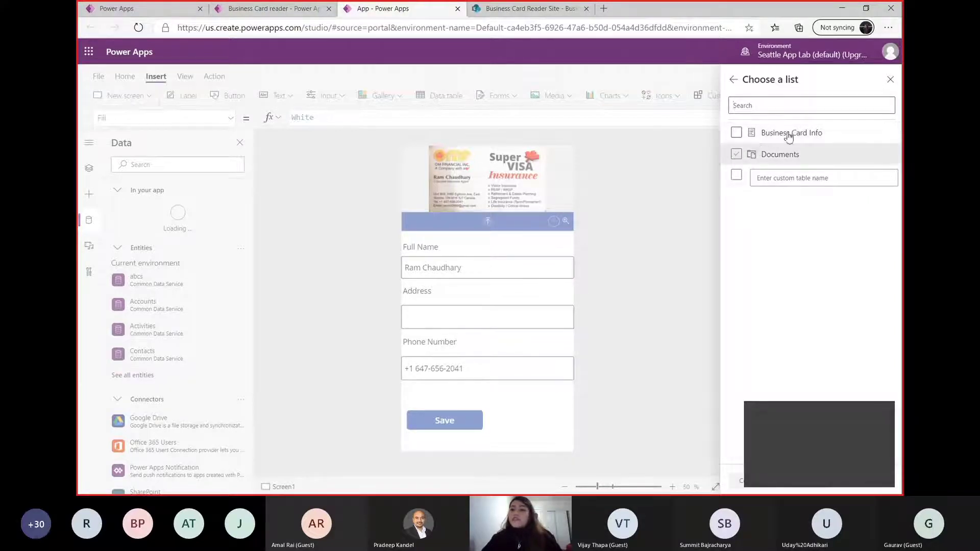
click(737, 135)
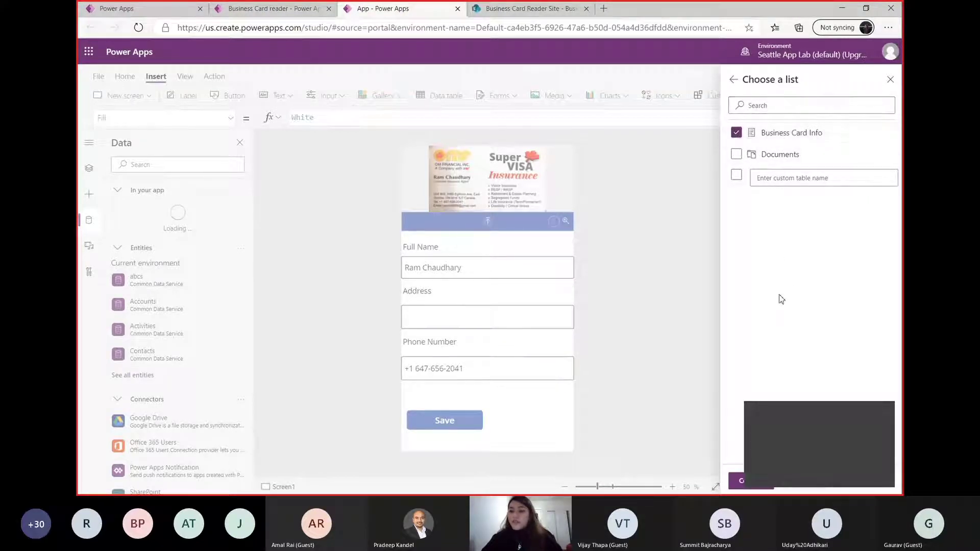
click(736, 483)
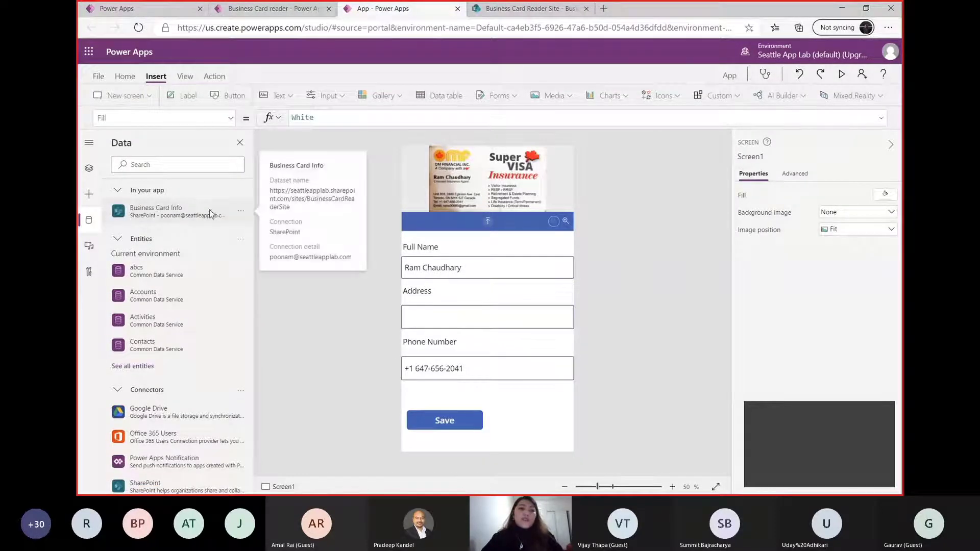
mouse_move(134, 225)
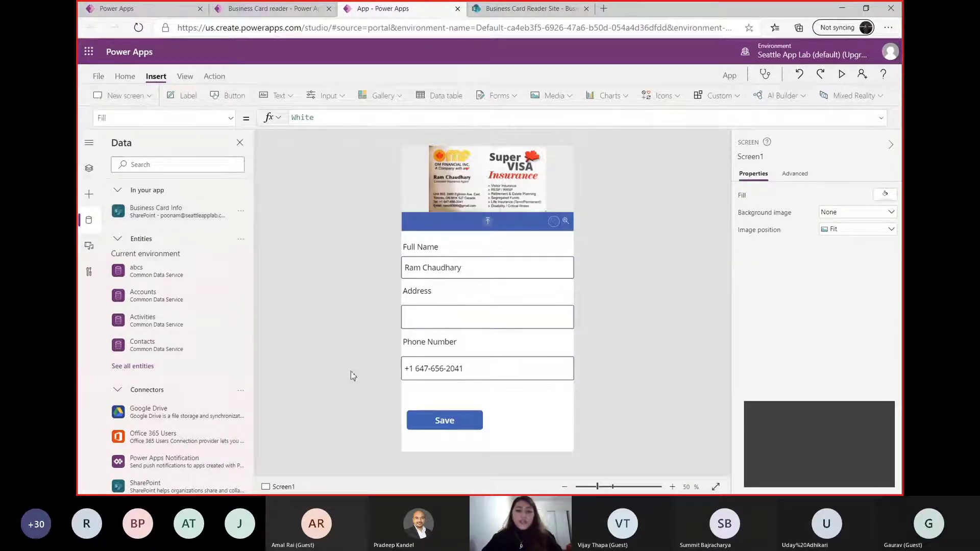
Replace the Save button's OnSelect formula with the start of a Patch call on 'Business Card Info'
click(445, 421)
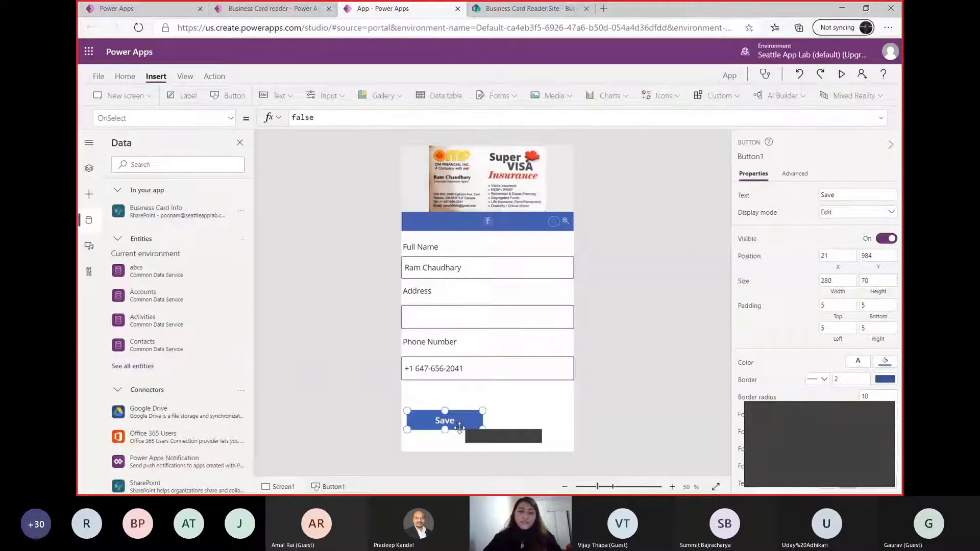
double_click(331, 118)
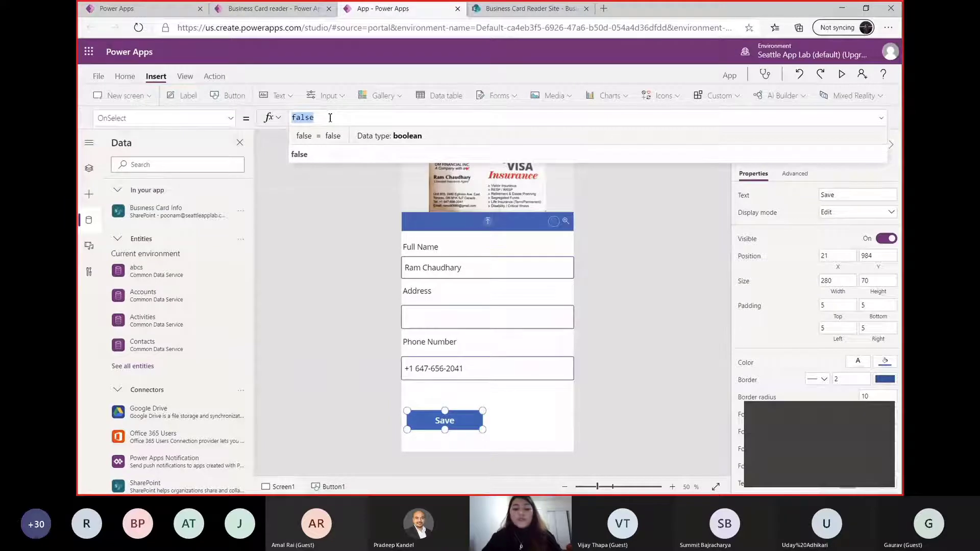
text(patch()
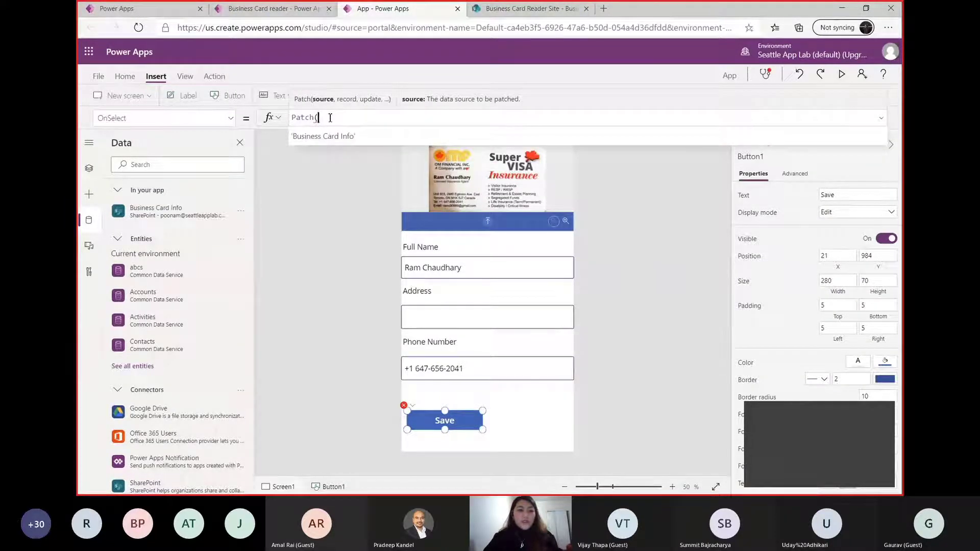
key(Tab)
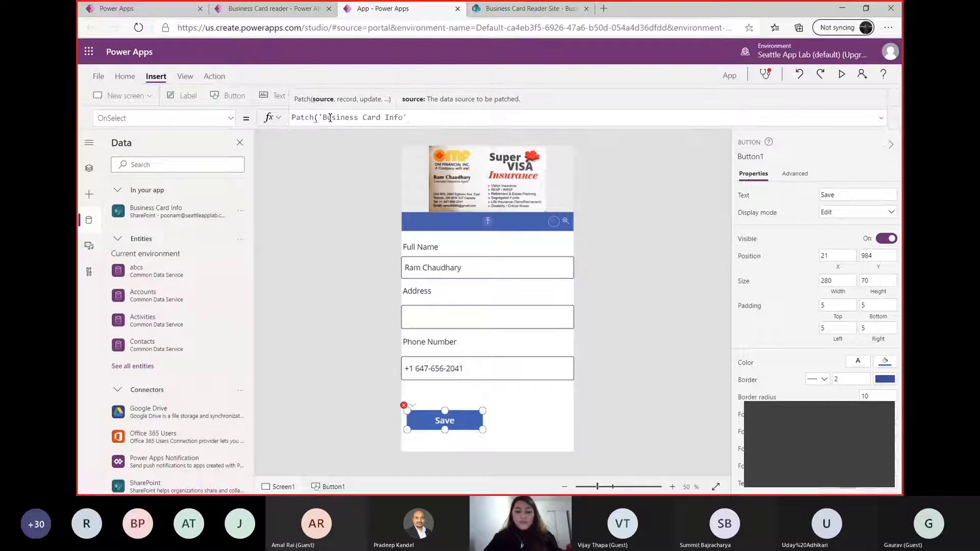
Continue the Save button's Patch formula with Defaults('Business Card Info') and an empty record {}, and close the call
text(, D)
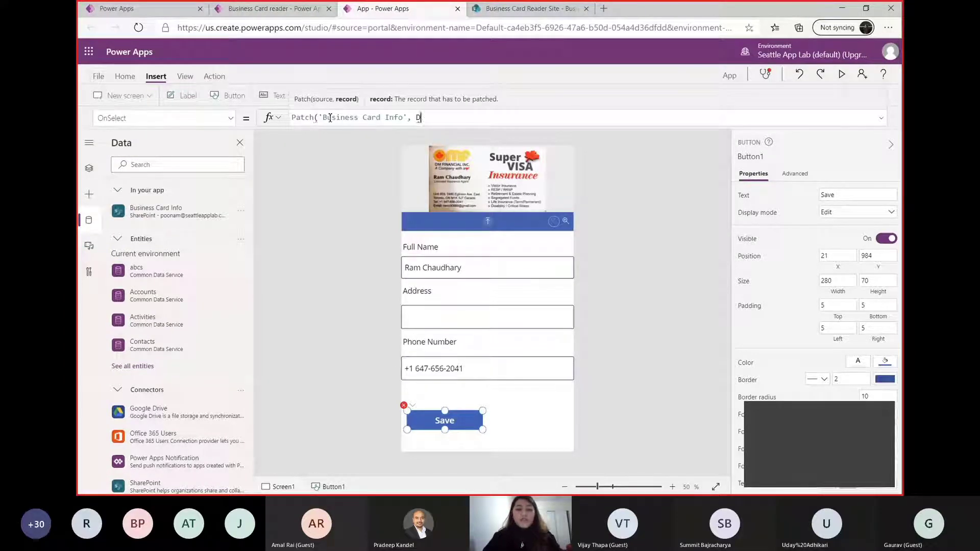
text(efa)
key(Tab)
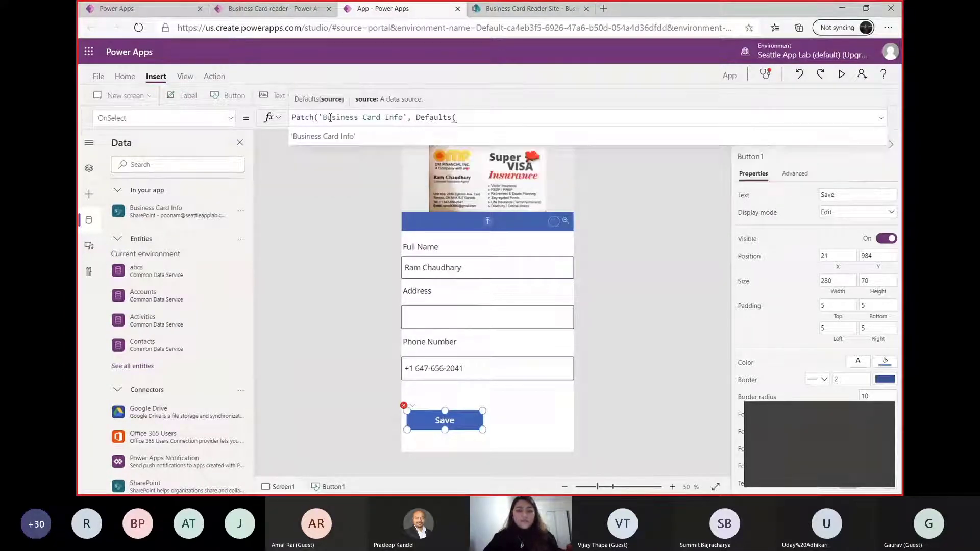
key(Tab)
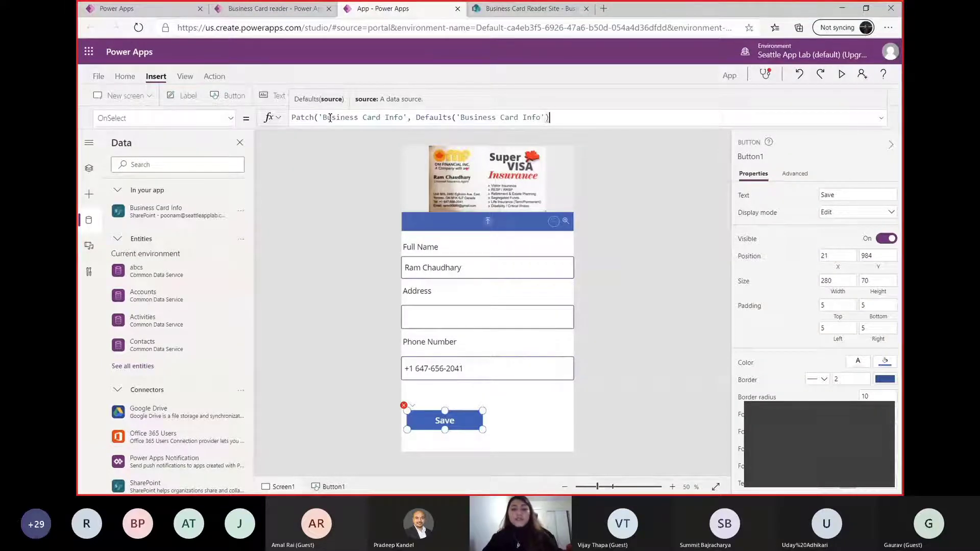
text() )
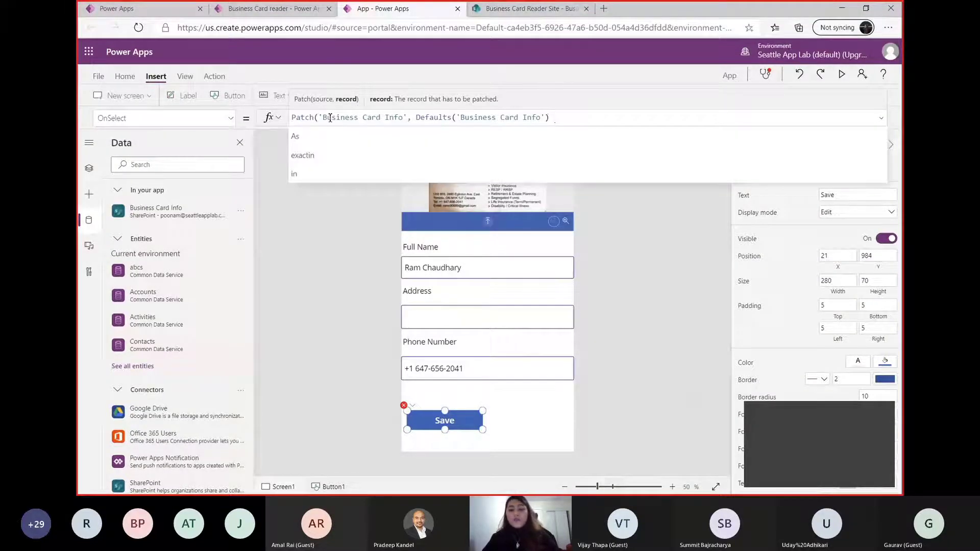
text({)
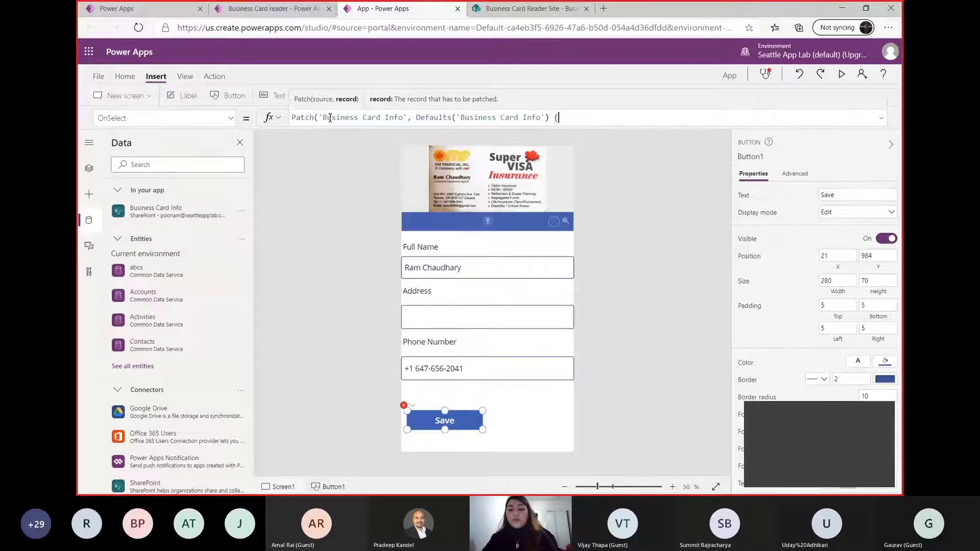
text(}))
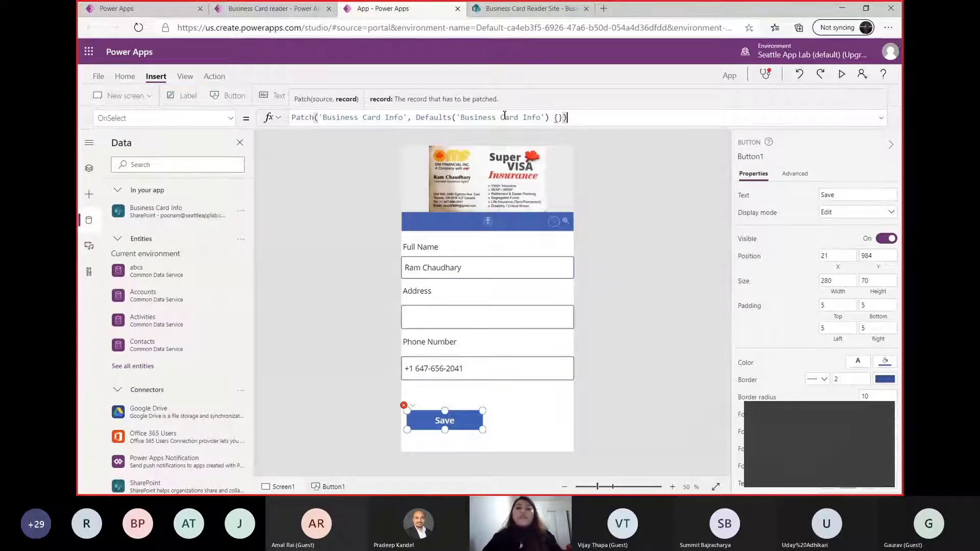
drag(567, 118, 560, 118)
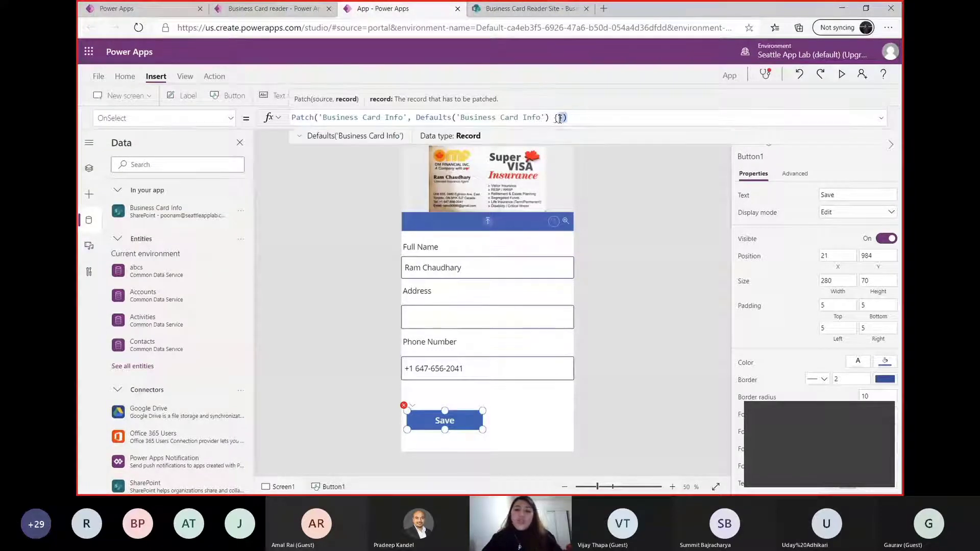
click(559, 118)
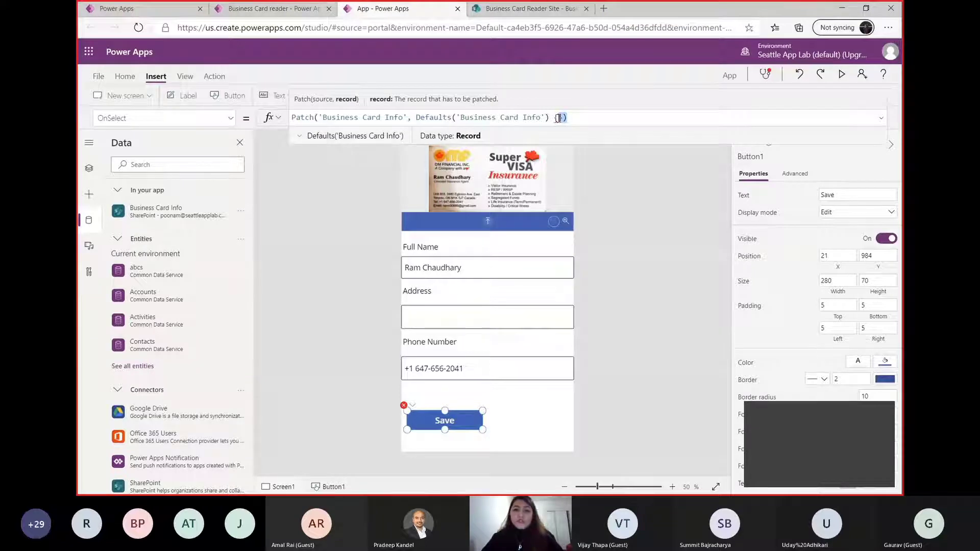
Switch to the SharePoint list and rename its Title column to "Full name"
click(531, 9)
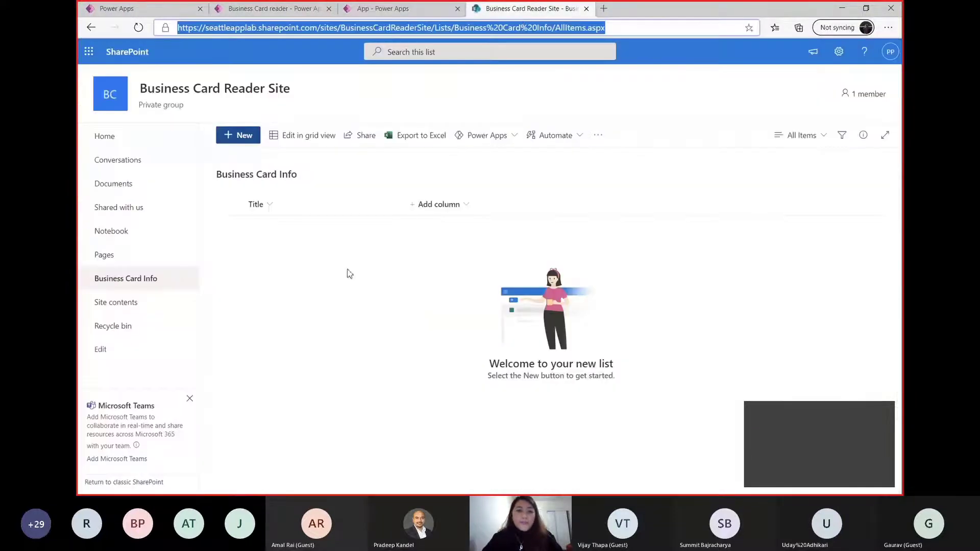
click(263, 204)
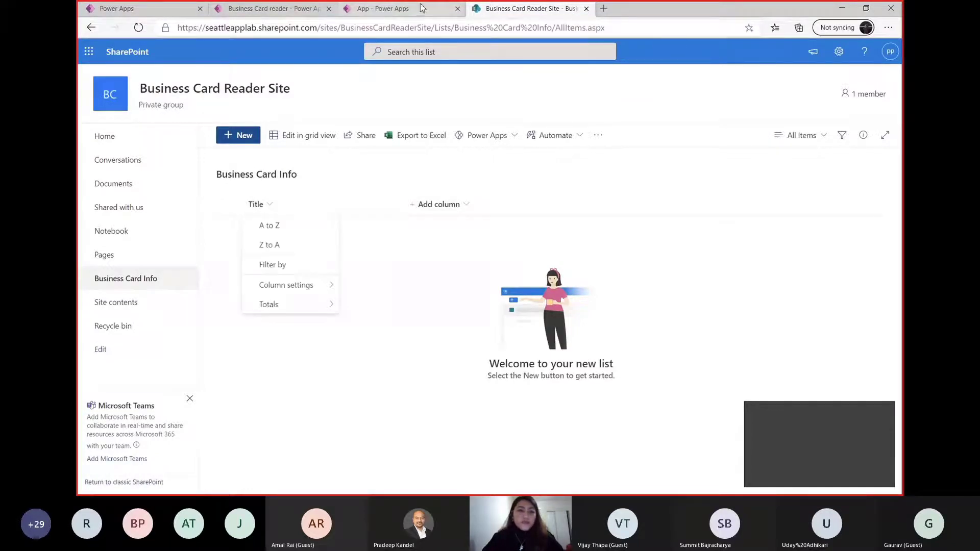
click(388, 9)
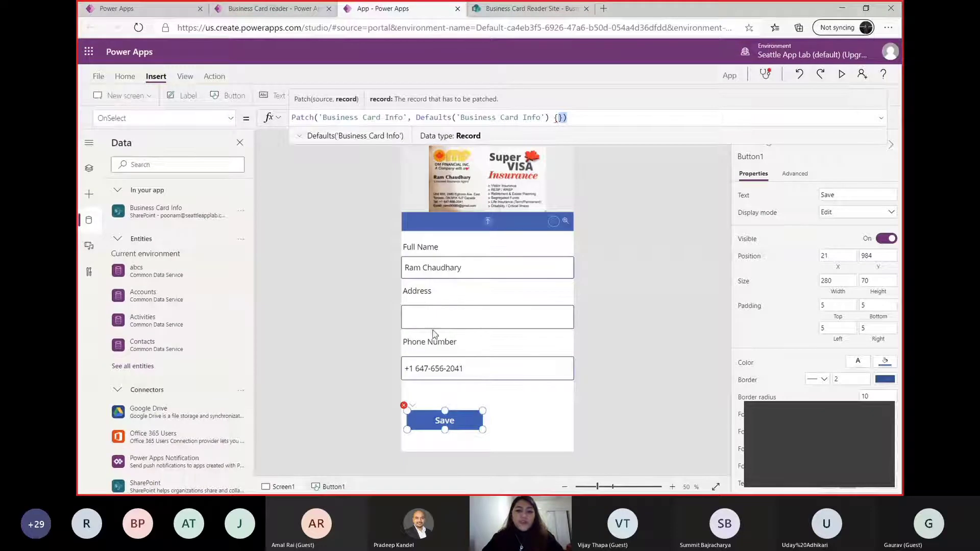
click(535, 12)
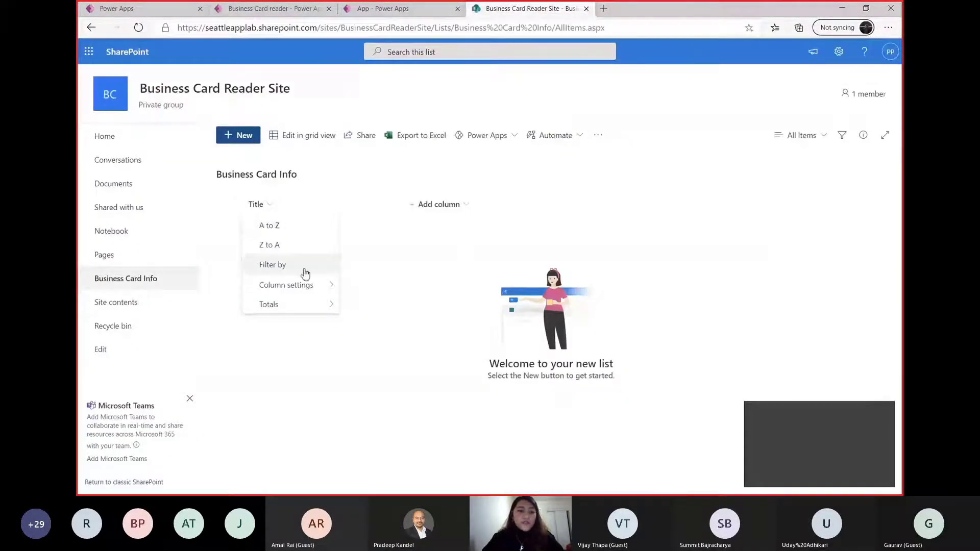
mouse_move(329, 287)
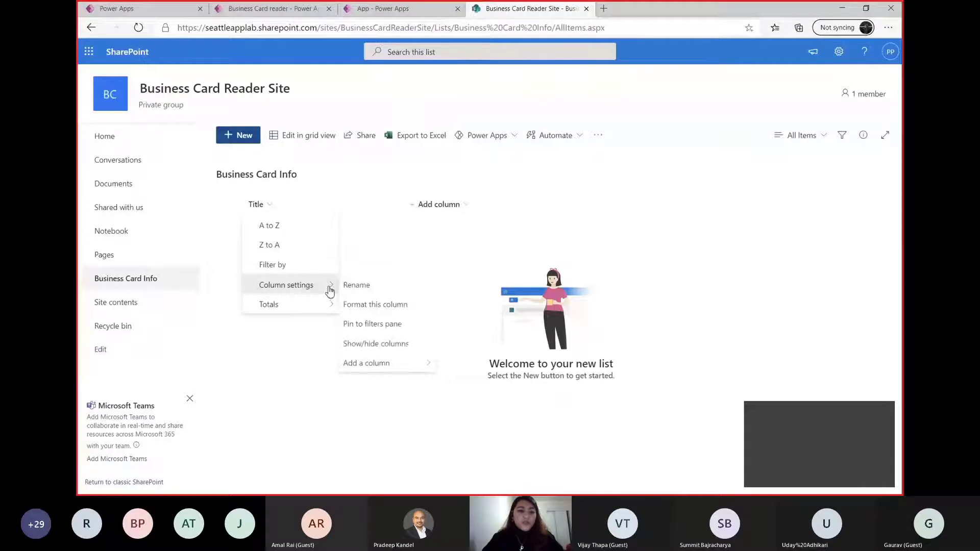
click(372, 289)
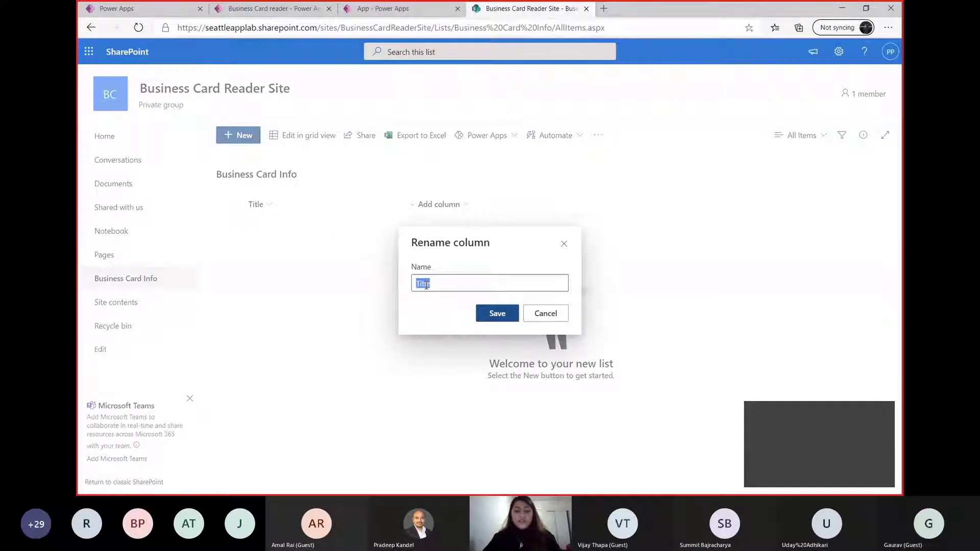
text(Full)
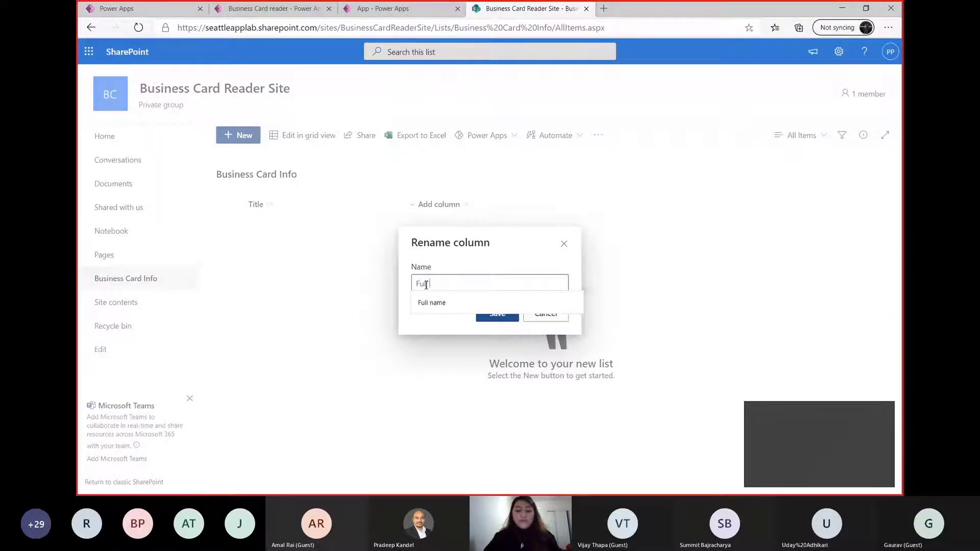
text( name)
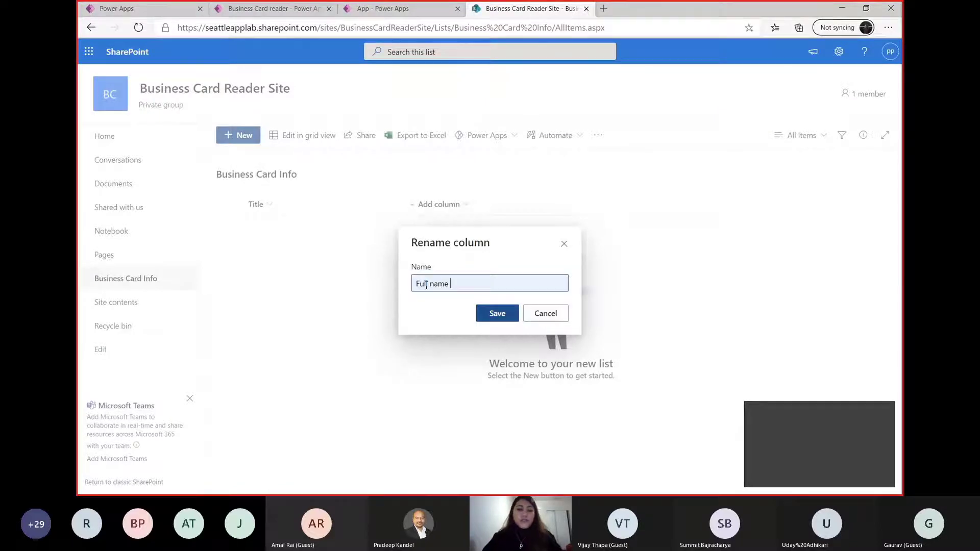
click(500, 314)
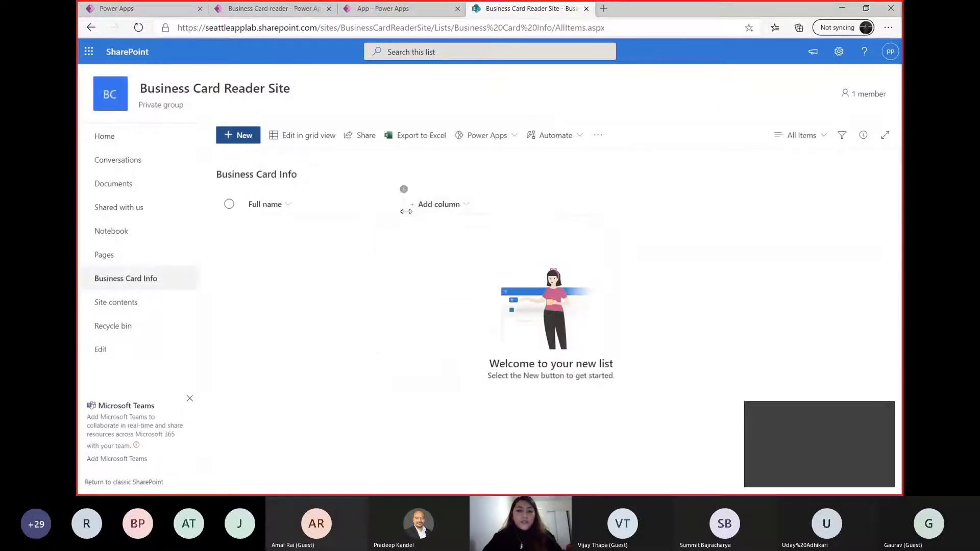
Add a single line of text column named "Address" to the Business Card Info list
click(438, 204)
click(465, 227)
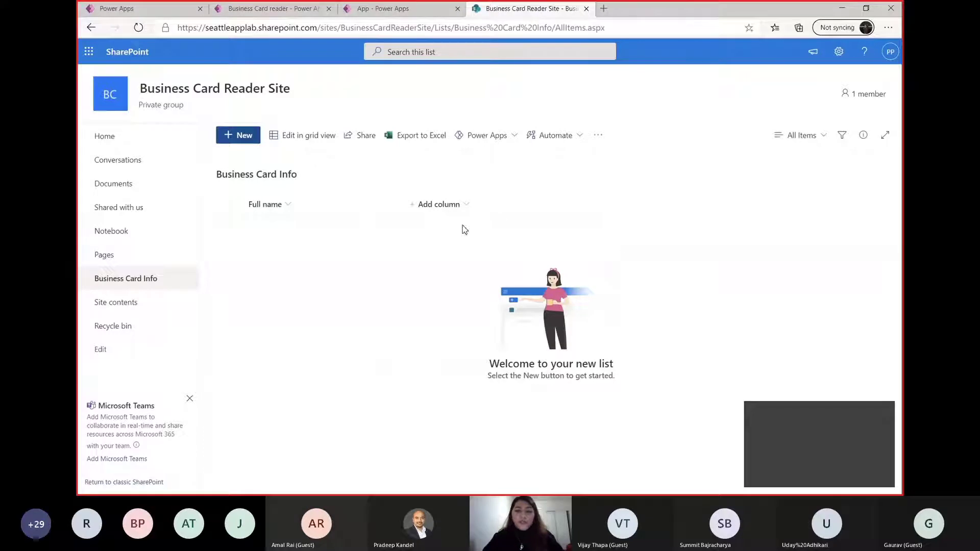
text(Address)
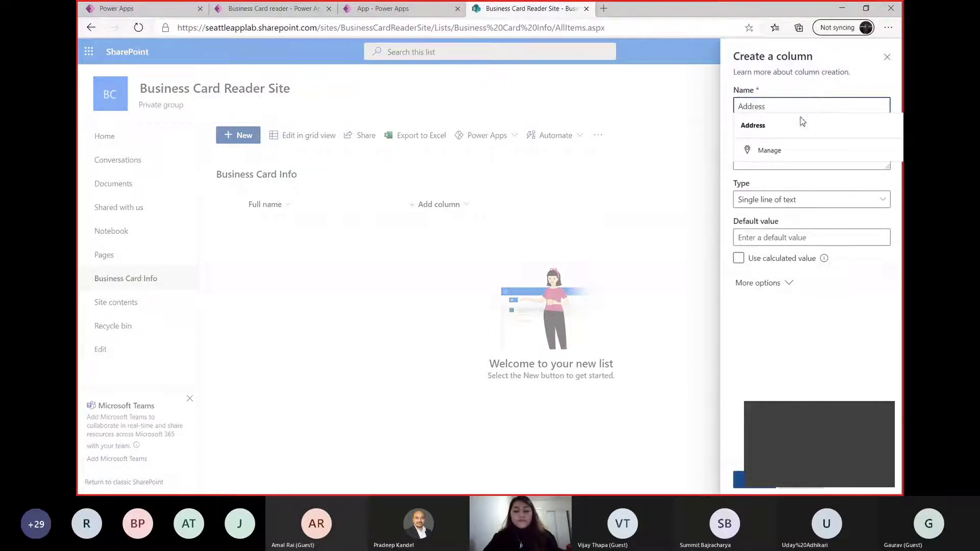
click(802, 123)
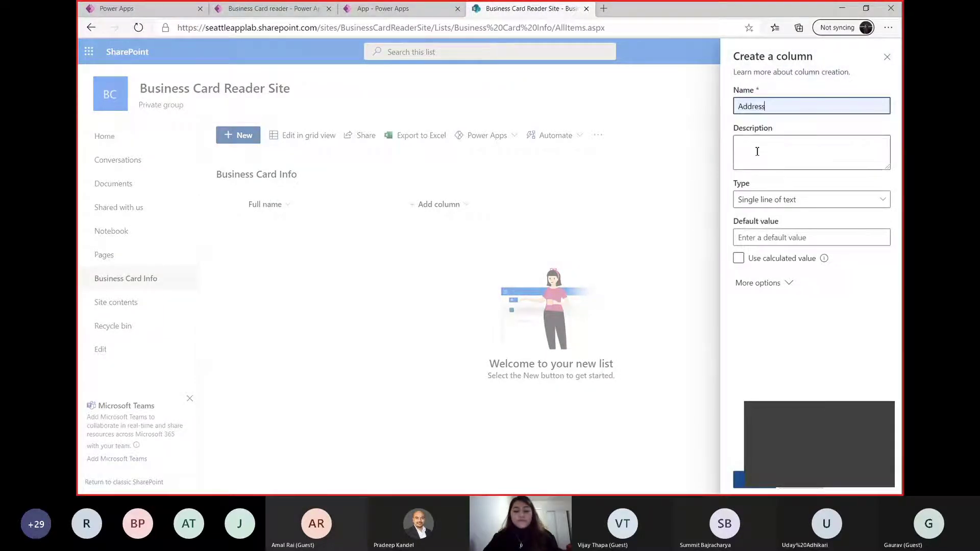
click(741, 484)
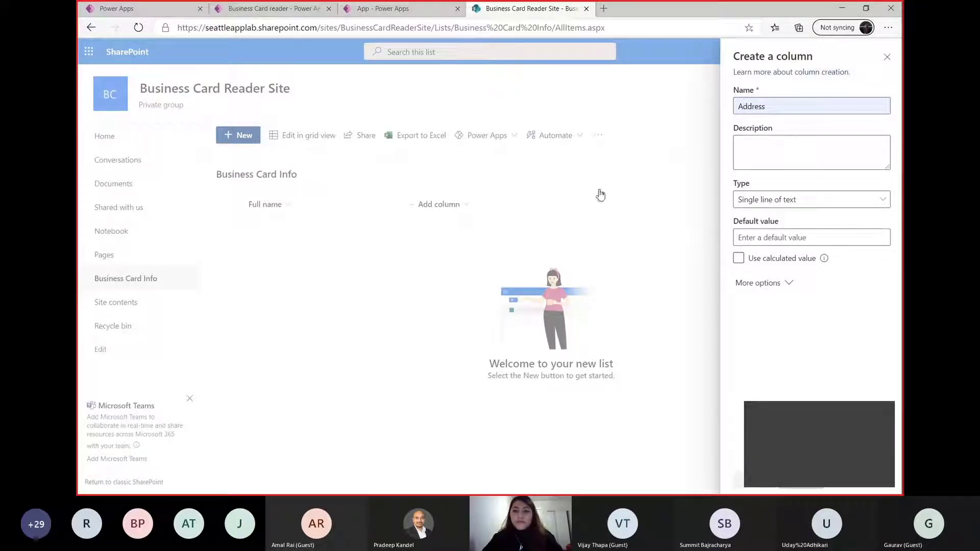
click(767, 423)
drag(767, 422, 789, 352)
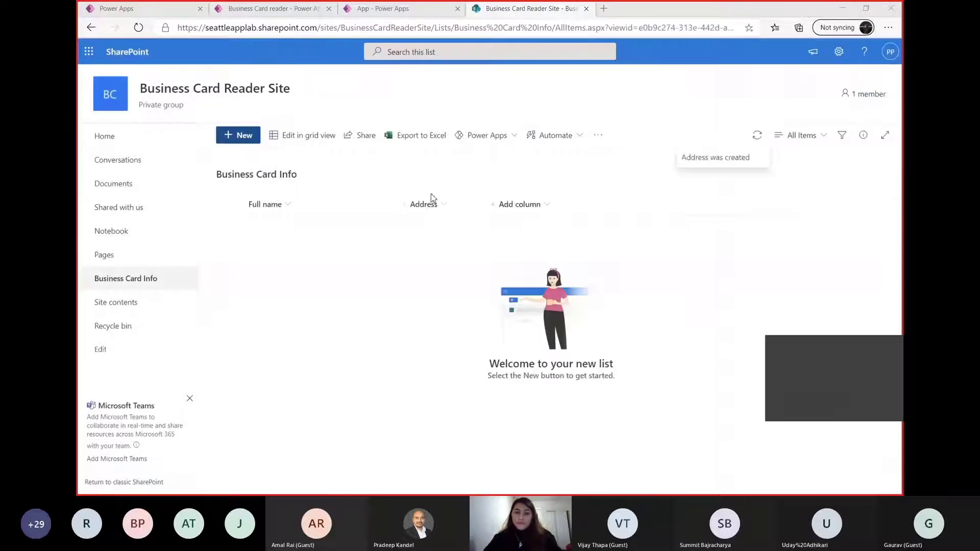
Add a single line of text column named "Phone Number" to the Business Card Info list
click(509, 204)
click(525, 230)
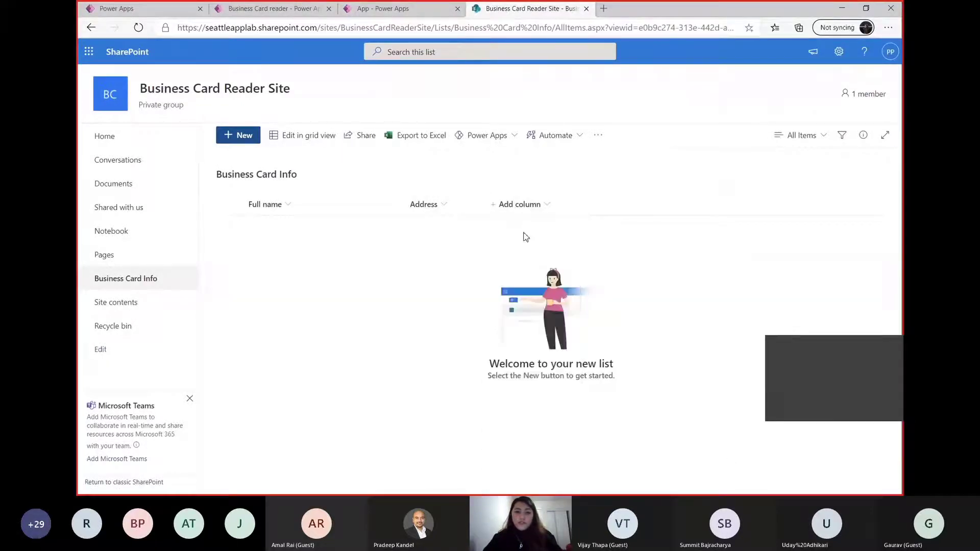
text(Phone Number)
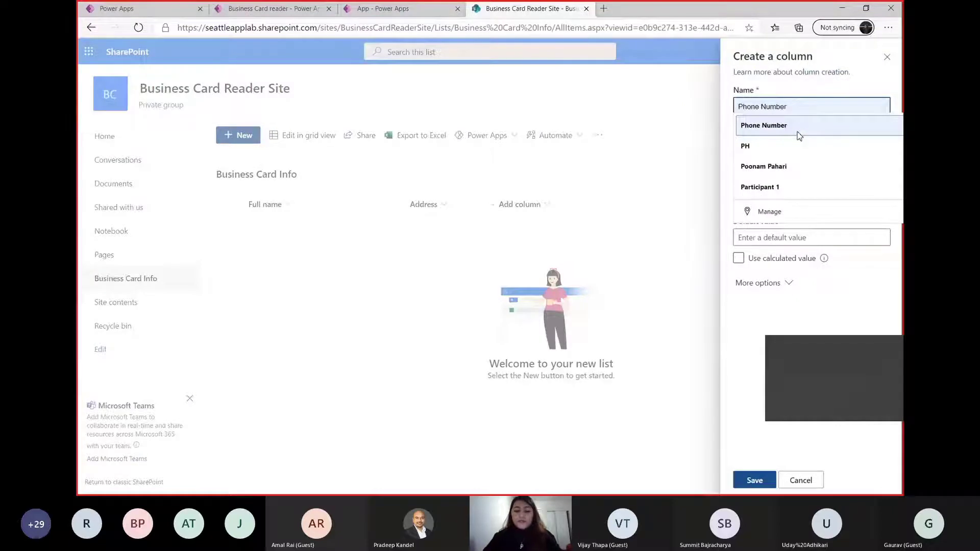
text(h numv)
key(BackSpace)
key(BackSpace)
key(BackSpace)
key(BackSpace)
key(BackSpace)
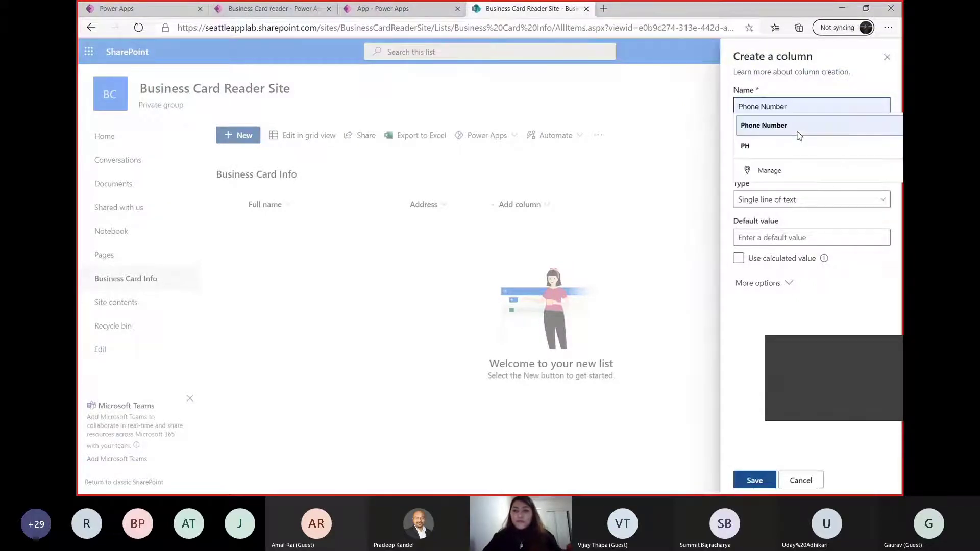
click(799, 136)
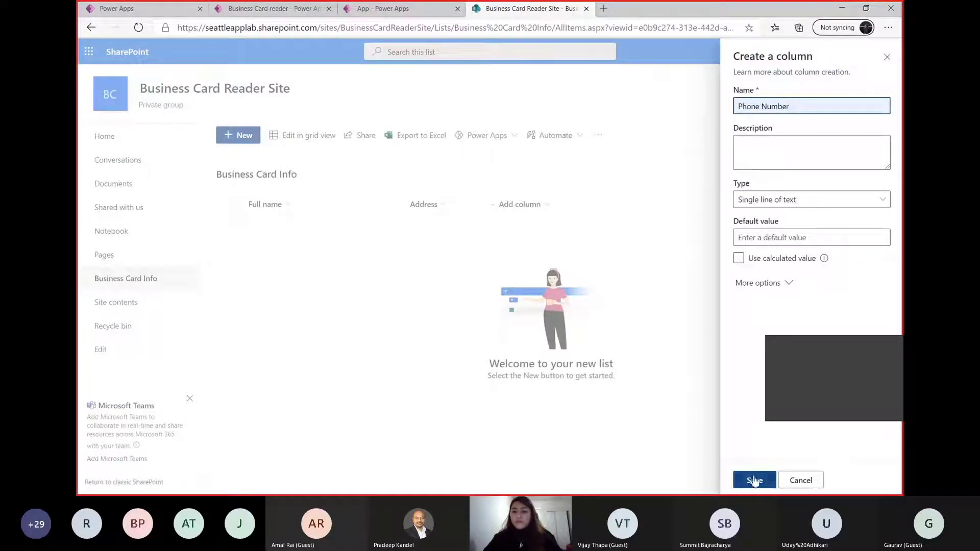
click(754, 480)
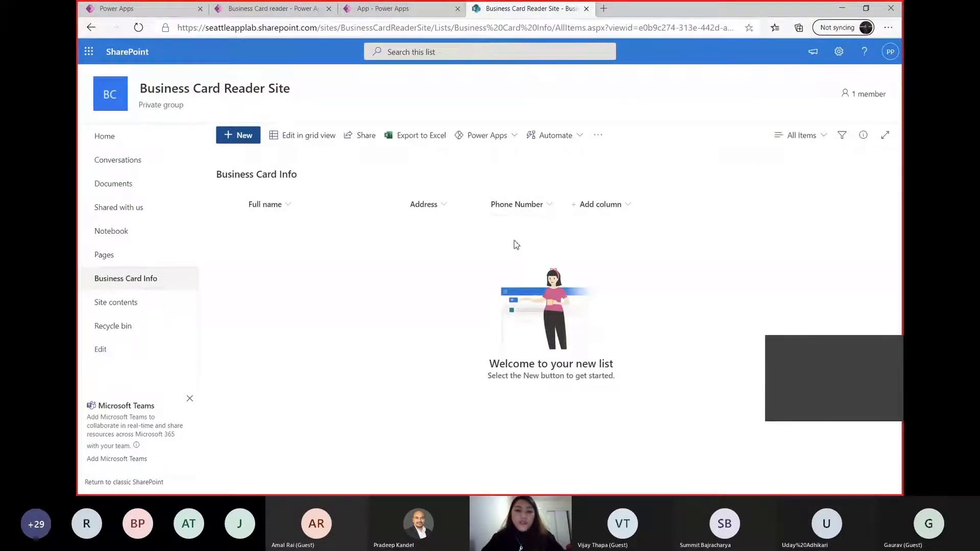
Switch back to the Power Apps editor and insert the missing comma between Defaults('Business Card Info') and the {} record in the Save button's Patch formula
click(432, 8)
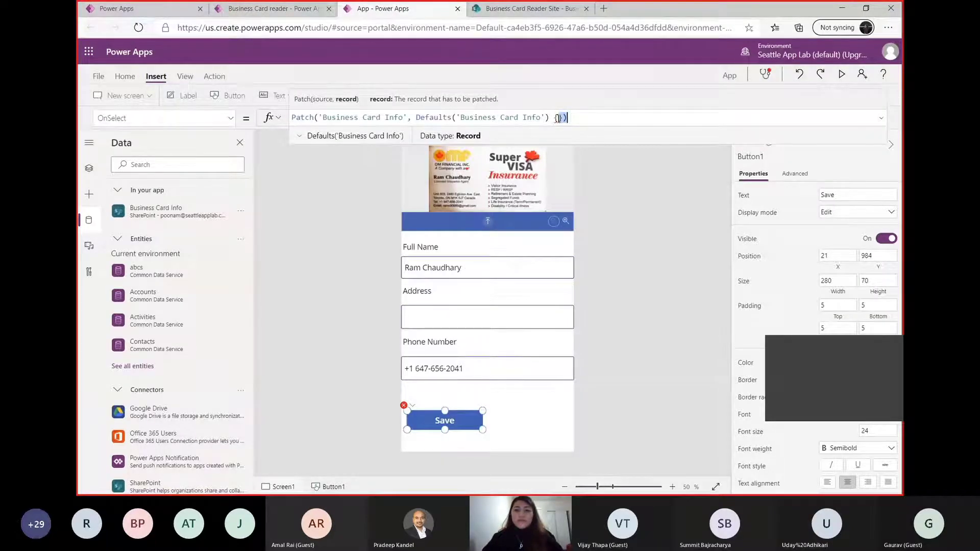
click(565, 117)
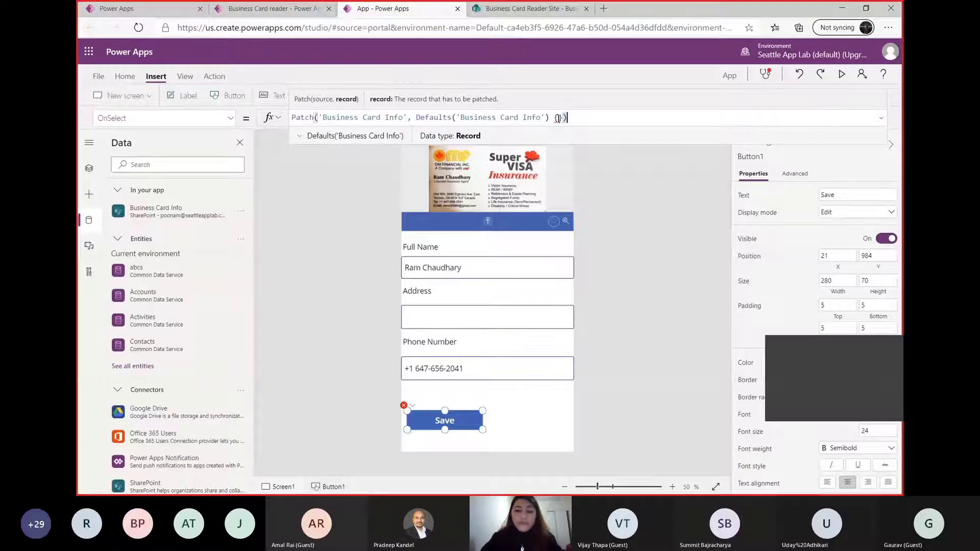
click(559, 117)
text(tit)
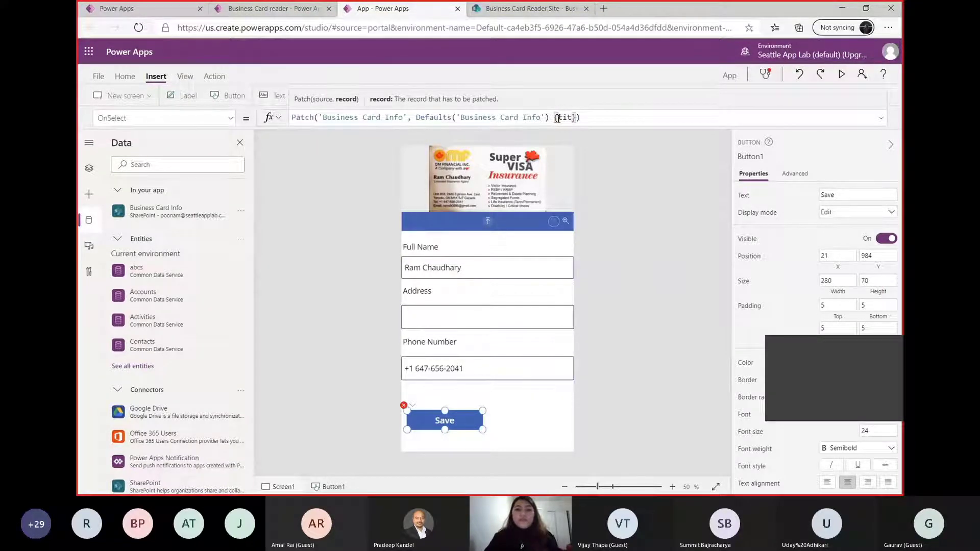
click(881, 118)
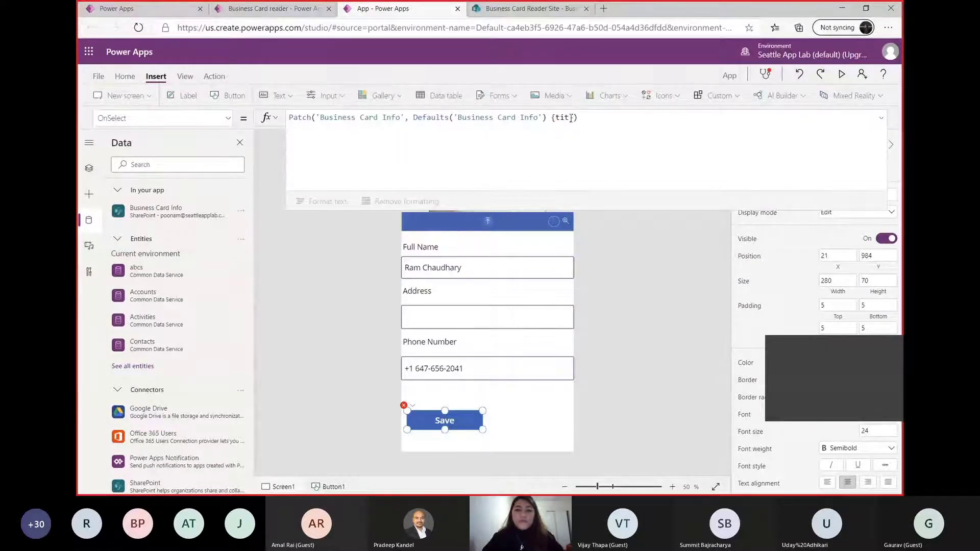
click(571, 118)
key(BackSpace)
key(BackSpace)
key(BackSpace)
key(BackSpace)
key(BackSpace)
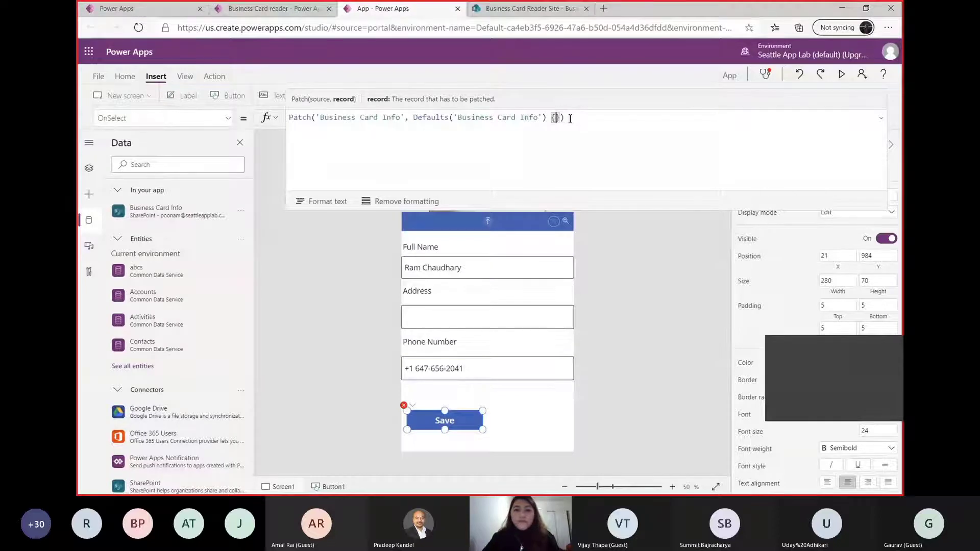
text(, )
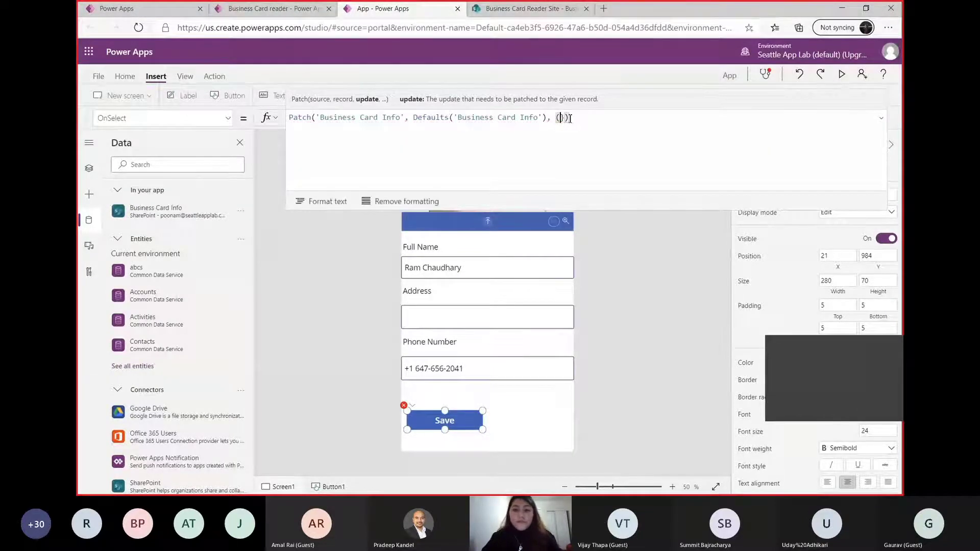
text({)
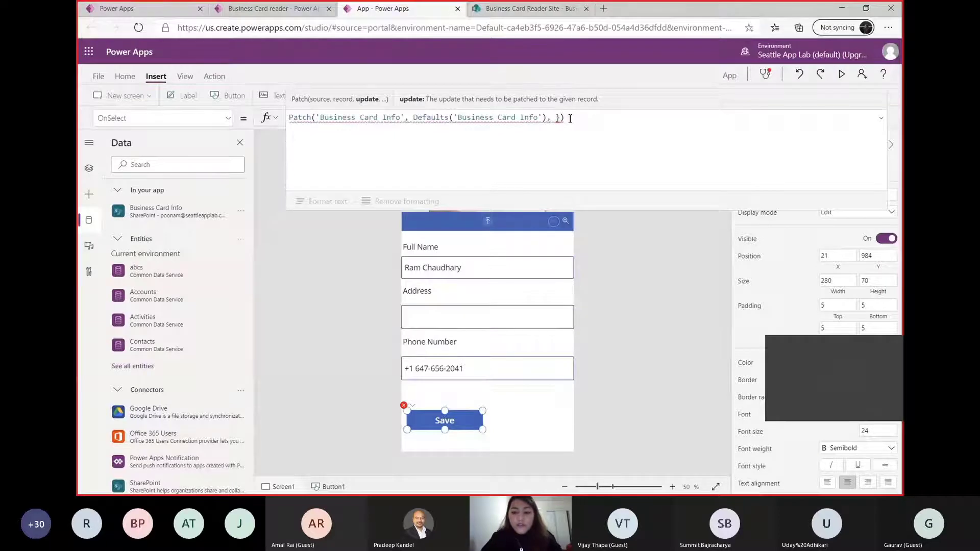
text(ti)
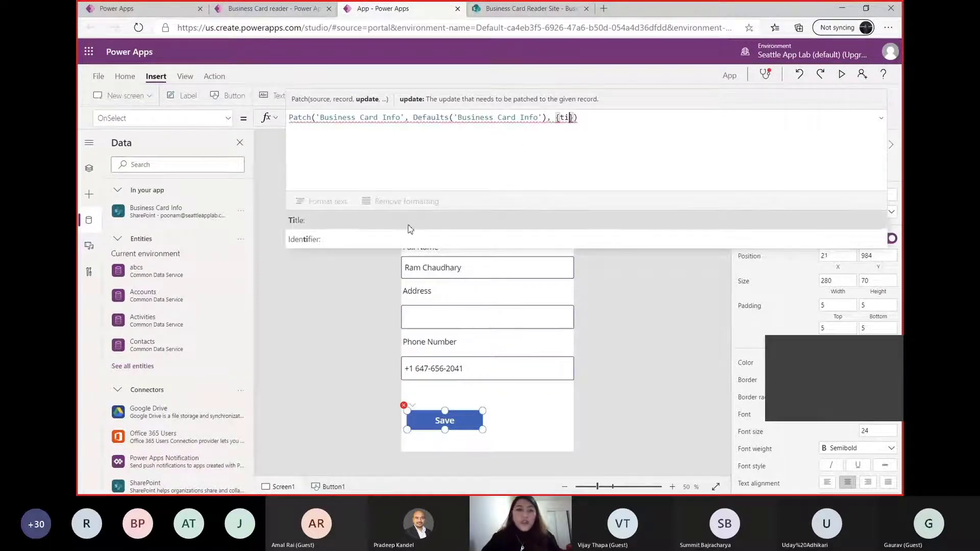
Add the Title field to the Patch record, checking the renamed column in the SharePoint list
click(510, 9)
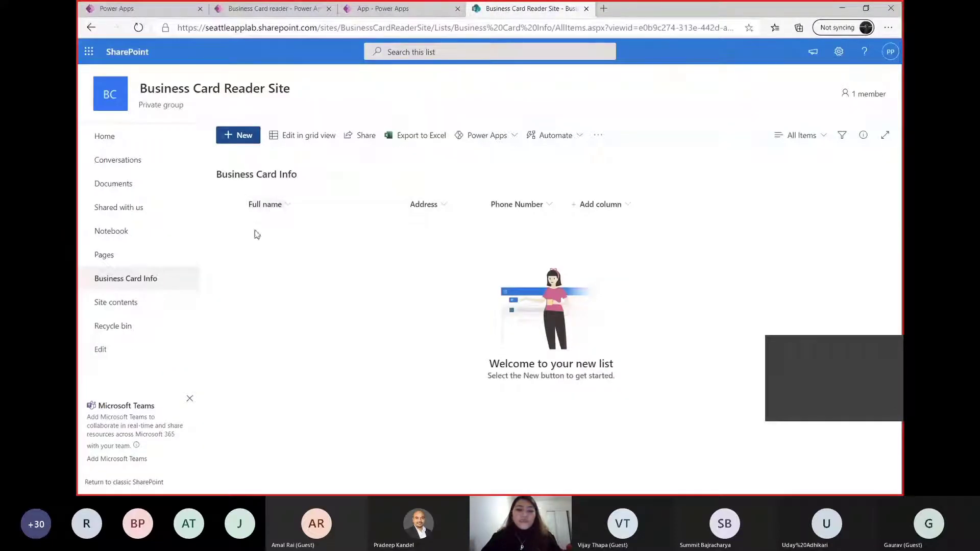
click(392, 10)
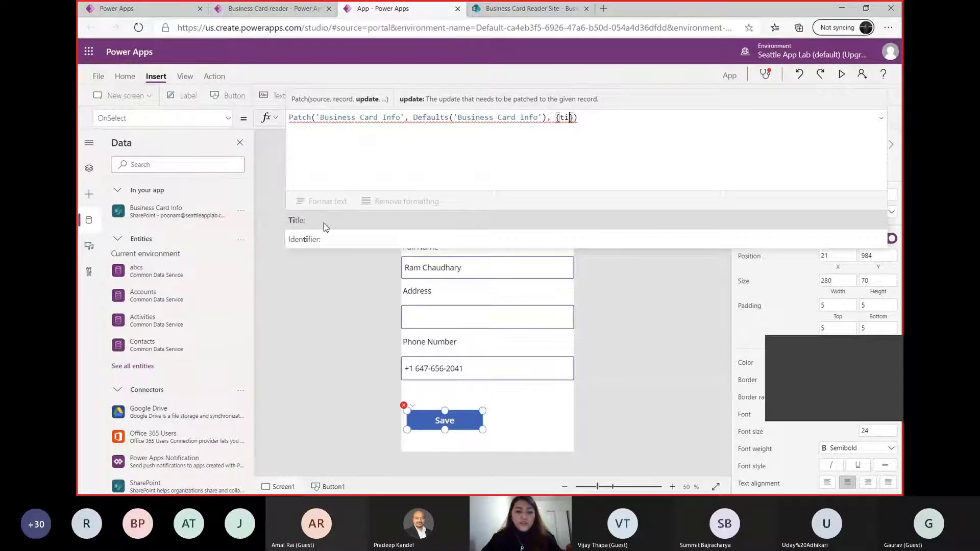
click(324, 223)
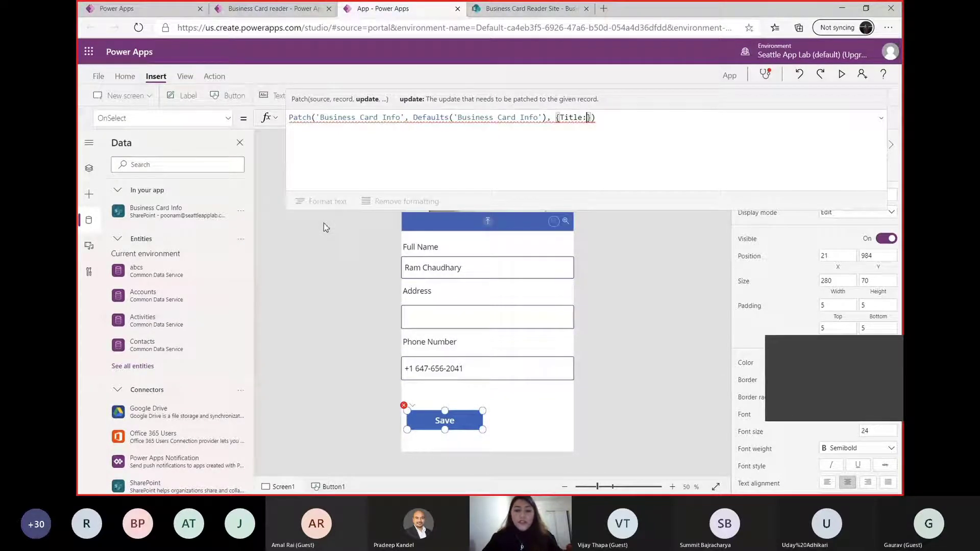
Rename the text input under the Full Name label to TxtFullname
click(411, 269)
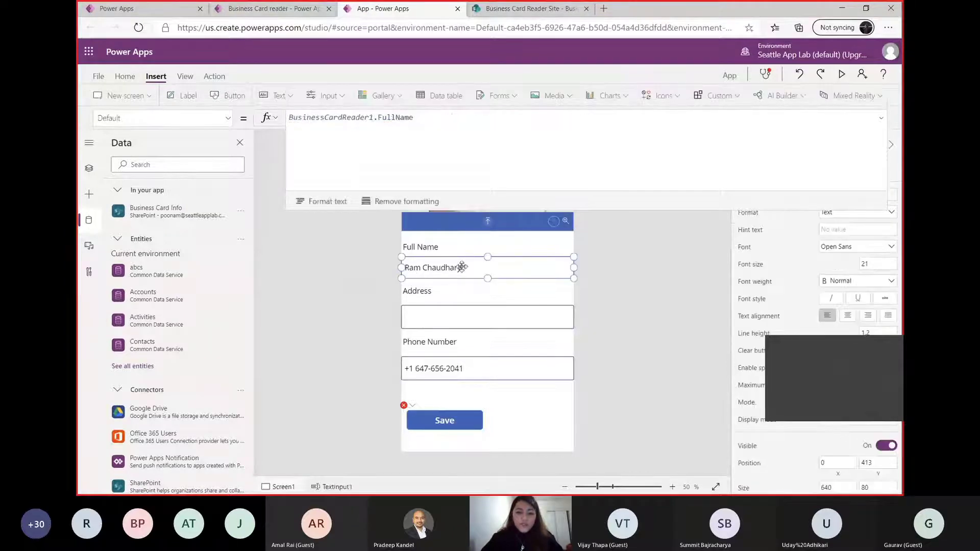
click(88, 168)
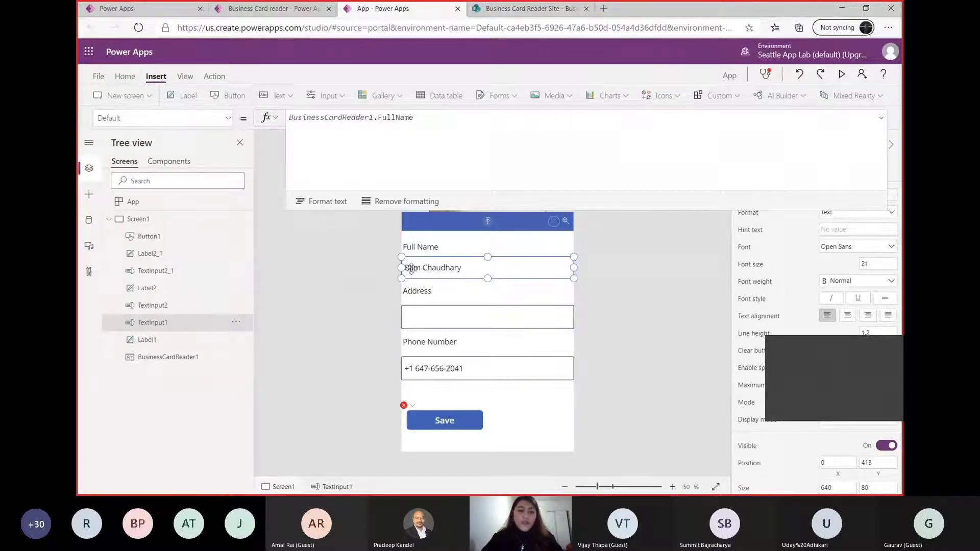
right_click(162, 327)
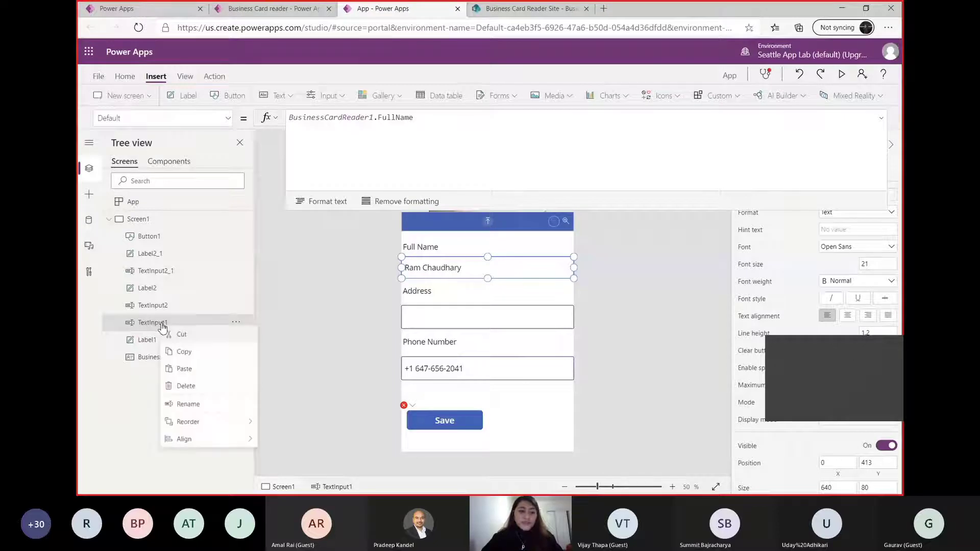
click(205, 411)
text(Txt)
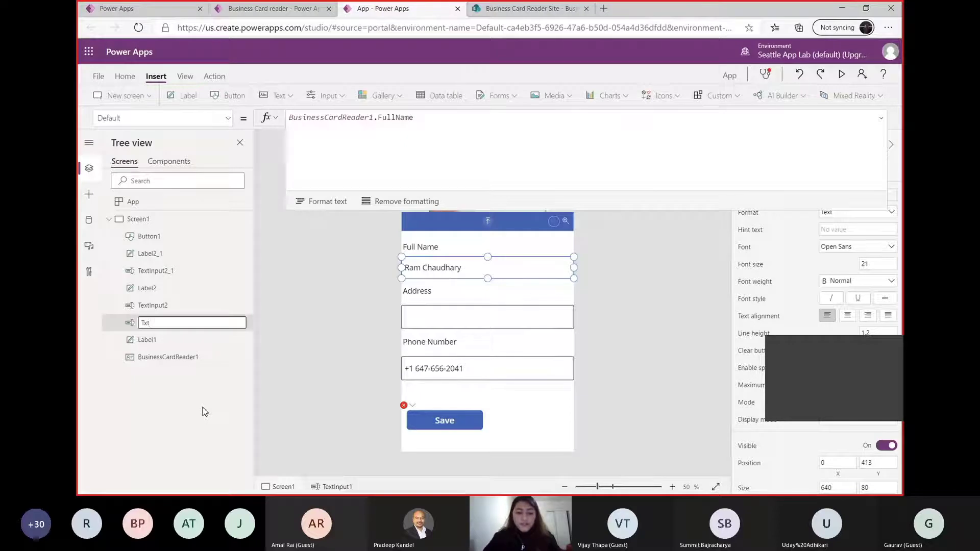
text(Fullname)
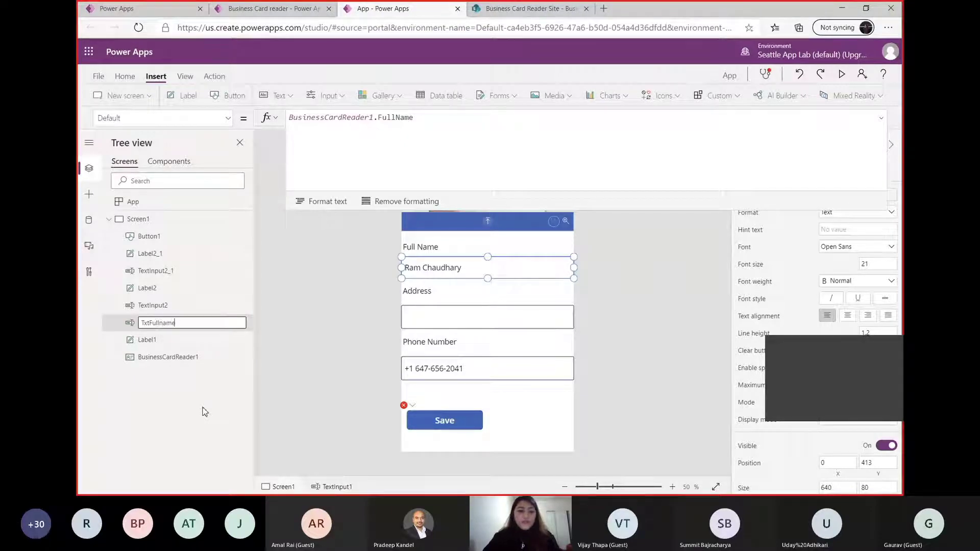
click(345, 375)
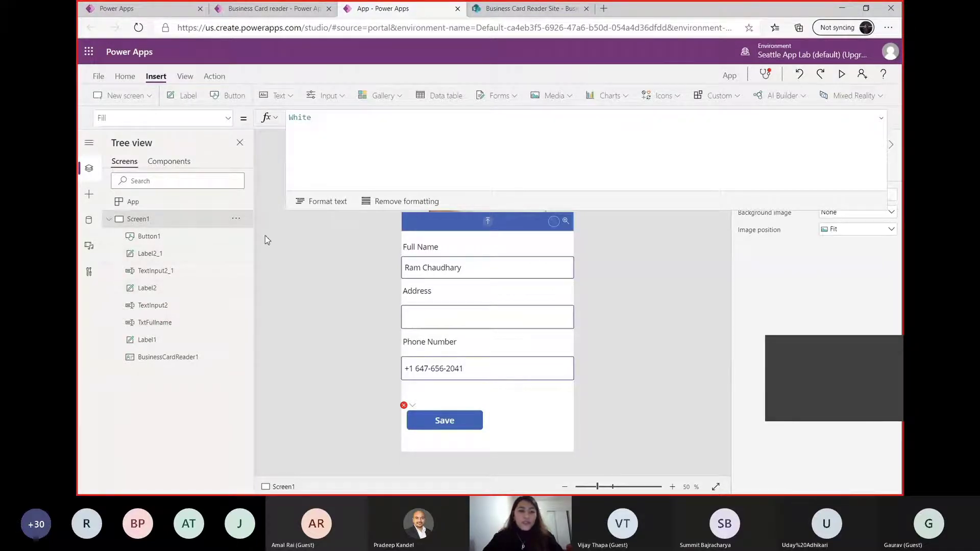
Set the Title field in the Save button's Patch formula to TxtFullname.Text, followed by a comma for another field
click(445, 421)
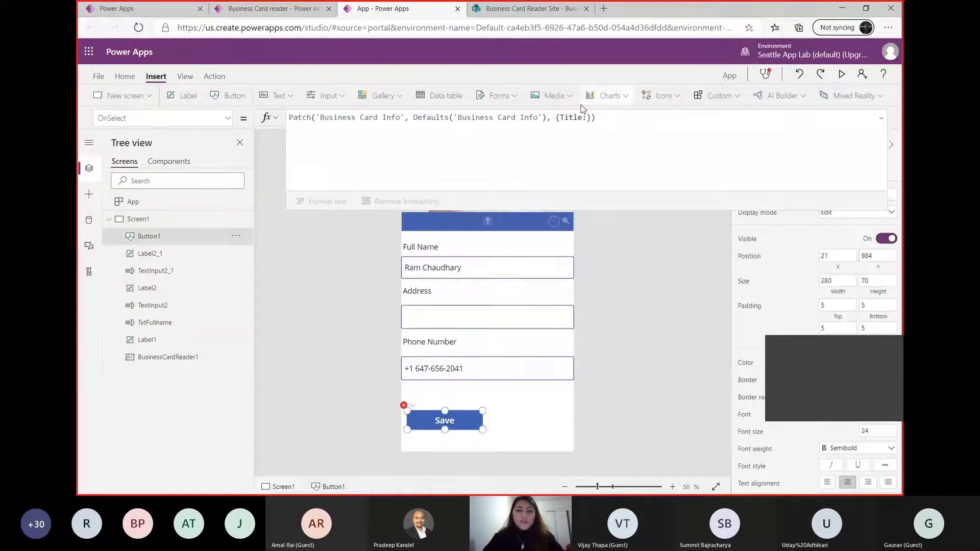
click(588, 119)
text(txt)
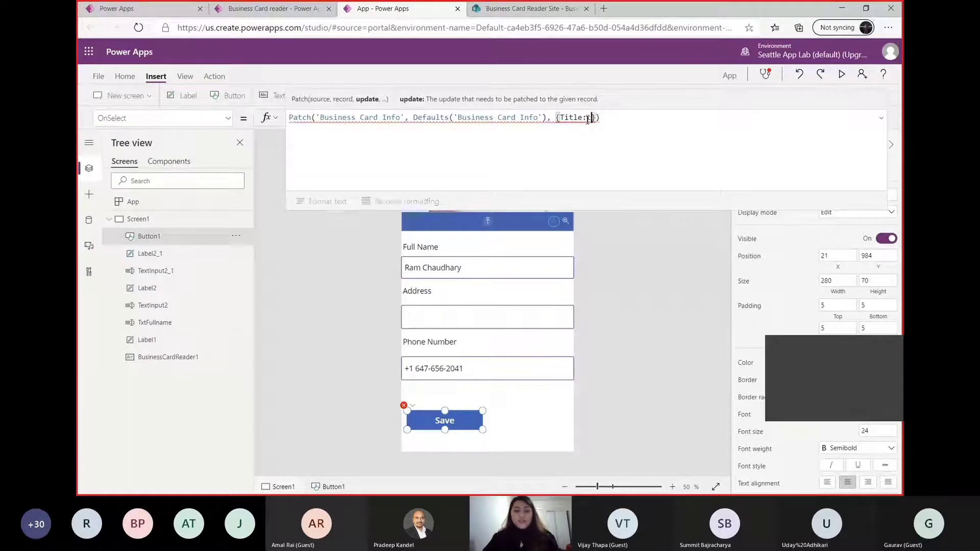
key(Tab)
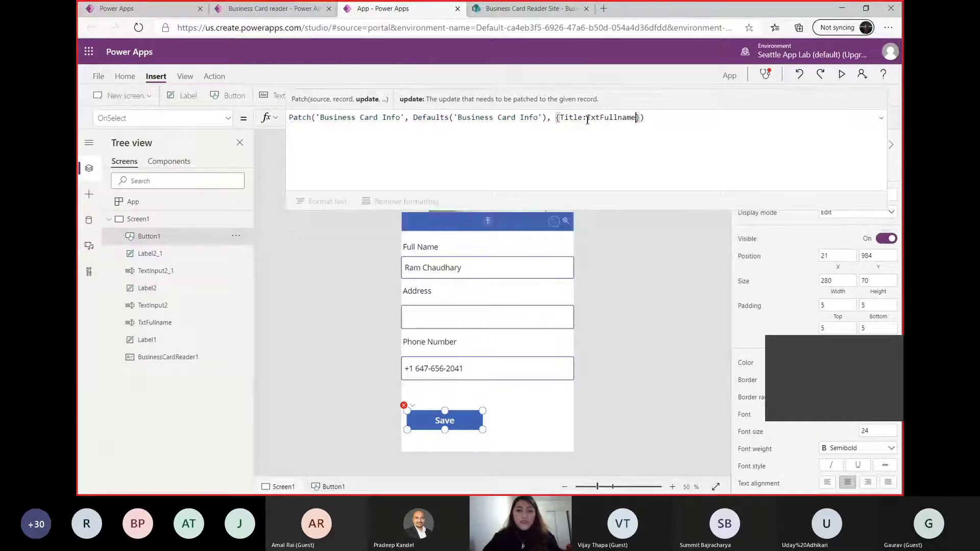
text(.)
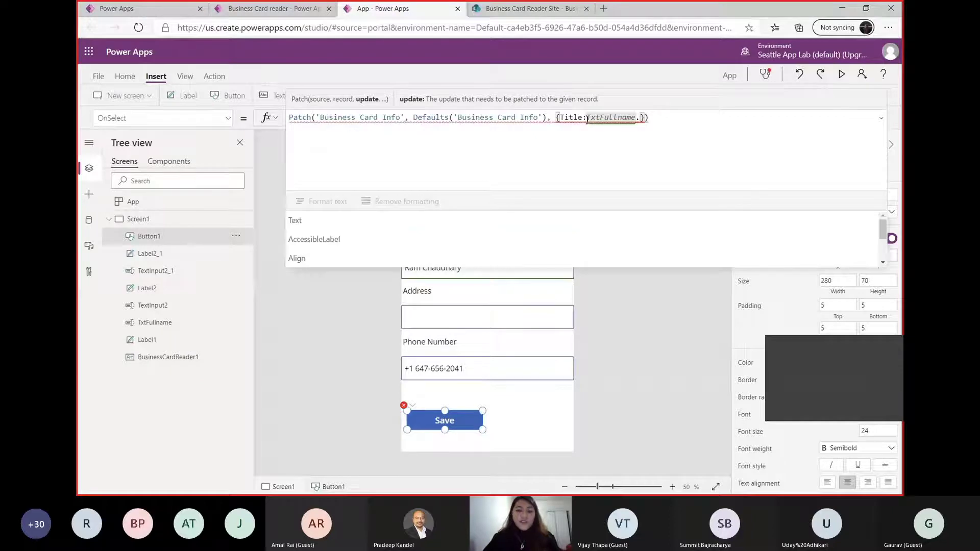
text(t)
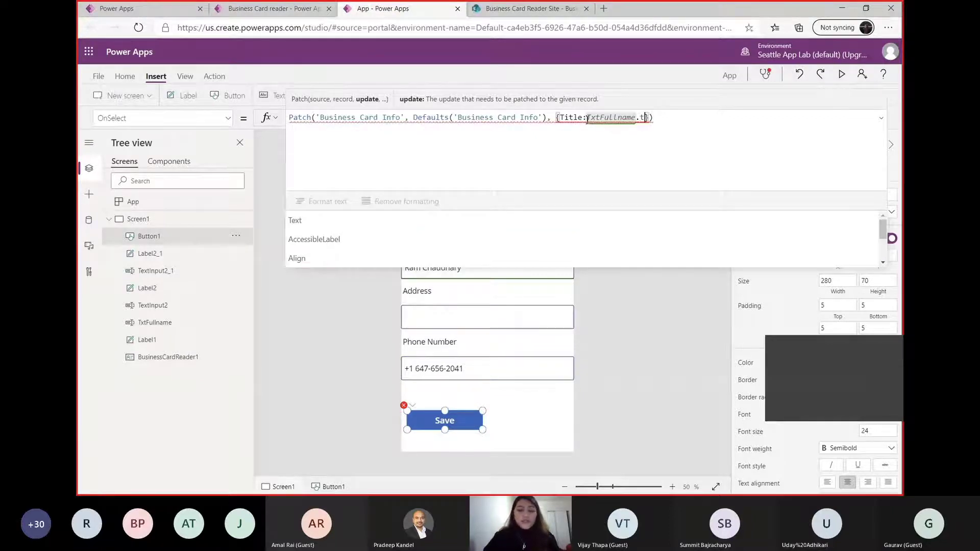
text(ext)
key(Tab)
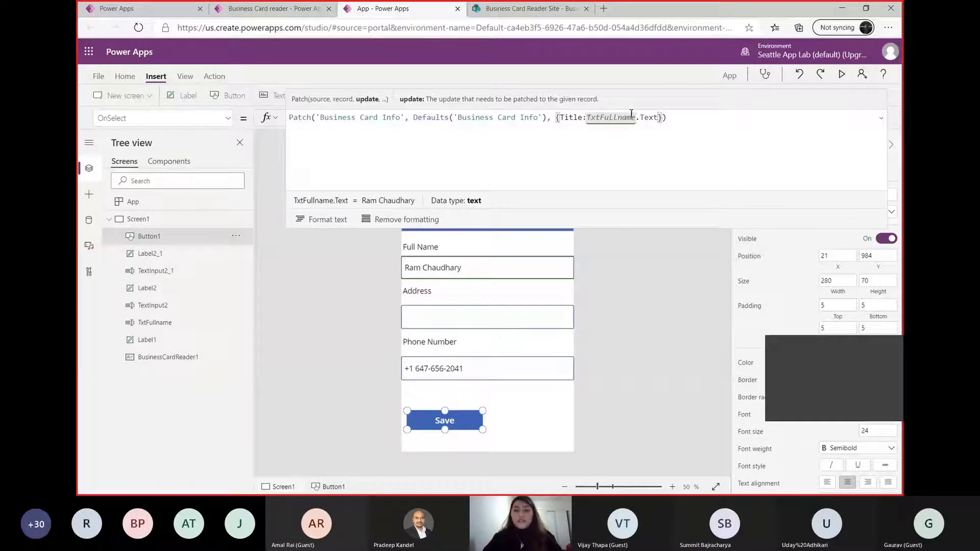
text(, )
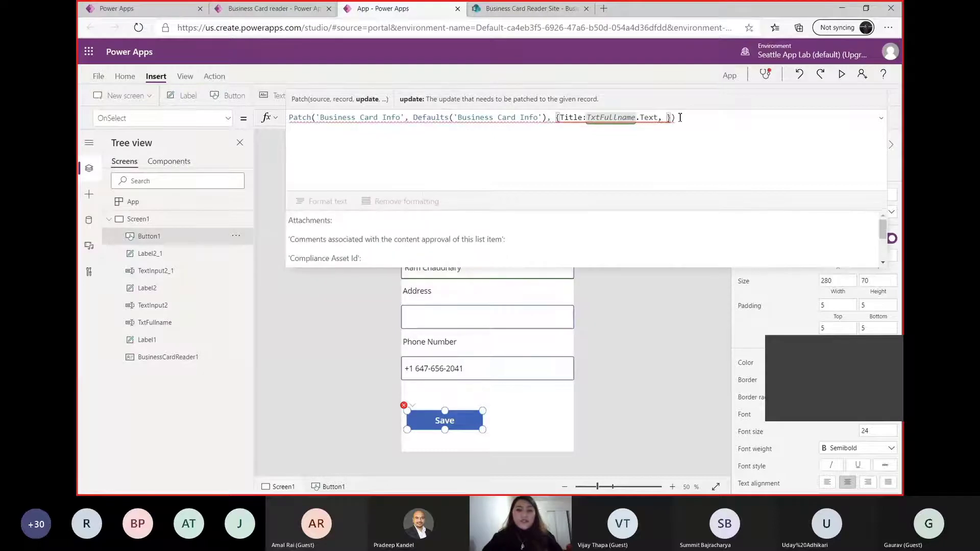
text(add)
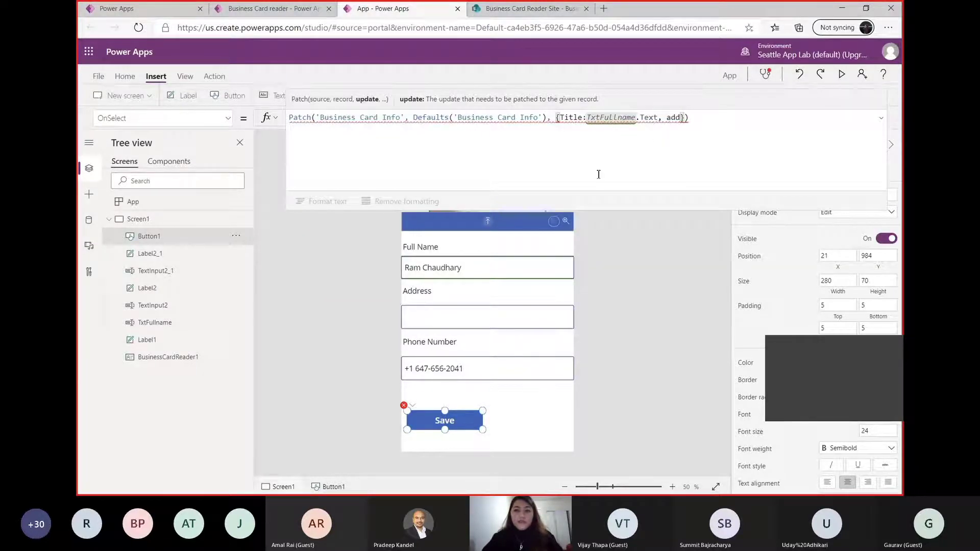
Try to add the address field to the Patch record after Title, checking the column name in the SharePoint list
click(640, 168)
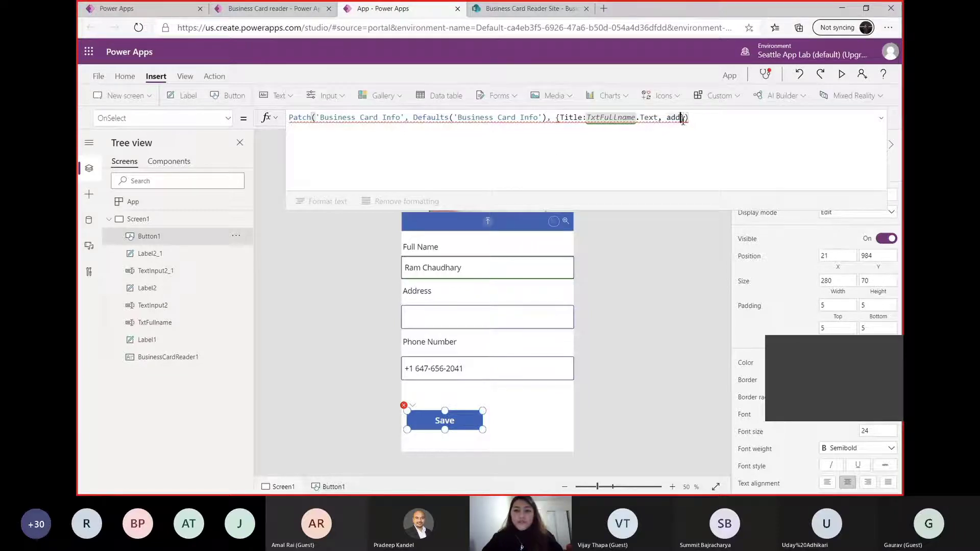
key(BackSpace)
key(BackSpace)
key(BackSpace)
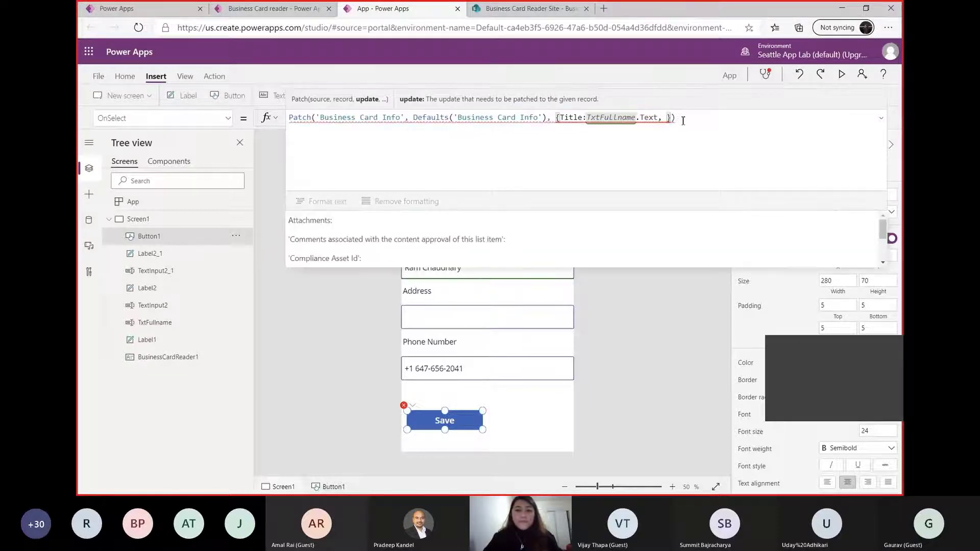
key(Left)
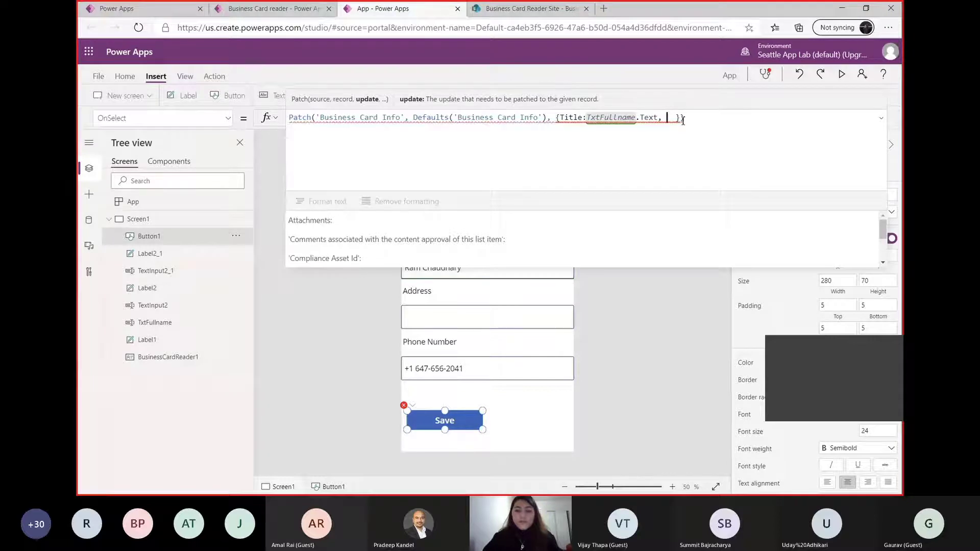
text(add)
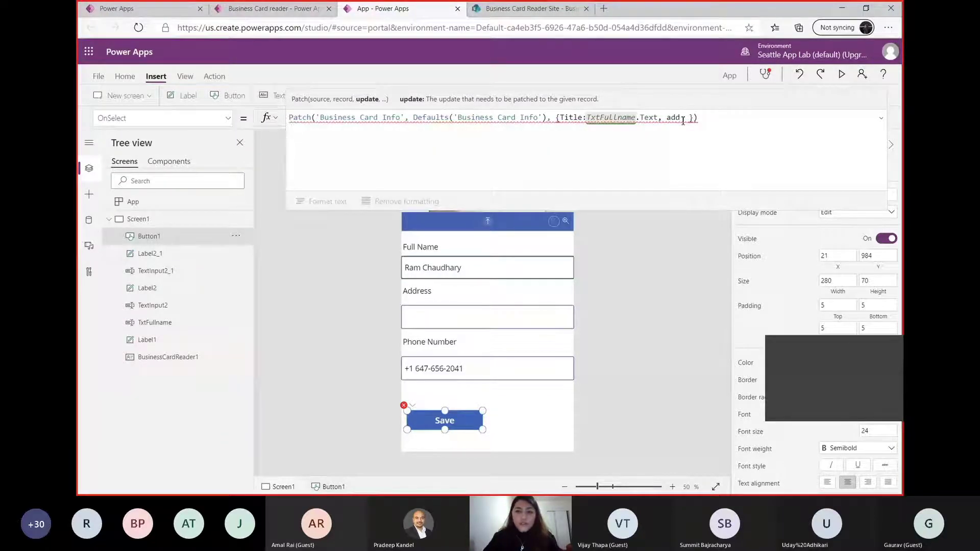
click(575, 4)
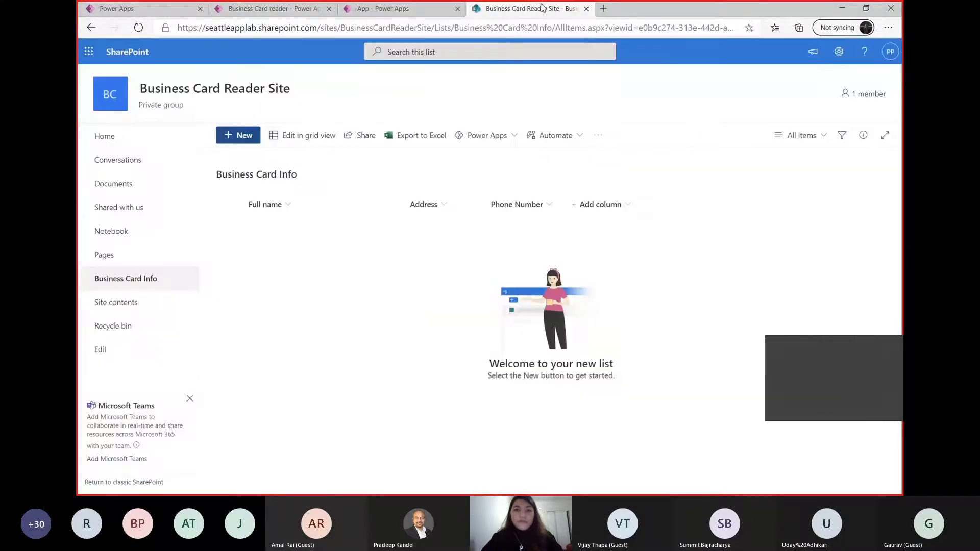
click(441, 9)
text(ress)
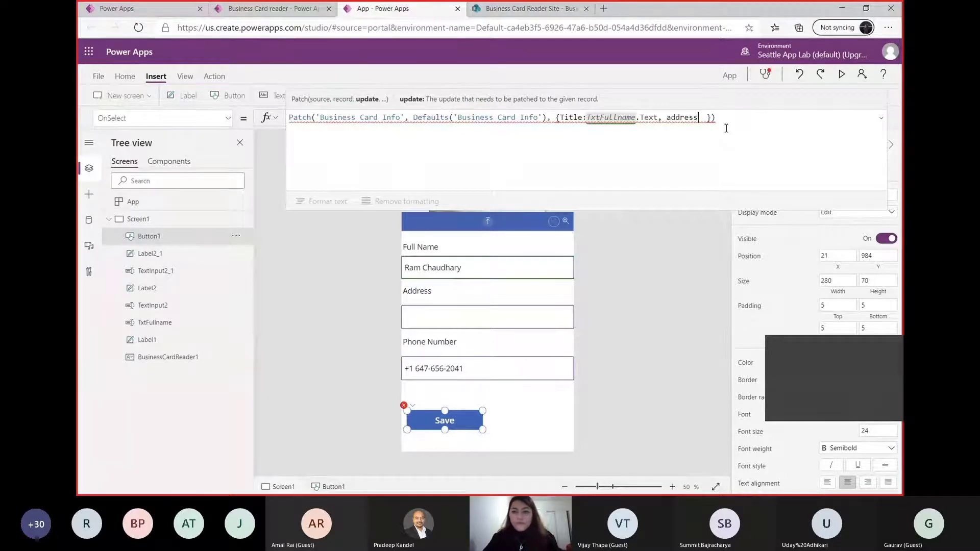
key(BackSpace)
key(BackSpace)
key(BackSpace)
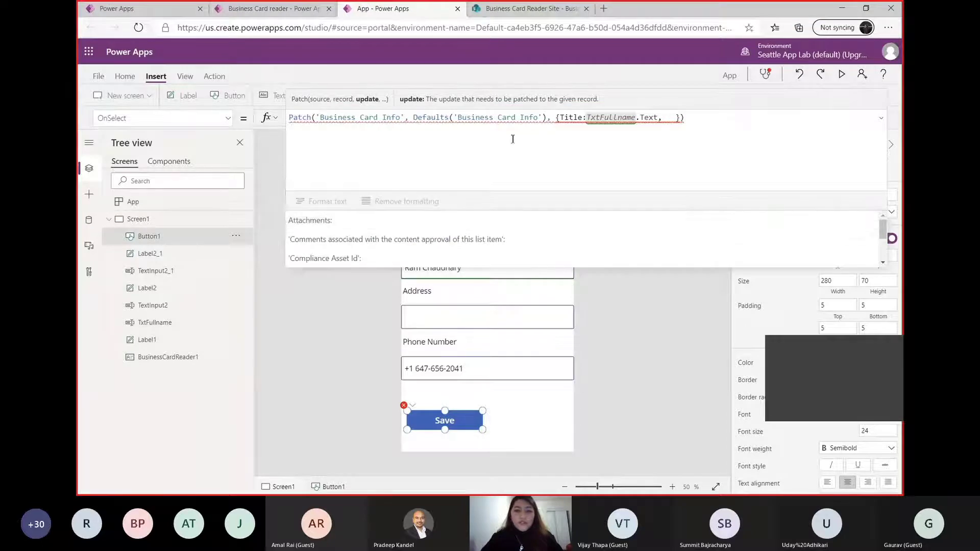
text(a)
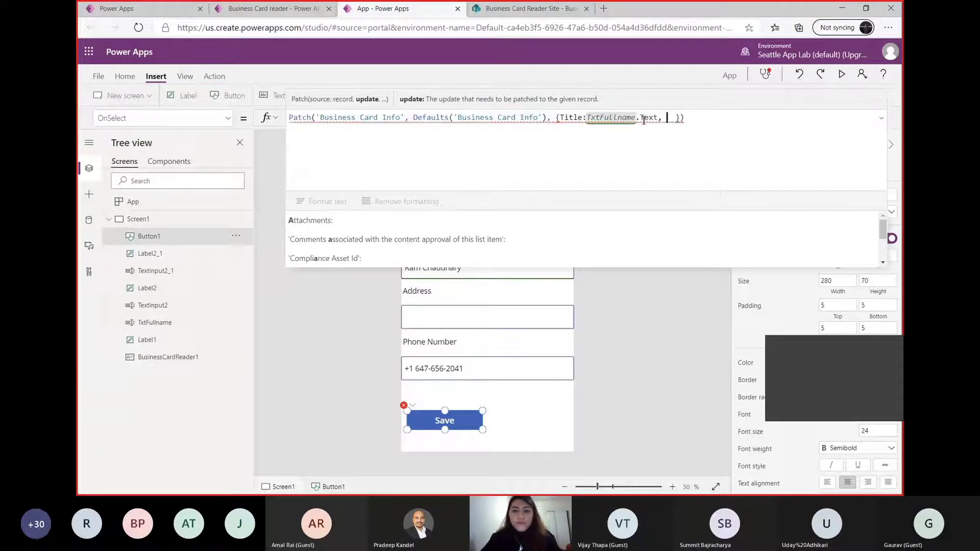
key(BackSpace)
Try to add a phone field to the Patch record after Title, checking the column name in the SharePoint list
click(544, 182)
click(671, 118)
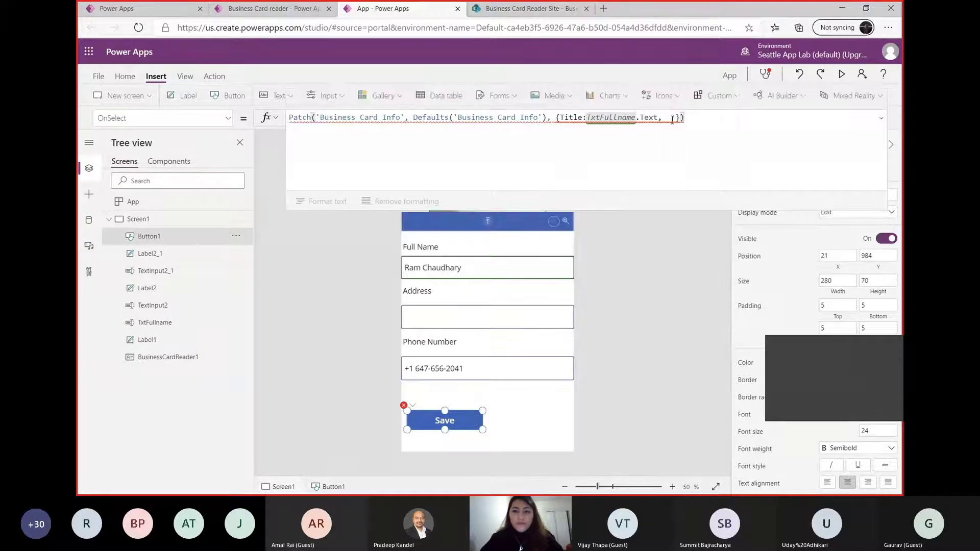
text(phone)
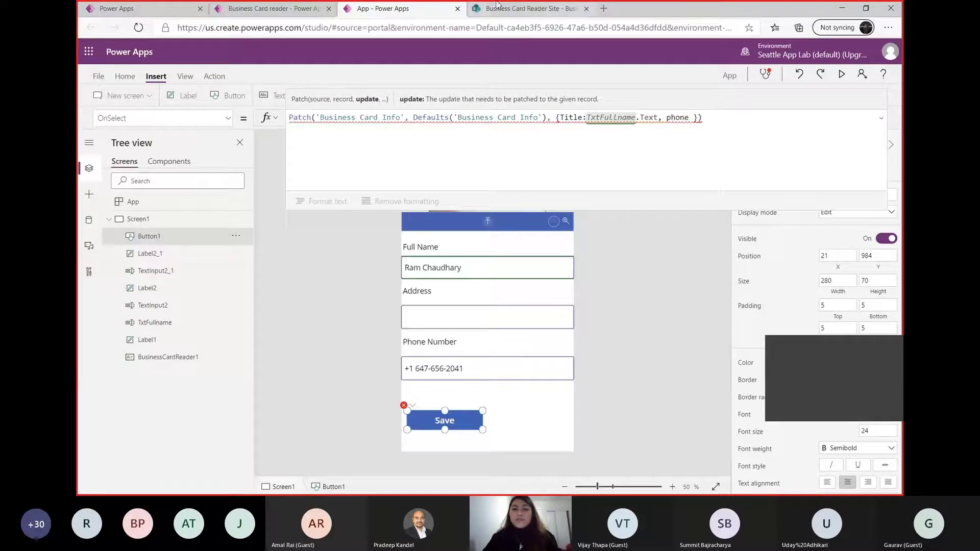
click(511, 8)
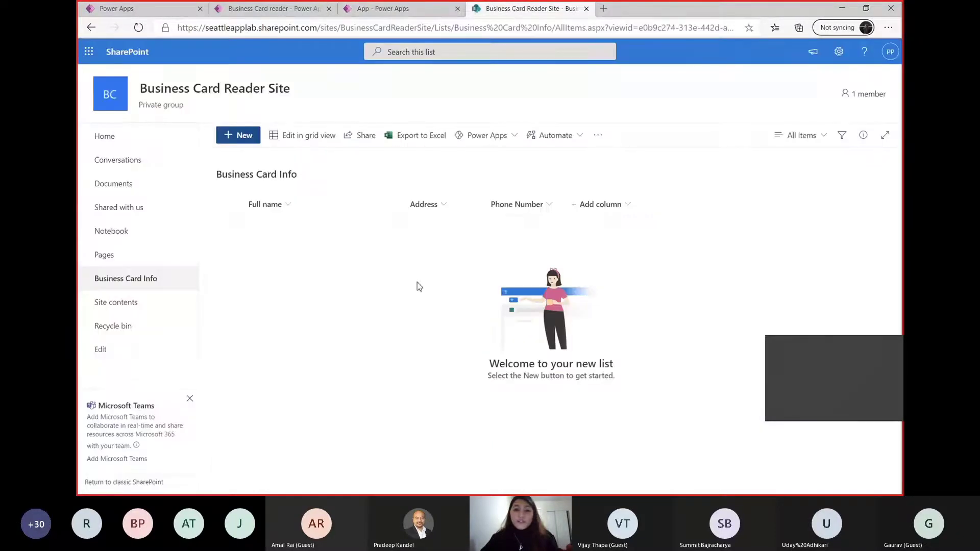
click(433, 6)
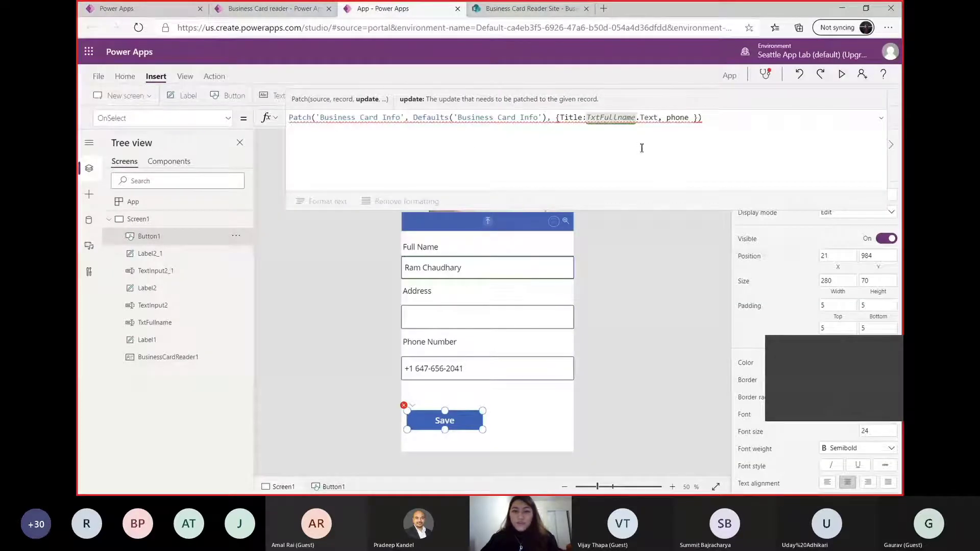
Remove the unfinished phone entry and the trailing comma after TxtFullname.Text in the Patch record
key(BackSpace)
key(BackSpace)
key(BackSpace)
key(BackSpace)
key(BackSpace)
key(BackSpace)
key(BackSpace)
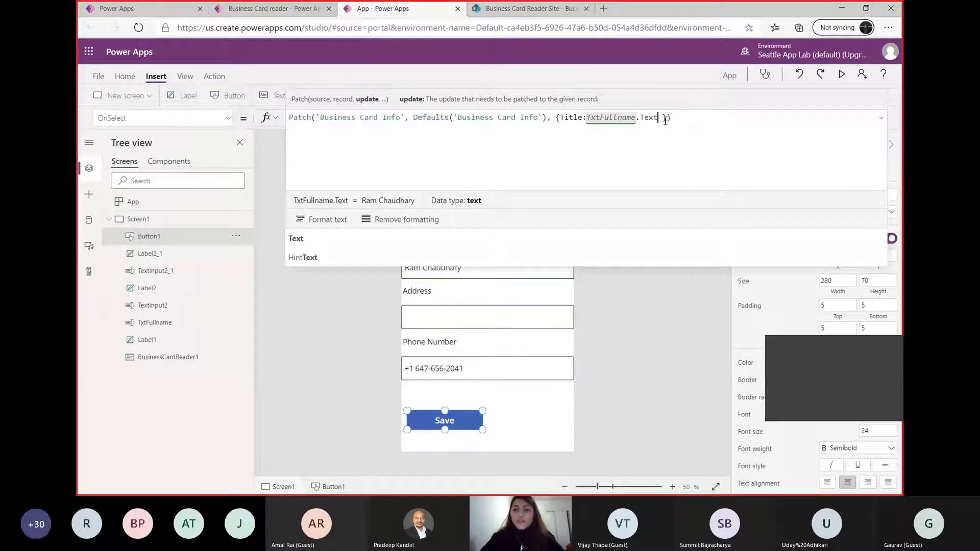
key(Delete)
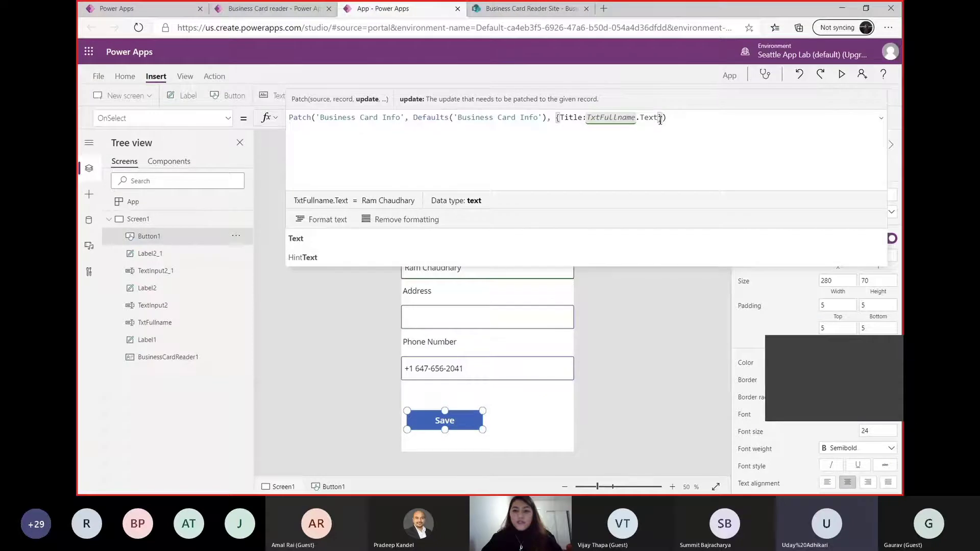
click(515, 9)
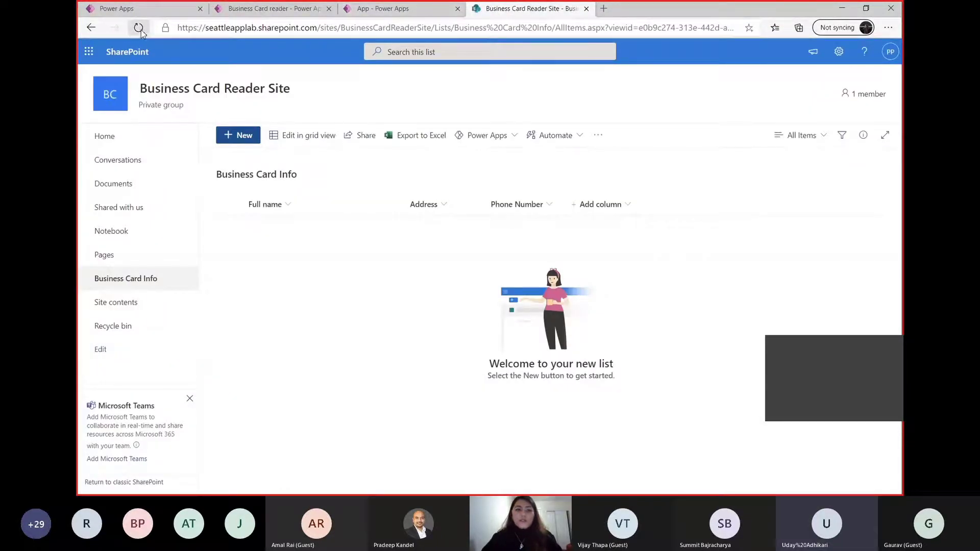
click(408, 9)
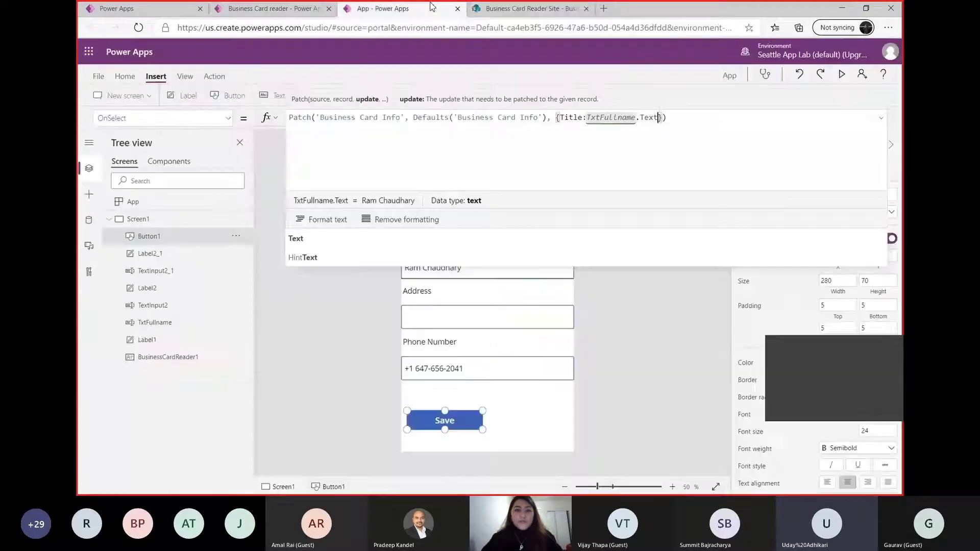
click(144, 13)
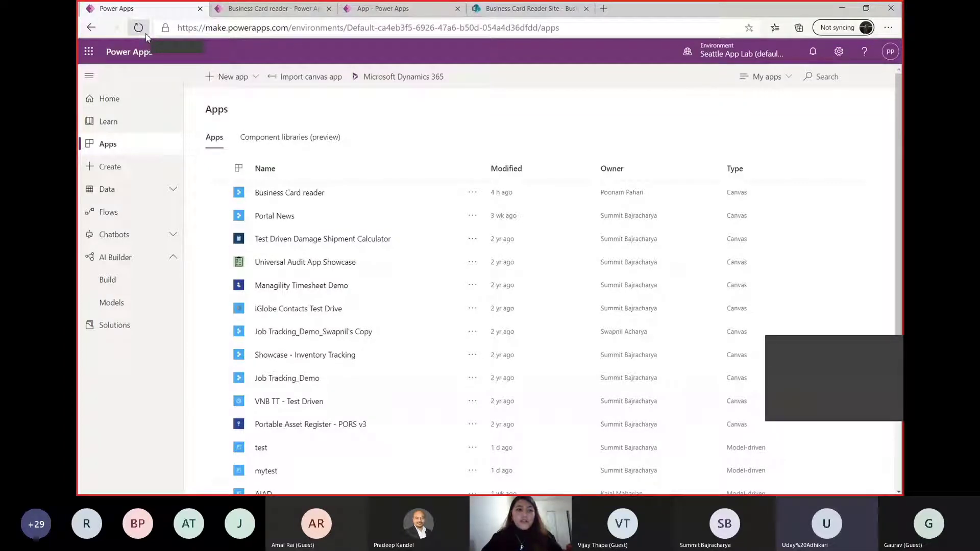
click(298, 8)
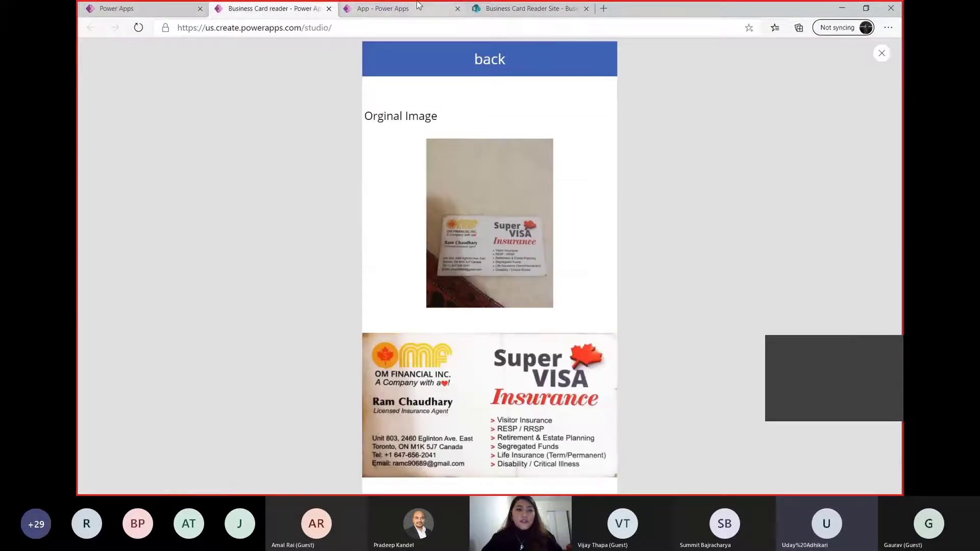
click(418, 7)
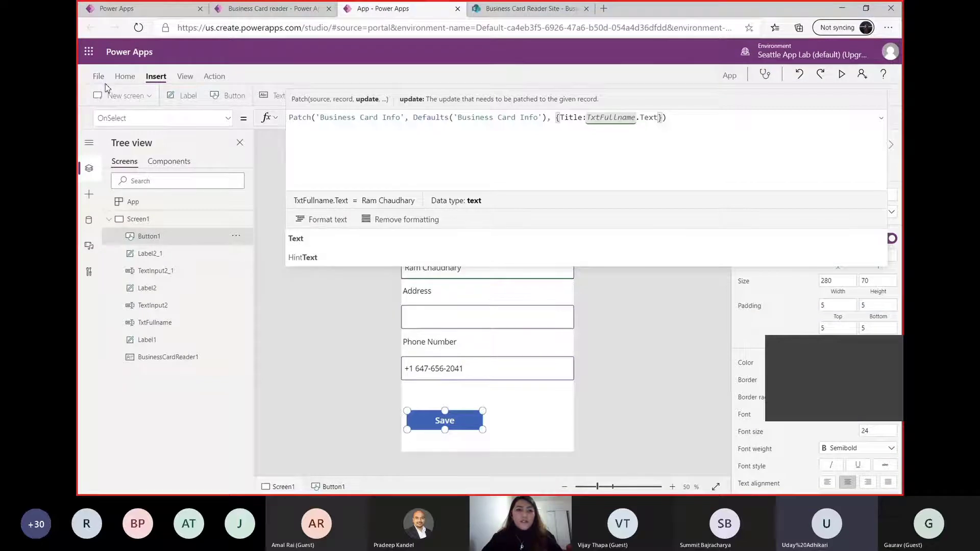
Refresh the Business Card Info SharePoint data source in the app
click(88, 220)
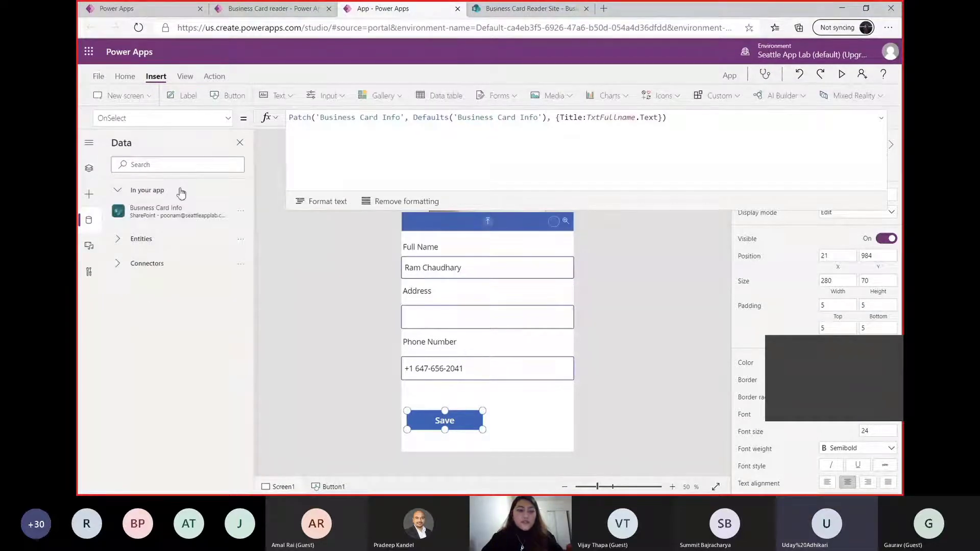
mouse_move(132, 212)
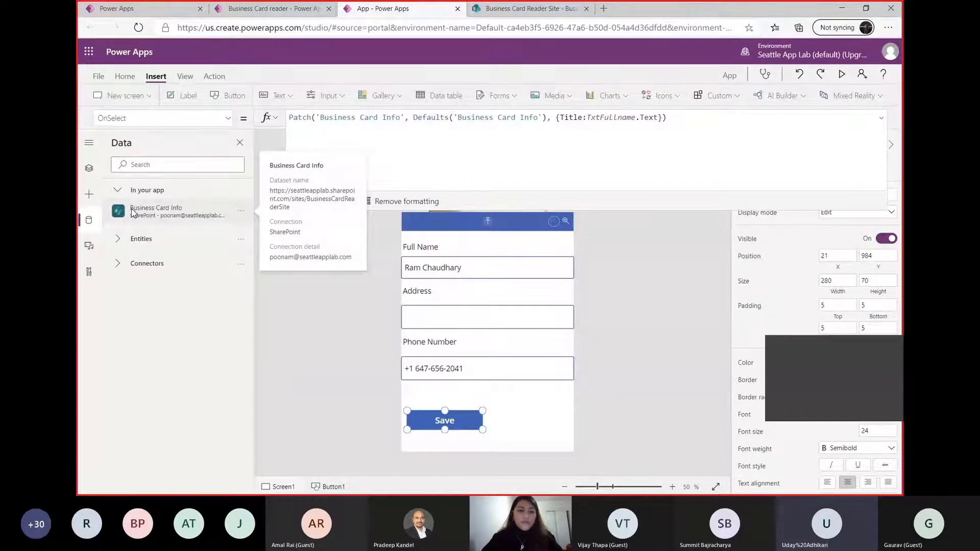
click(241, 211)
click(259, 248)
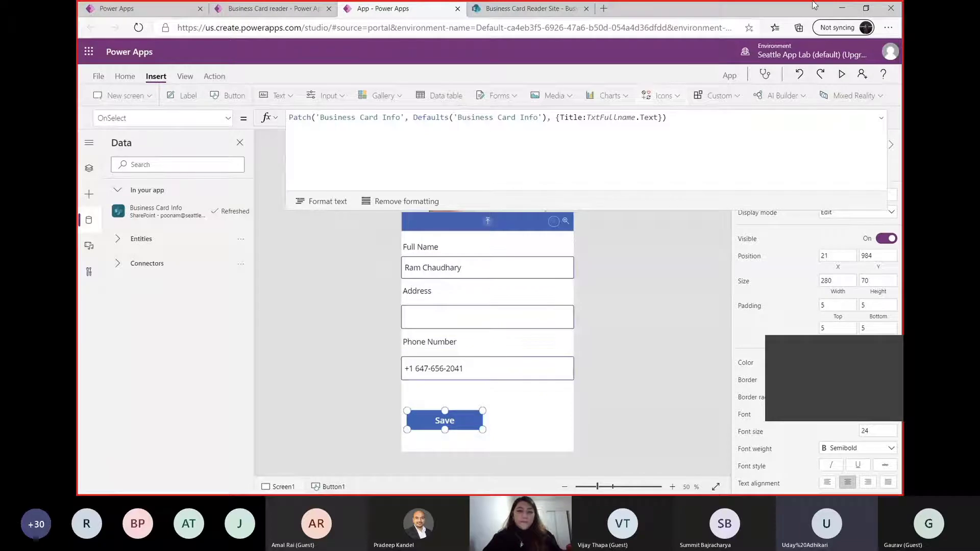
Add the Address field after TxtFullname.Text in the Save button's Patch record
click(659, 118)
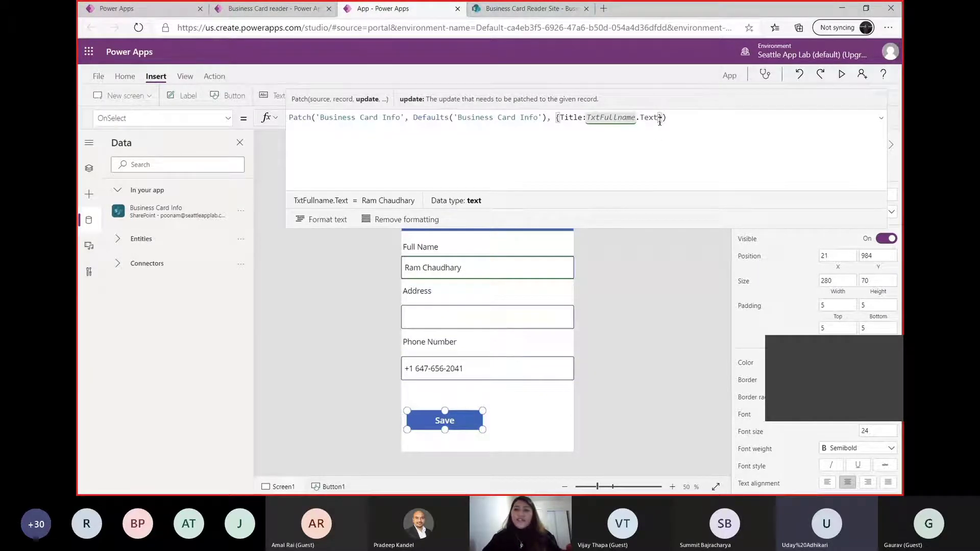
text(,)
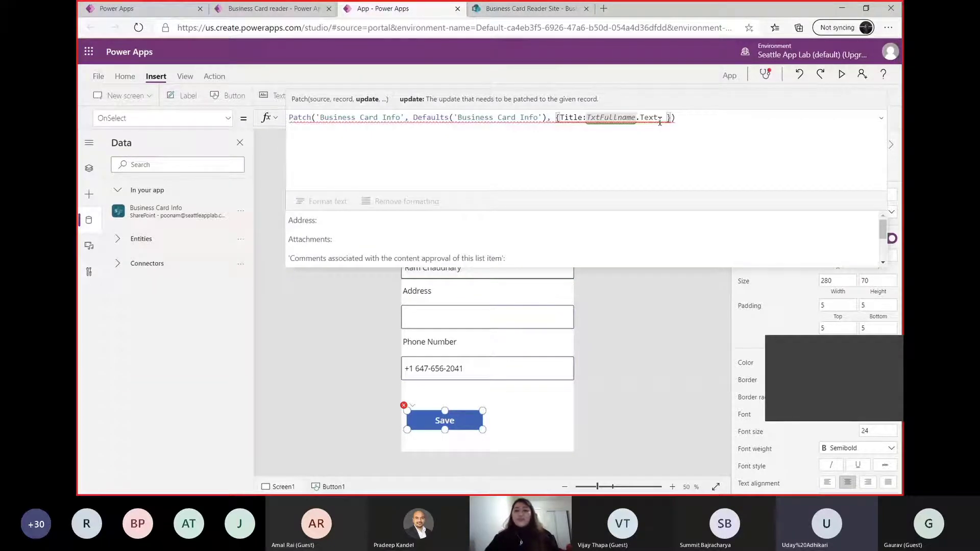
key(Tab)
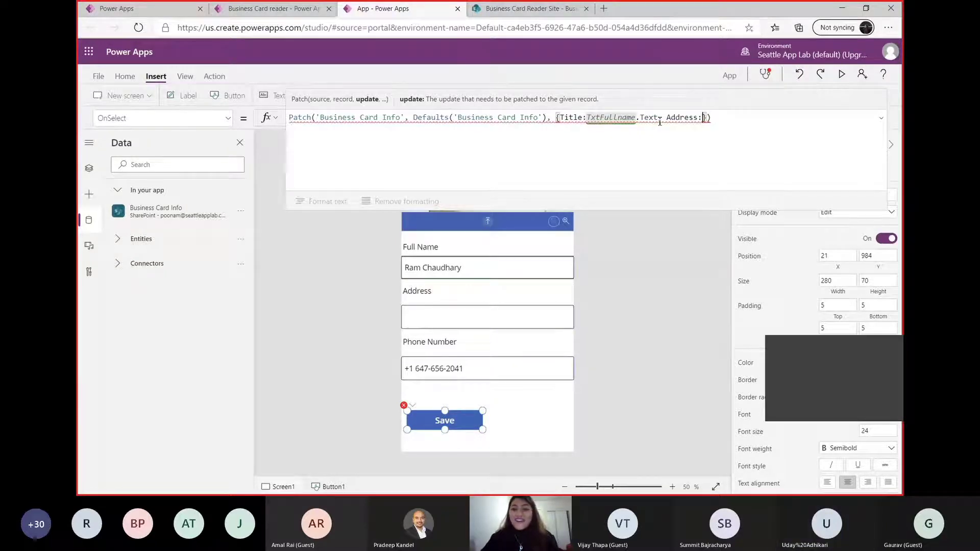
Rename the text input under the Address label to TxtAddress
click(438, 315)
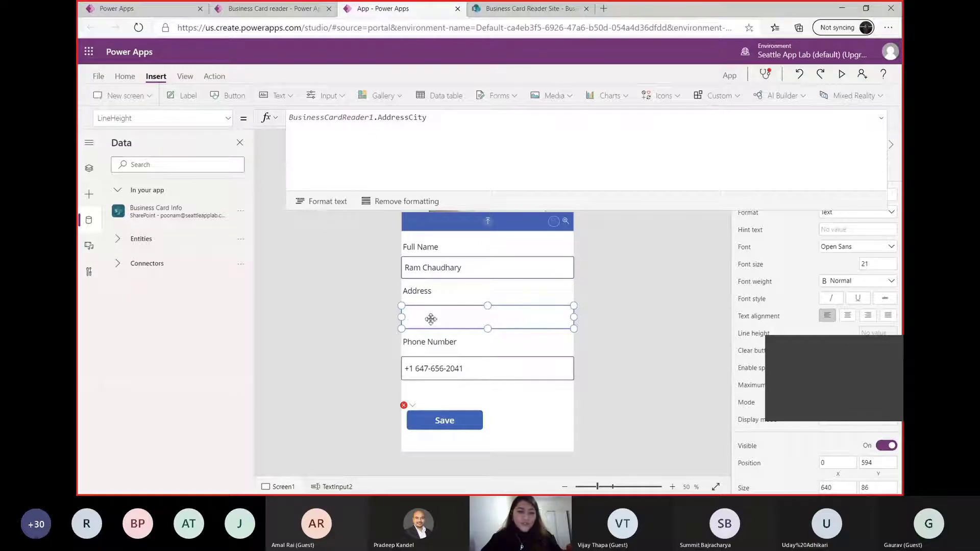
click(89, 169)
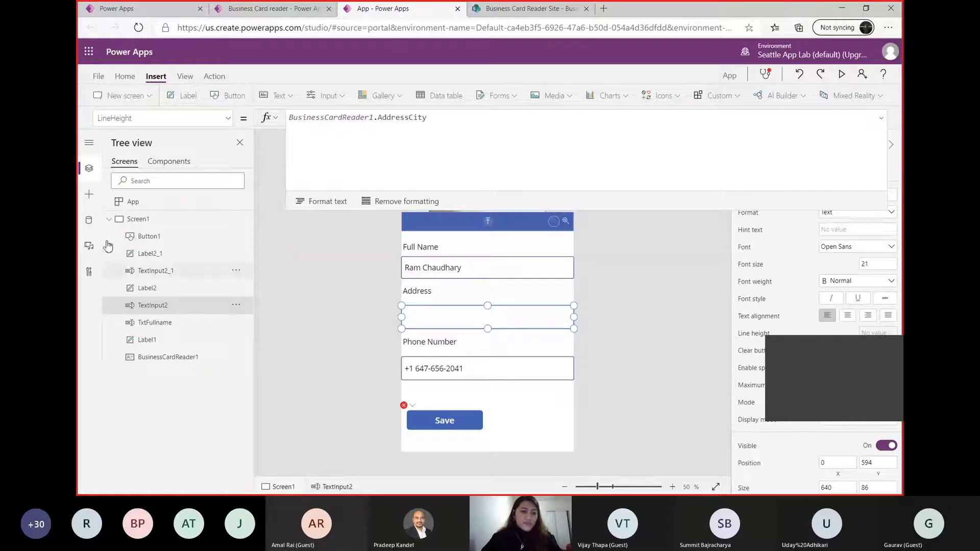
right_click(149, 306)
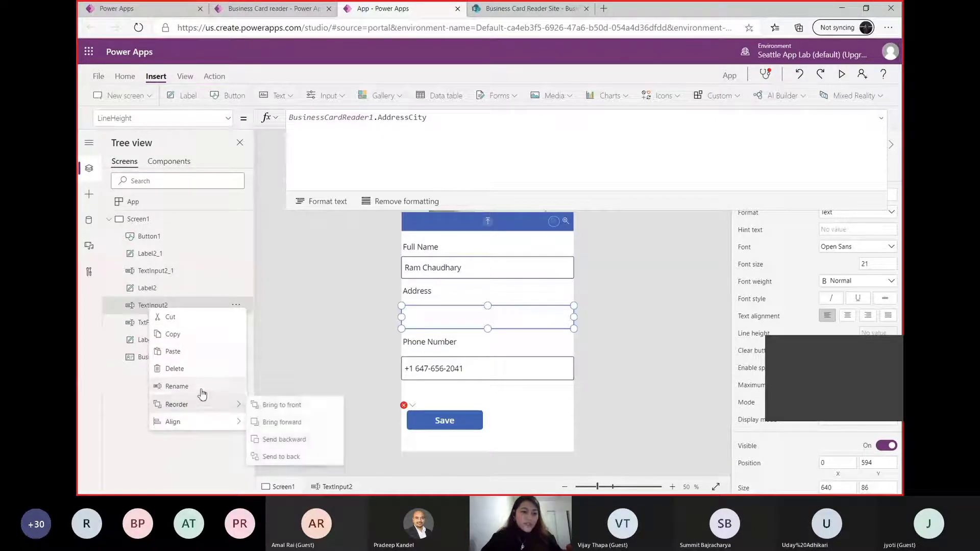
click(176, 386)
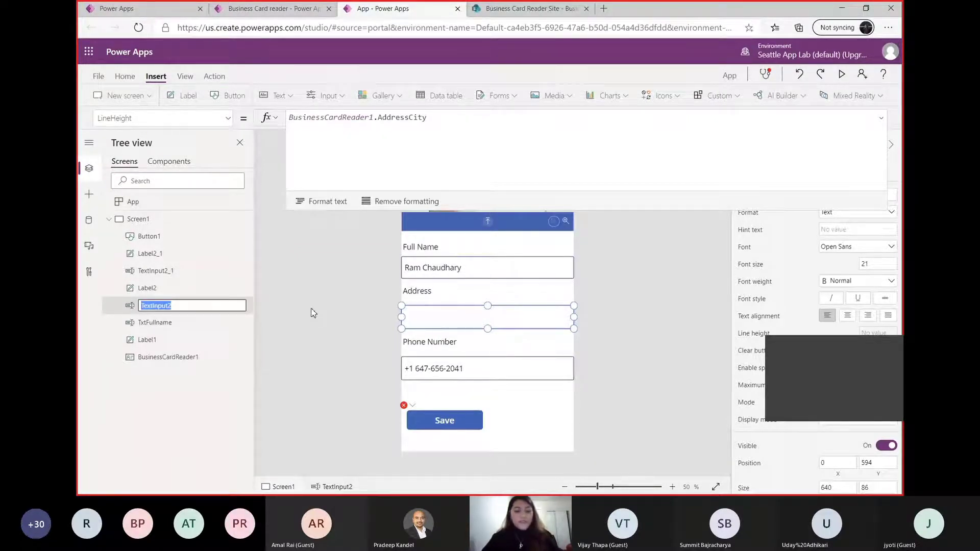
text(TxtAddress)
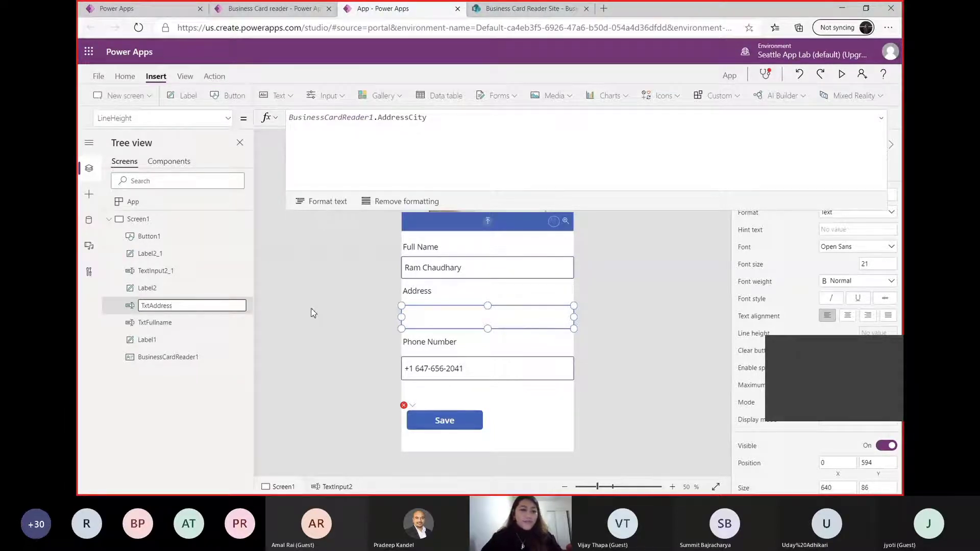
click(337, 314)
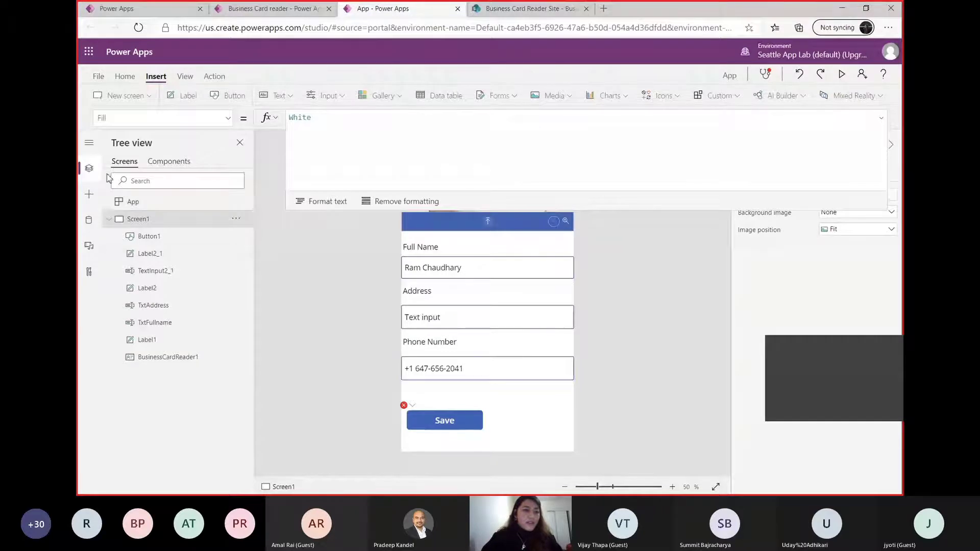
Set the Address field in the Save button's Patch formula to TxtAddress.Text
click(444, 423)
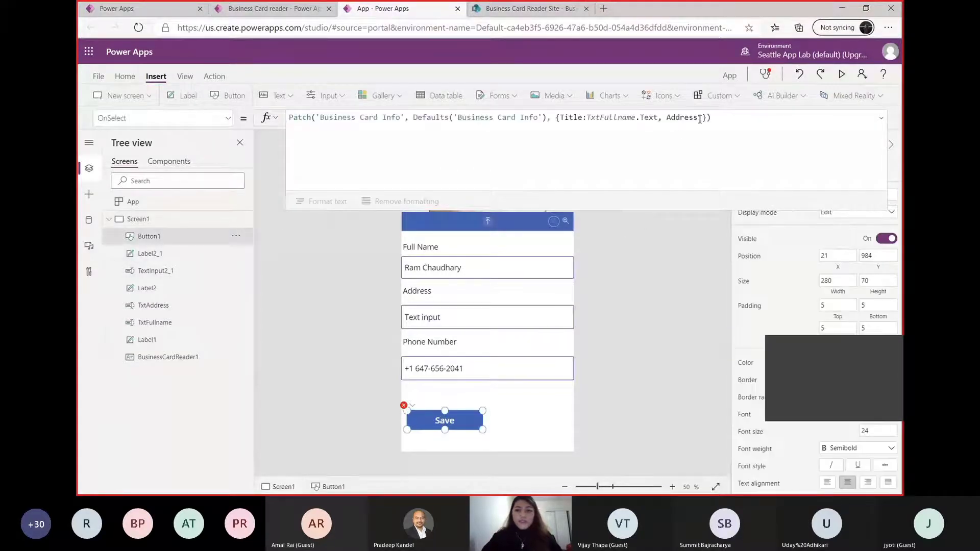
click(700, 119)
text(:T)
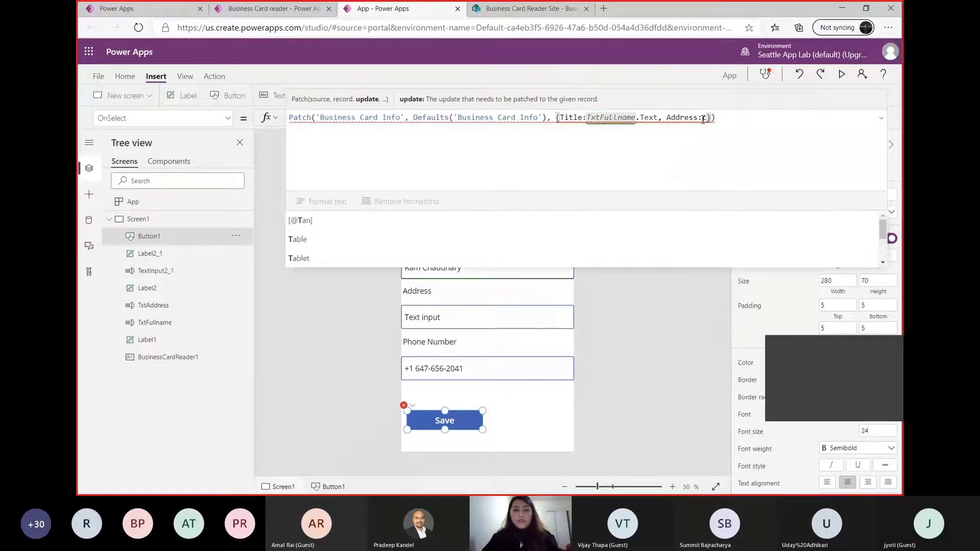
text(x)
key(Tab)
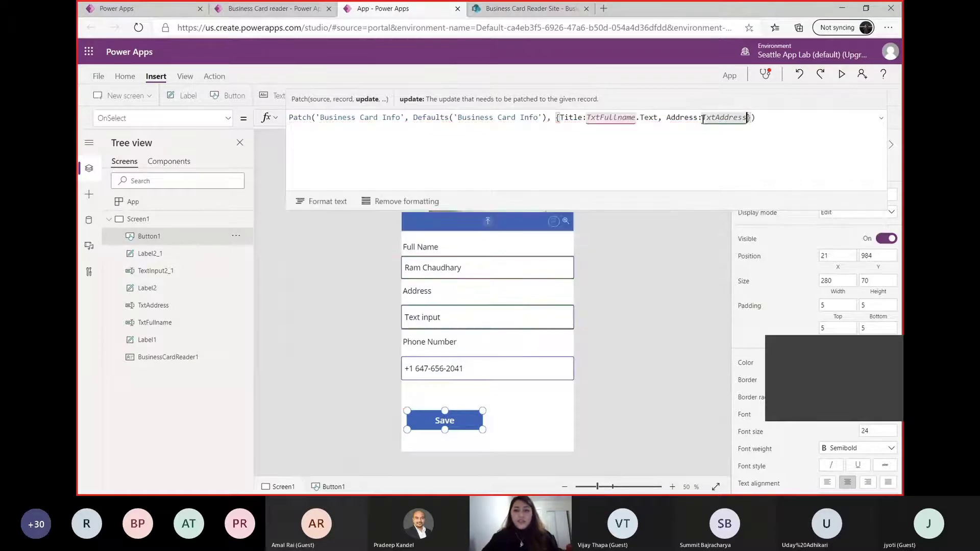
text(.)
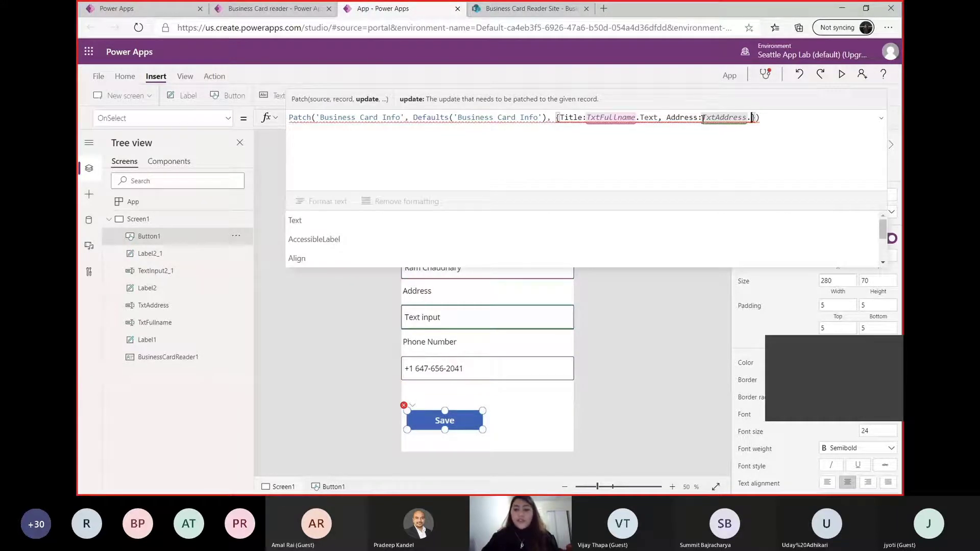
text(Te)
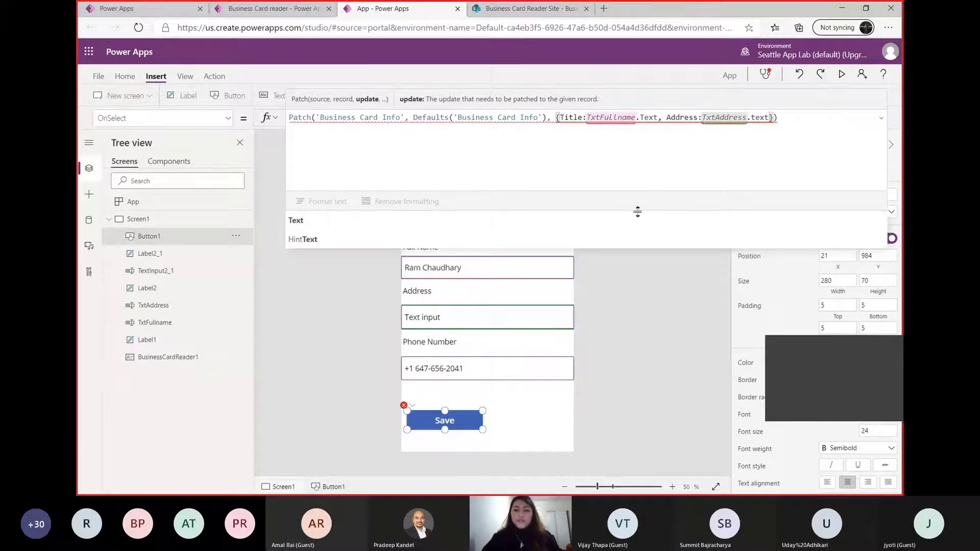
key(Tab)
Add the 'Phone Number' field after the Address entry in the Patch record
text(, )
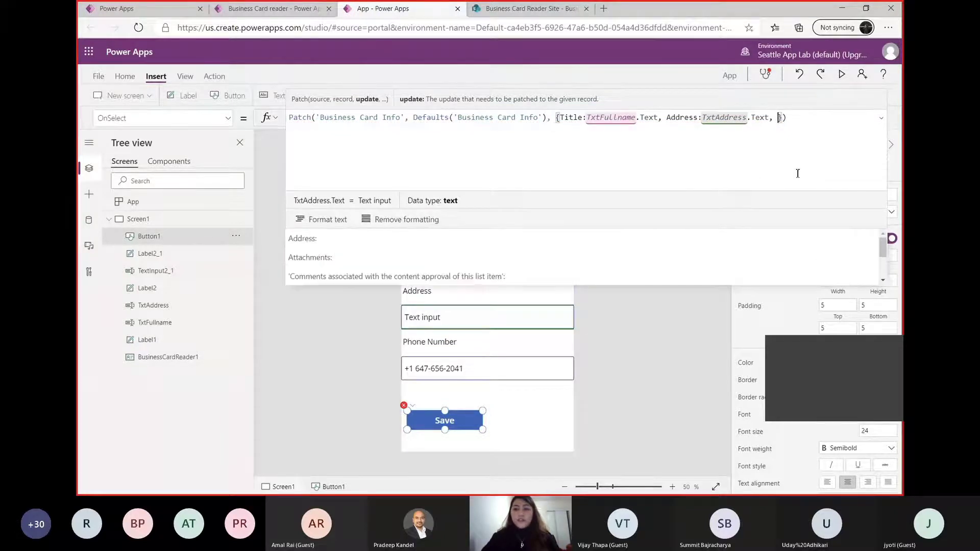
text(Pho)
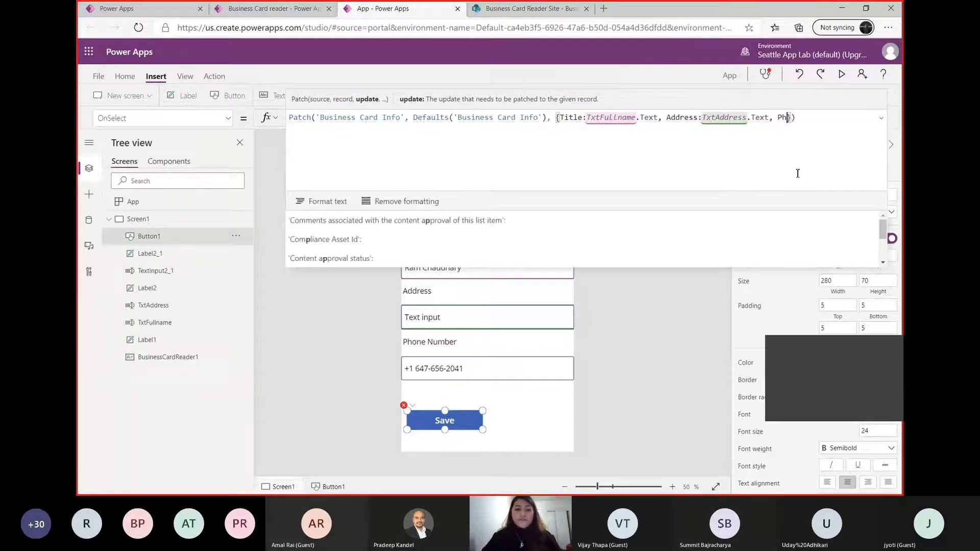
key(Tab)
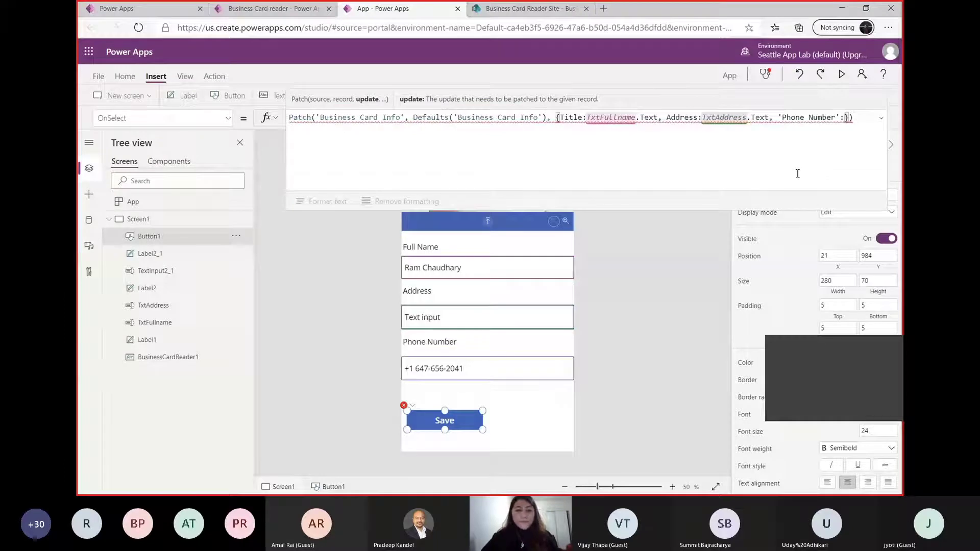
Rename the text input under the Phone Number label to TxtPh
click(482, 372)
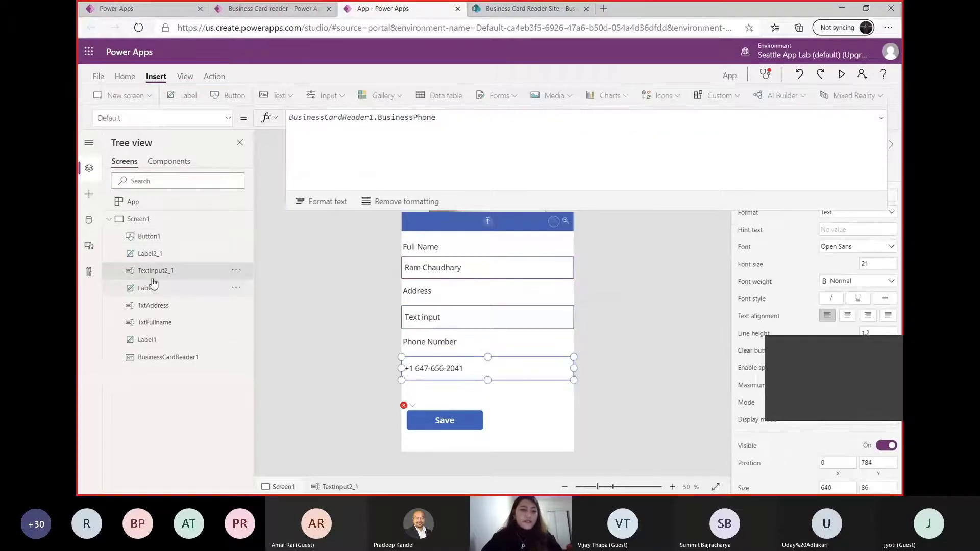
right_click(151, 274)
click(201, 356)
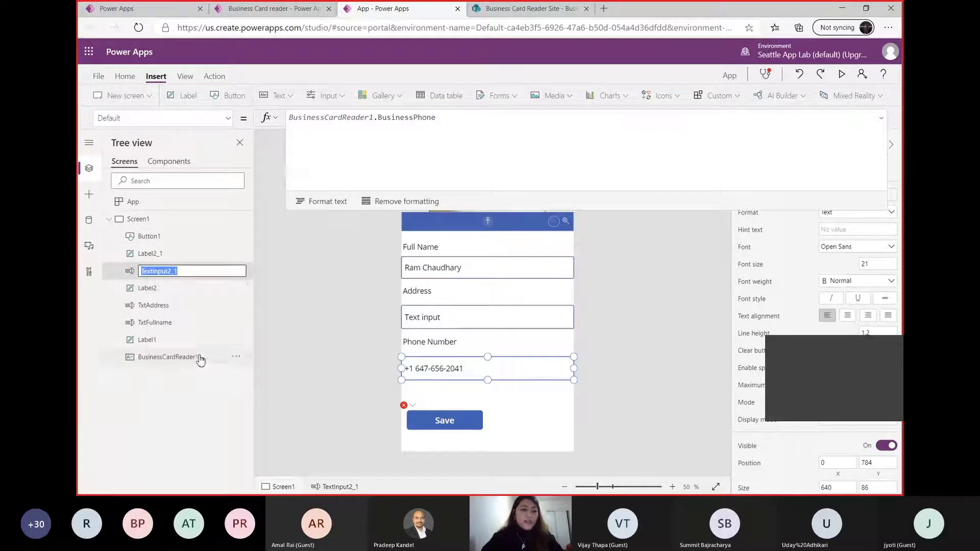
text(T)
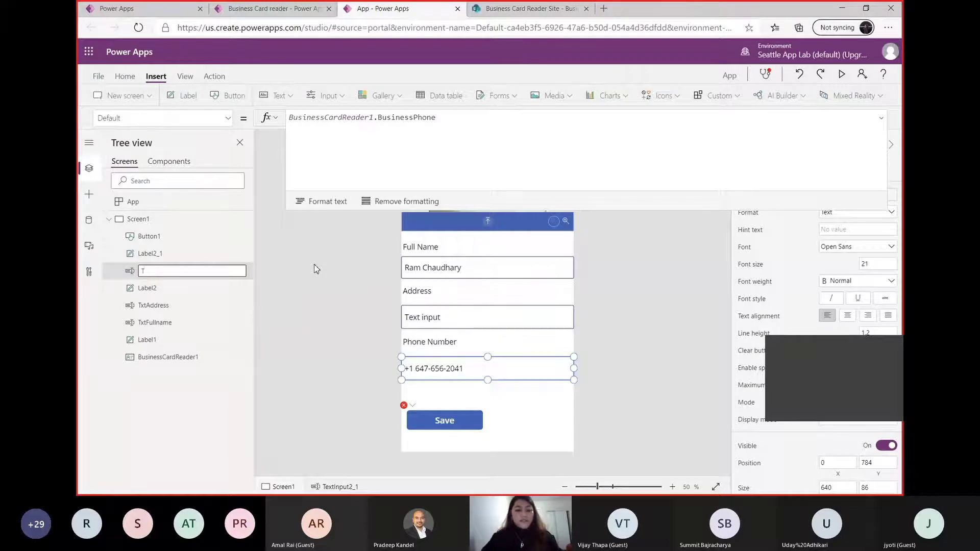
text(xtPh)
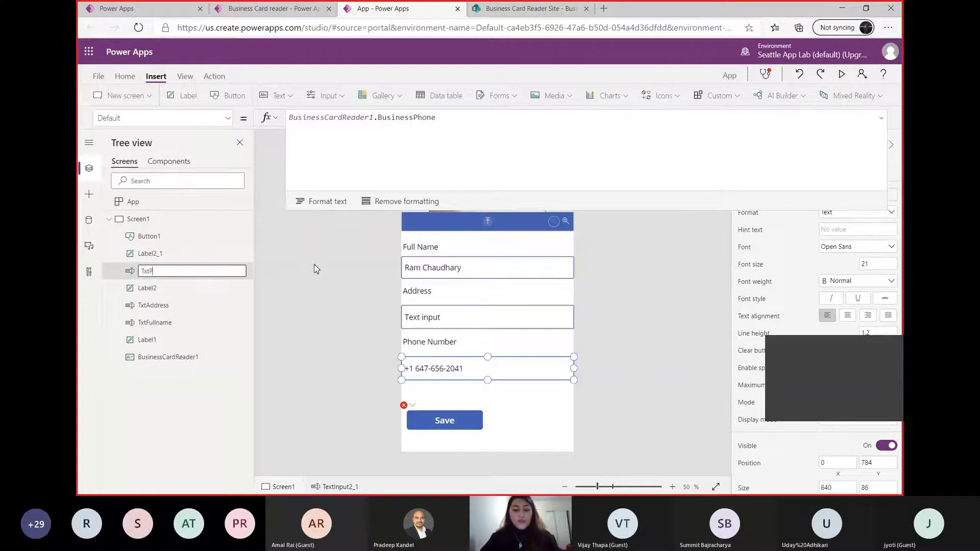
click(438, 263)
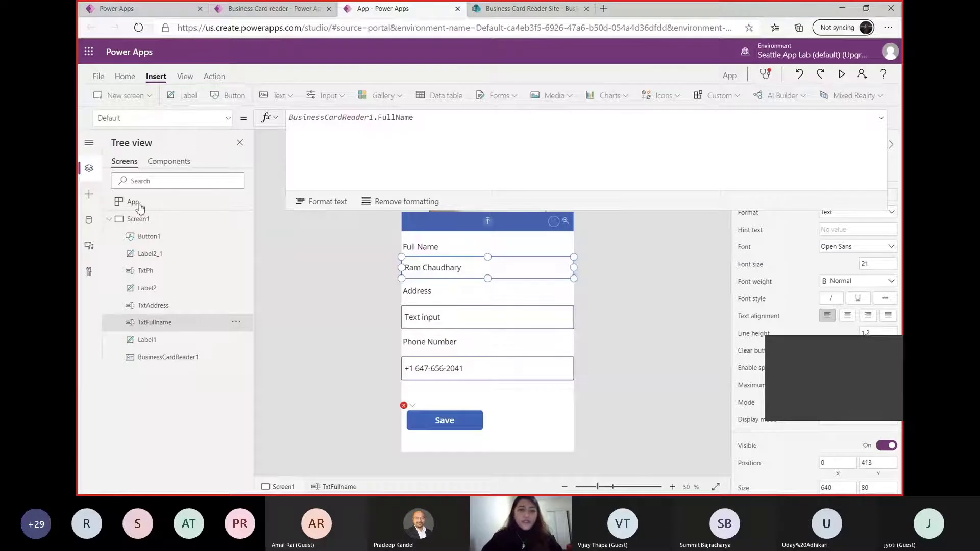
Enter a reference to the phone number text input as the 'Phone Number' value in the Save button's Patch formula
click(445, 422)
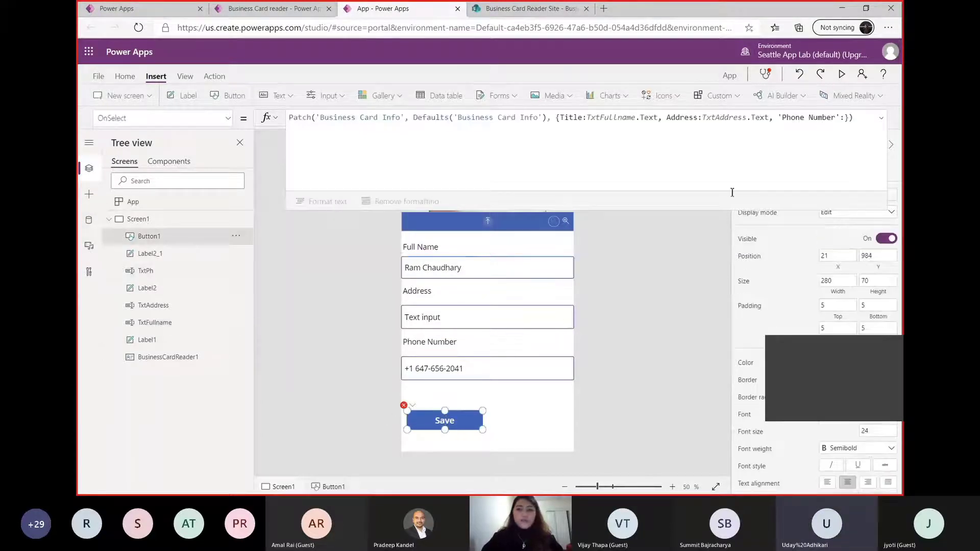
click(845, 118)
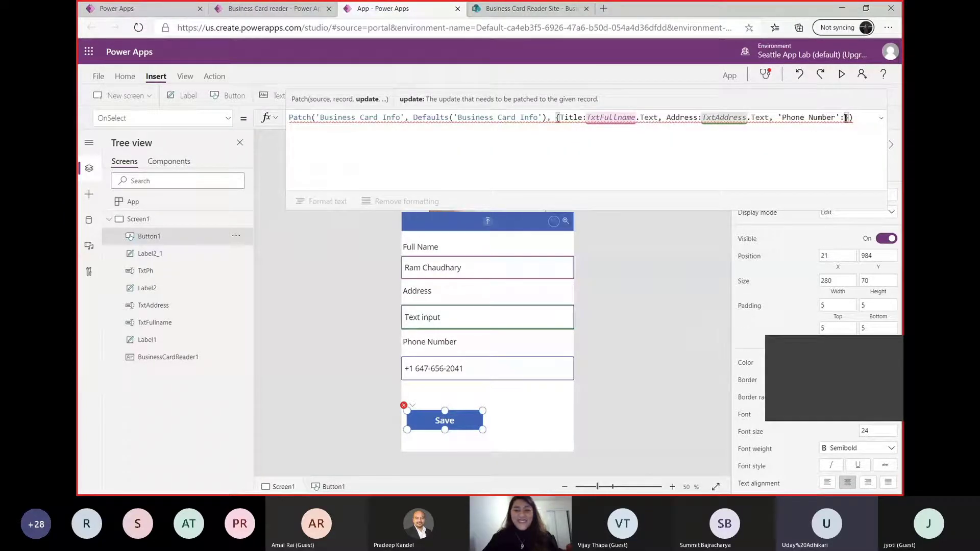
text(T)
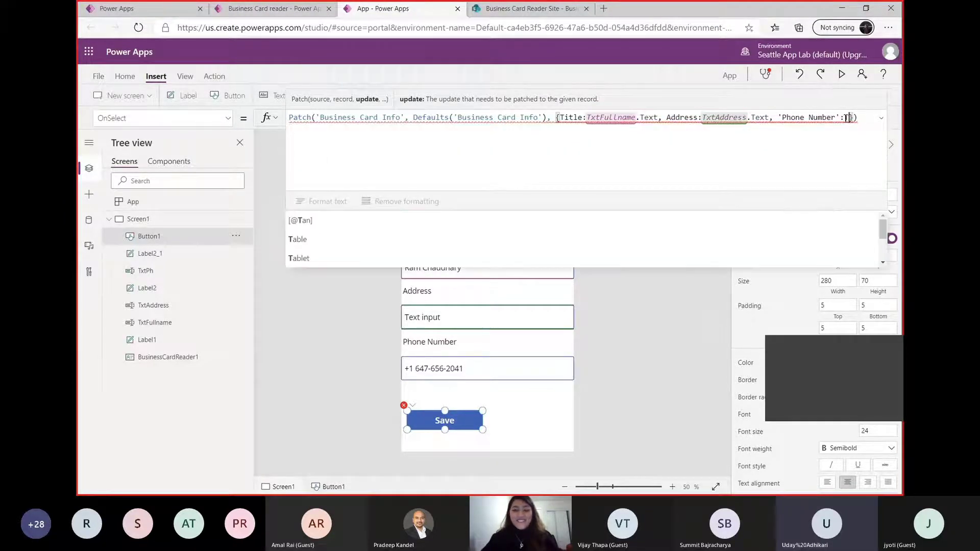
text(e)
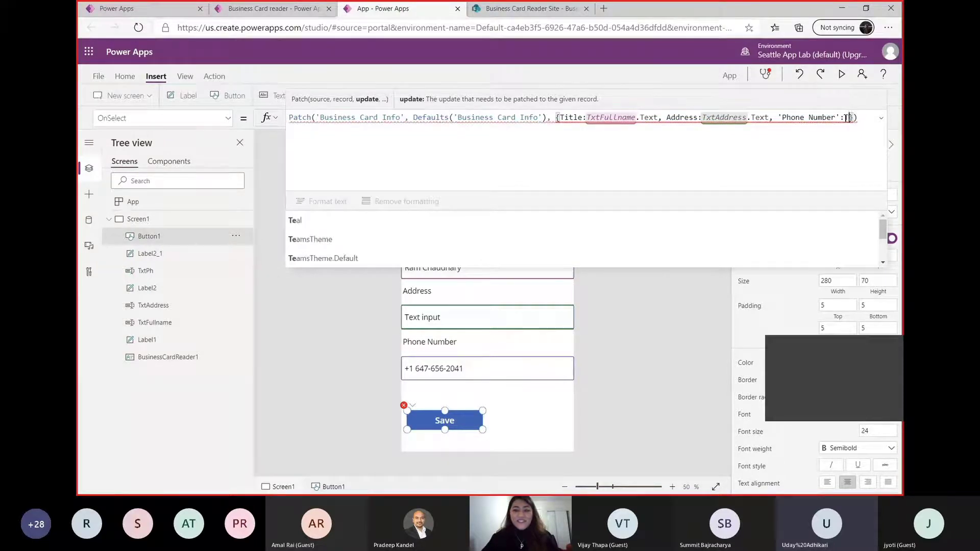
key(BackSpace)
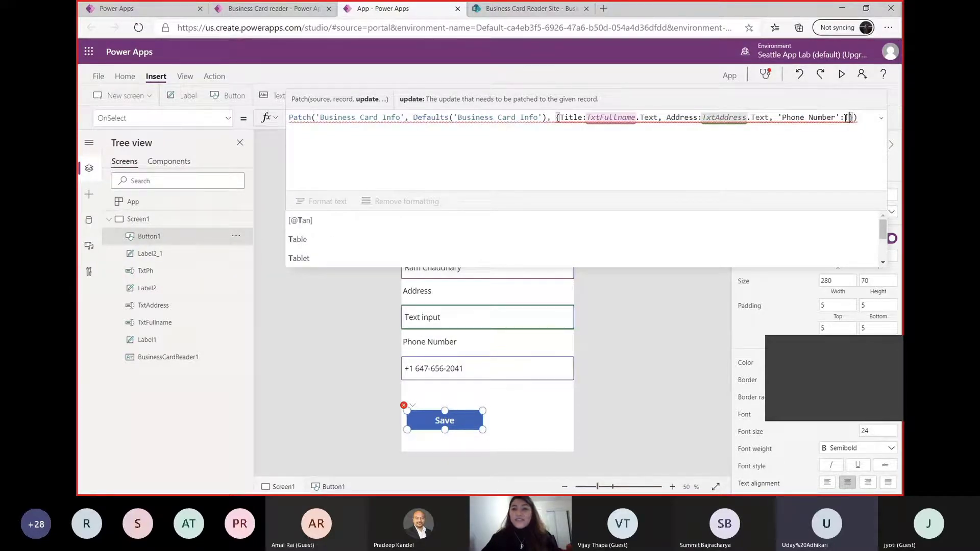
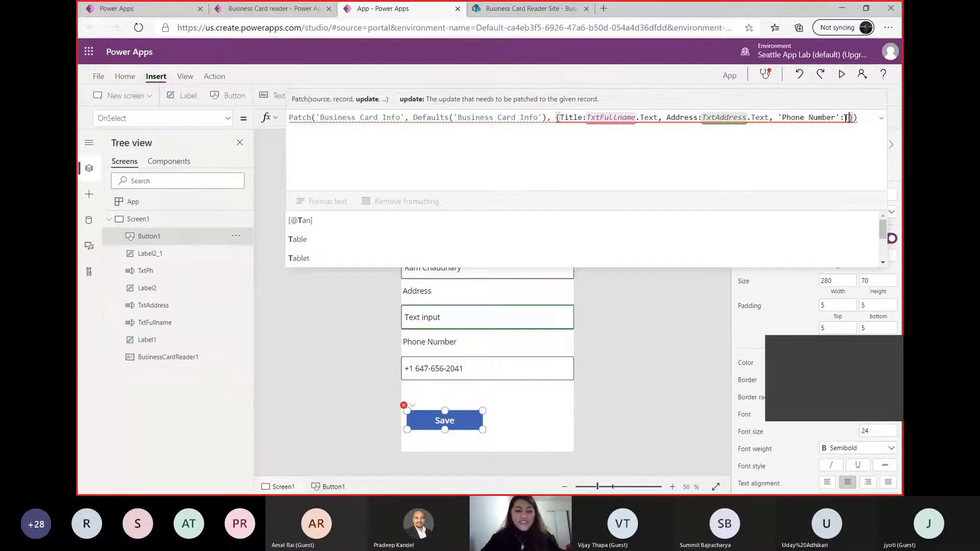
Complete the 'Phone Number' value in the Save button's Patch formula as TxtPh.Text
text(xt)
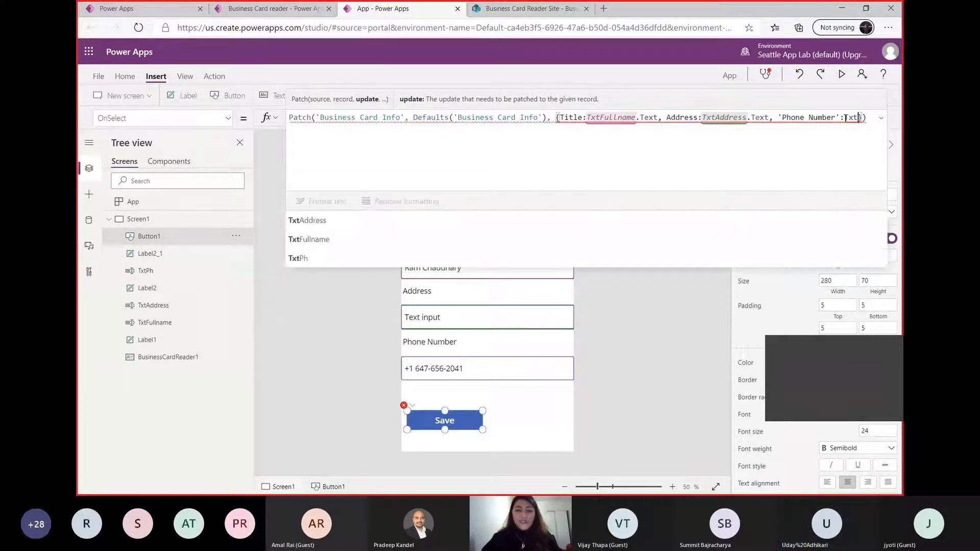
click(610, 259)
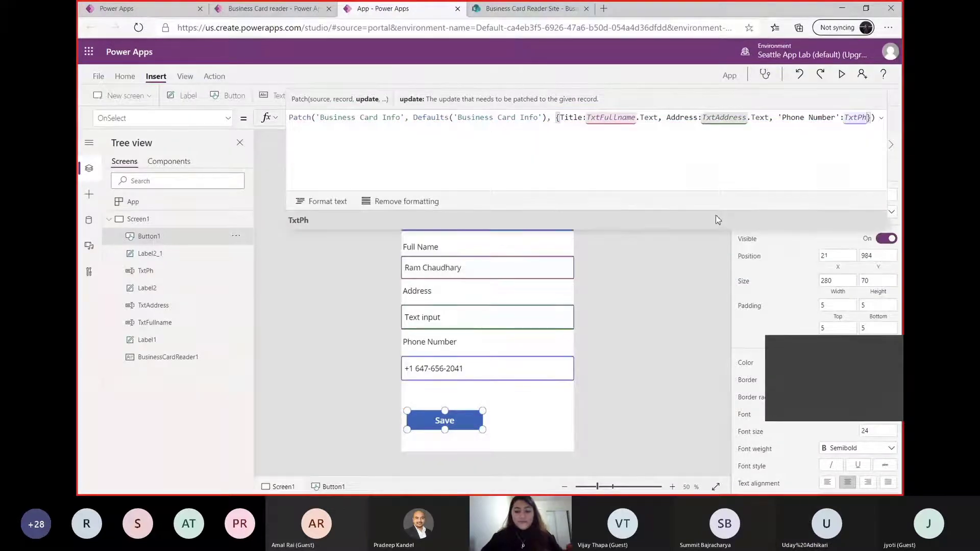
text(.text)
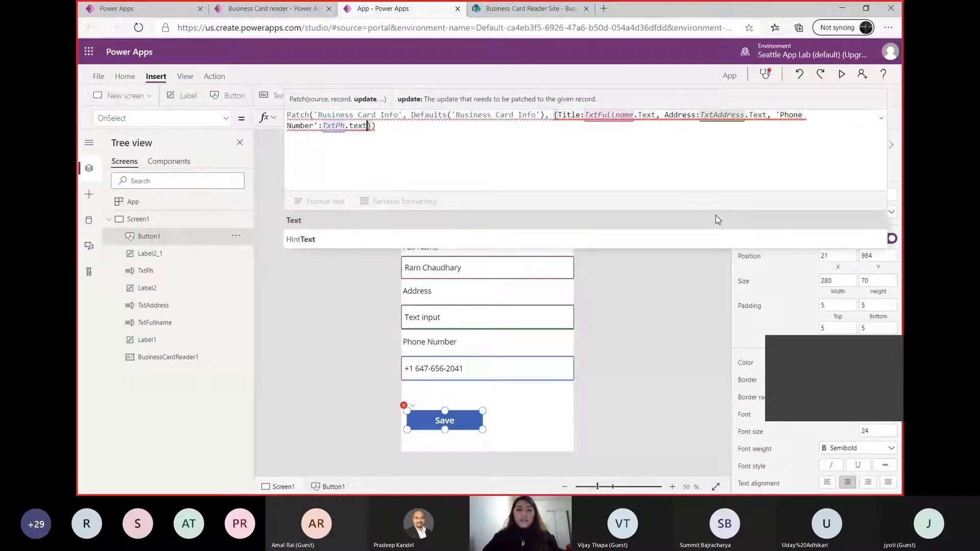
key(BackSpace)
key(BackSpace)
key(BackSpace)
key(BackSpace)
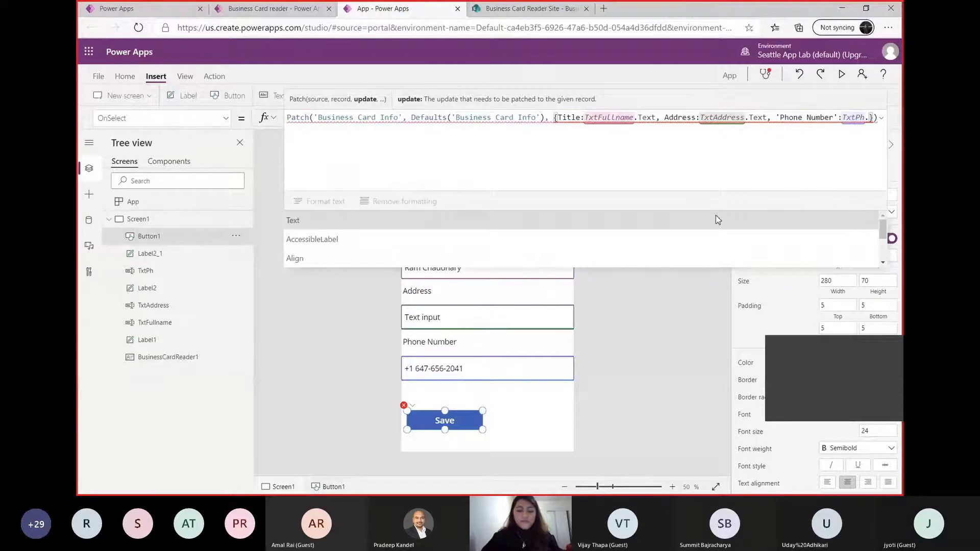
text(Text)
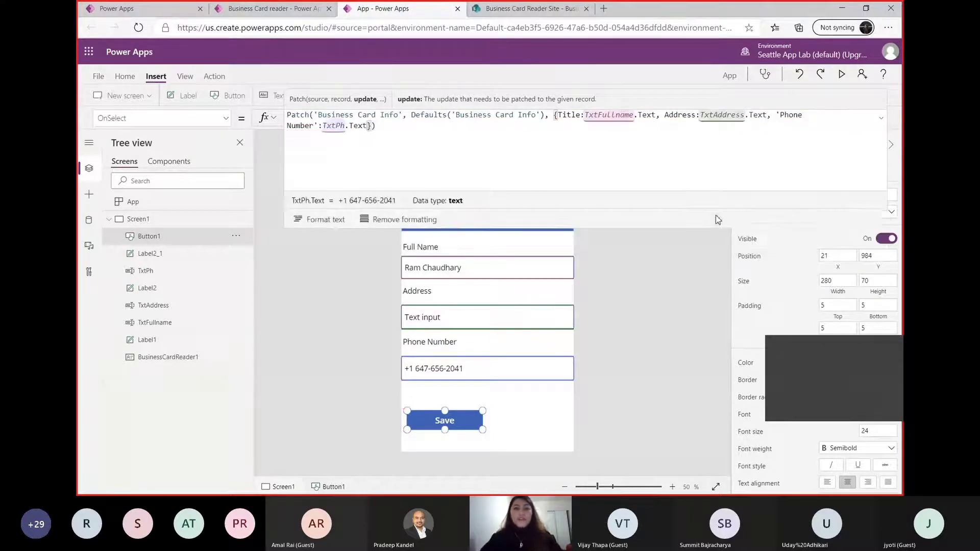
Format the Save button's Patch formula into indented lines and deselect the button
click(325, 223)
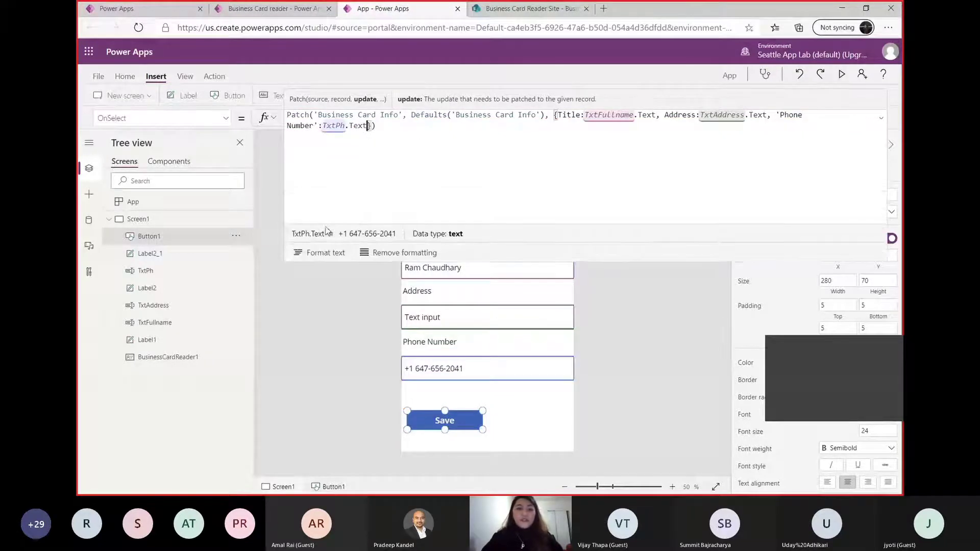
click(324, 259)
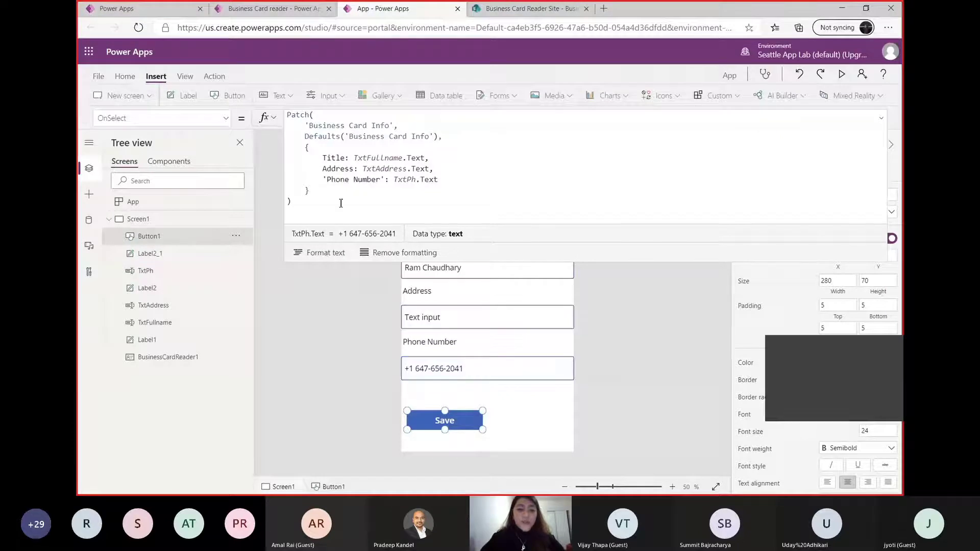
click(531, 401)
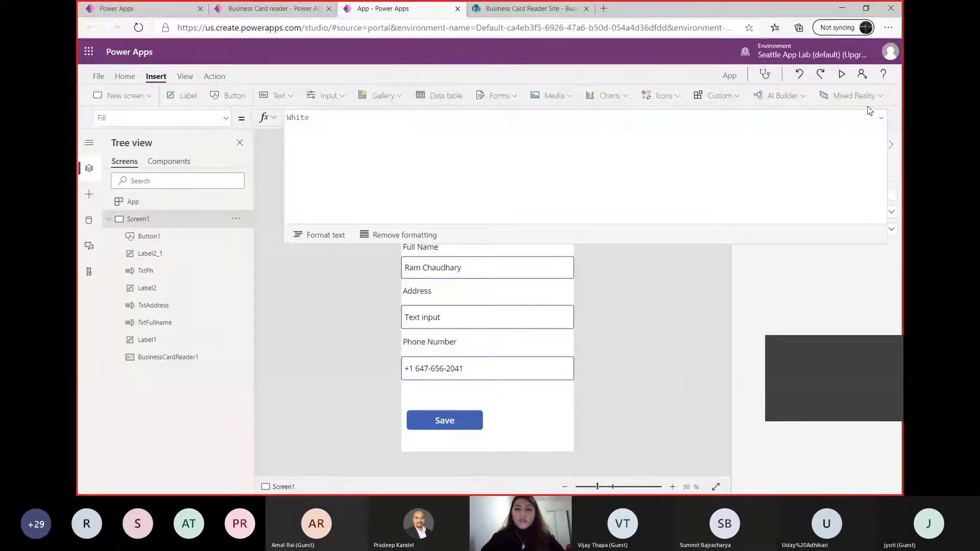
Preview the app and load the Businesscard image from the Desktop into the business card reader
click(842, 74)
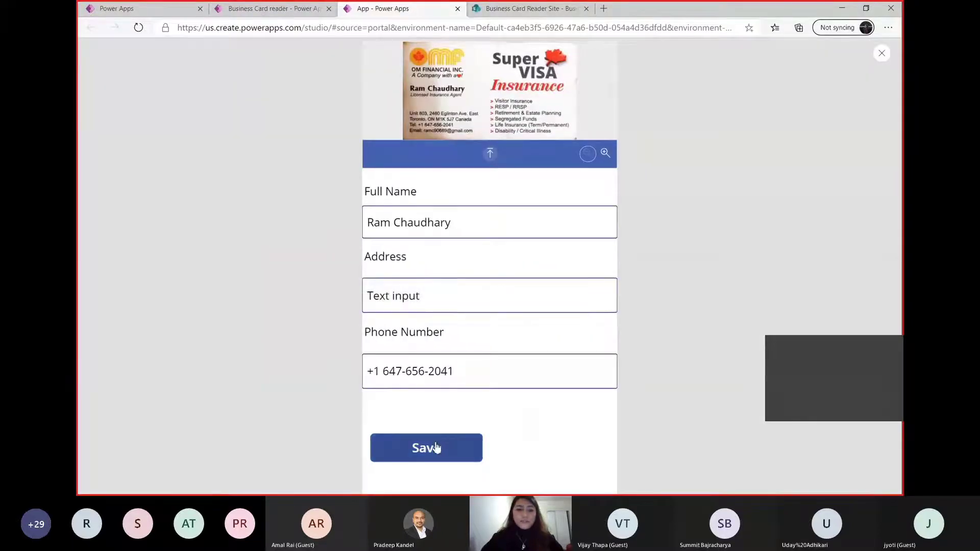
click(490, 153)
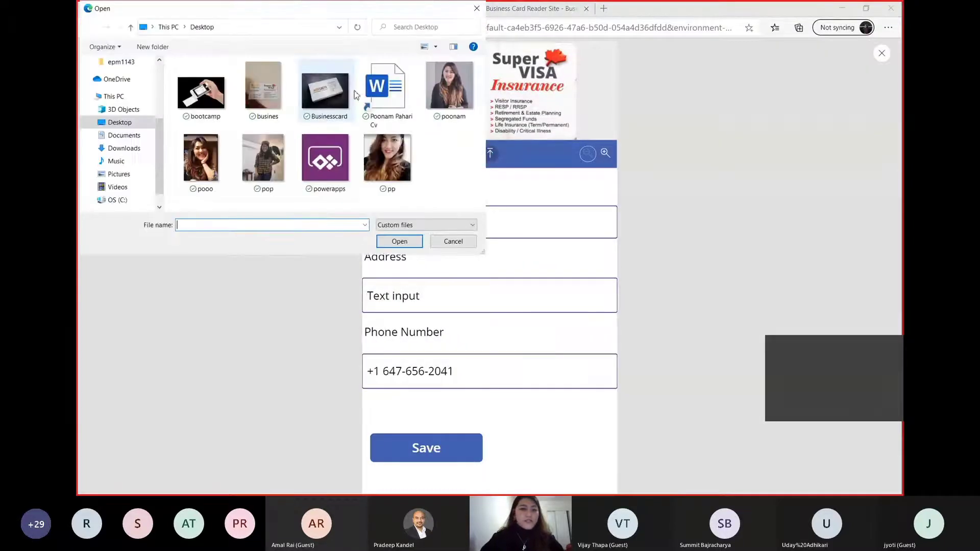
click(326, 91)
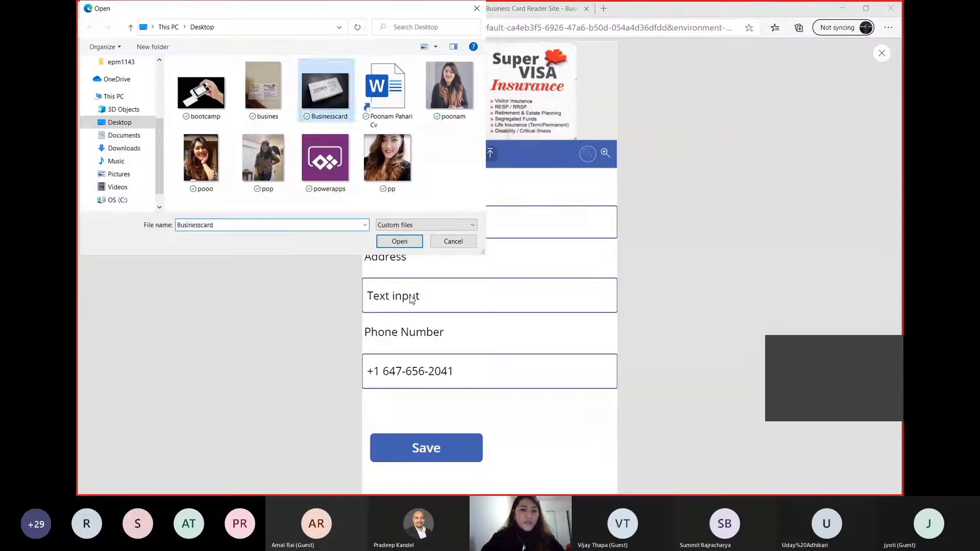
click(412, 245)
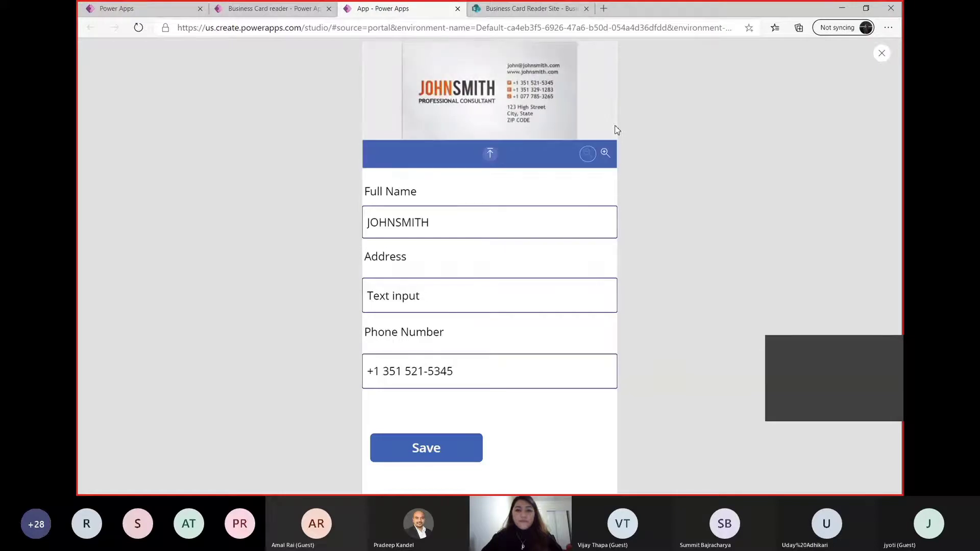
Replace the Address placeholder with the street address printed on the card and save the contact record
double_click(449, 296)
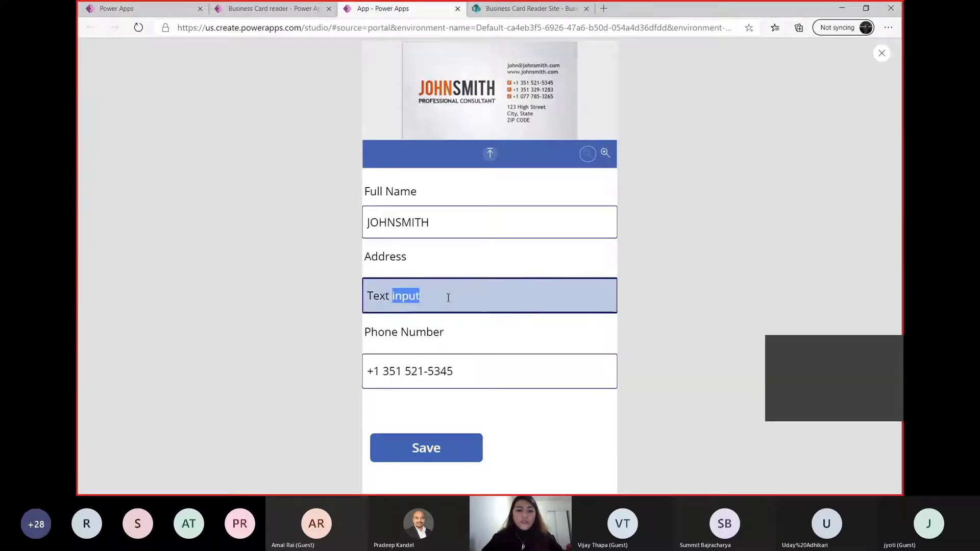
key(BackSpace)
key(BackSpace)
key(BackSpace)
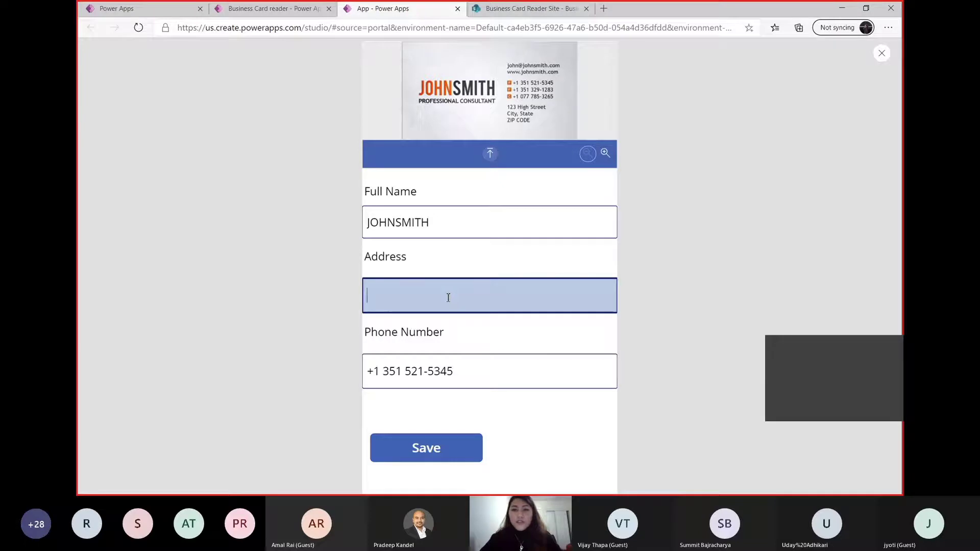
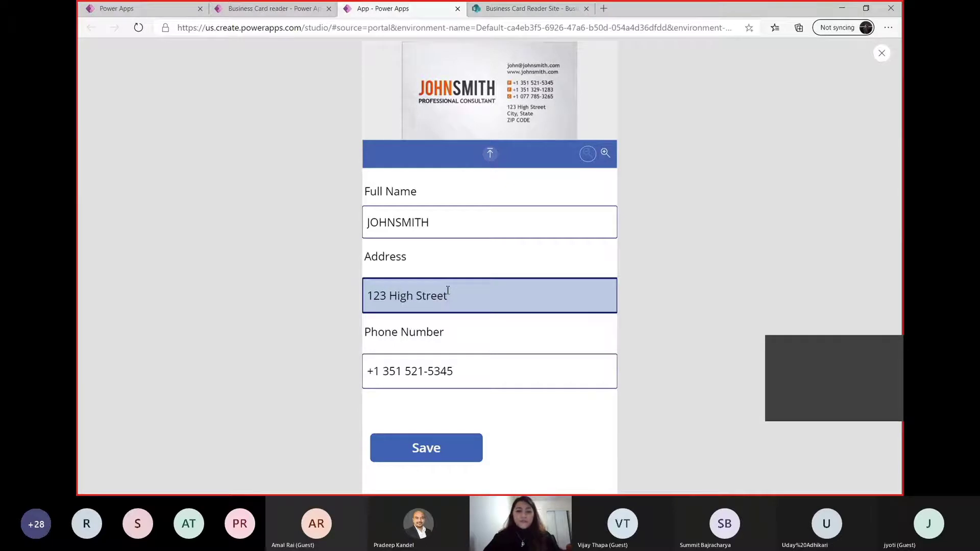
click(416, 448)
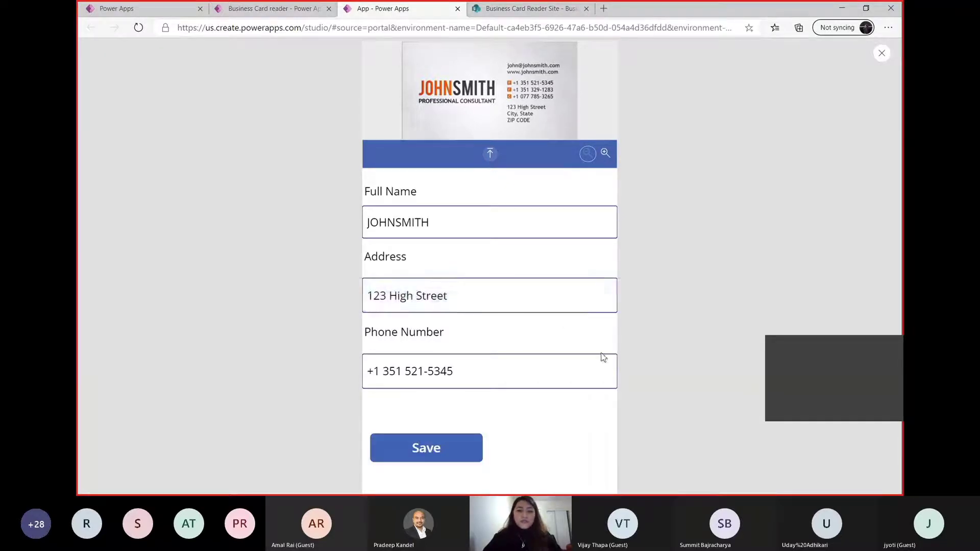
Check the saved record in the refreshed Business Card Info list in SharePoint, then return to Power Apps and exit the preview
click(577, 6)
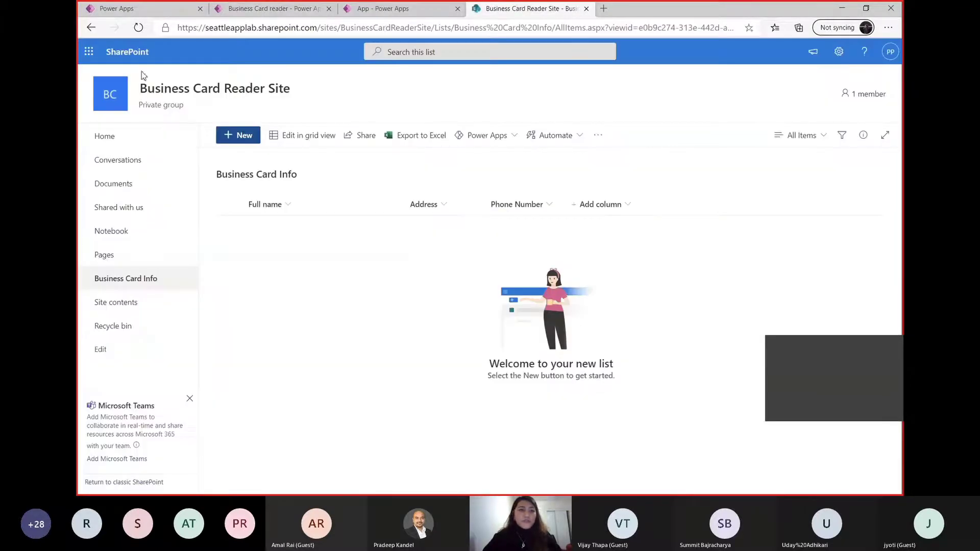
click(138, 27)
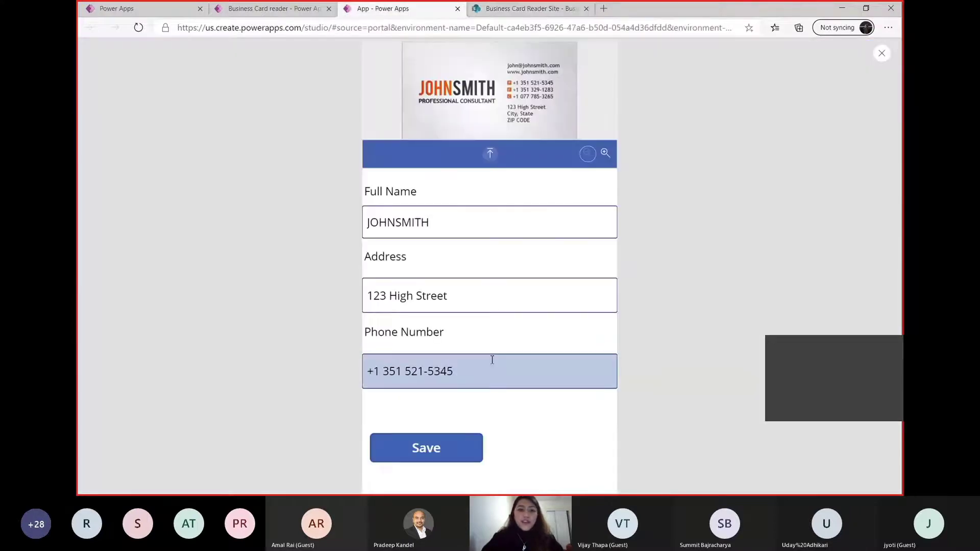
click(382, 7)
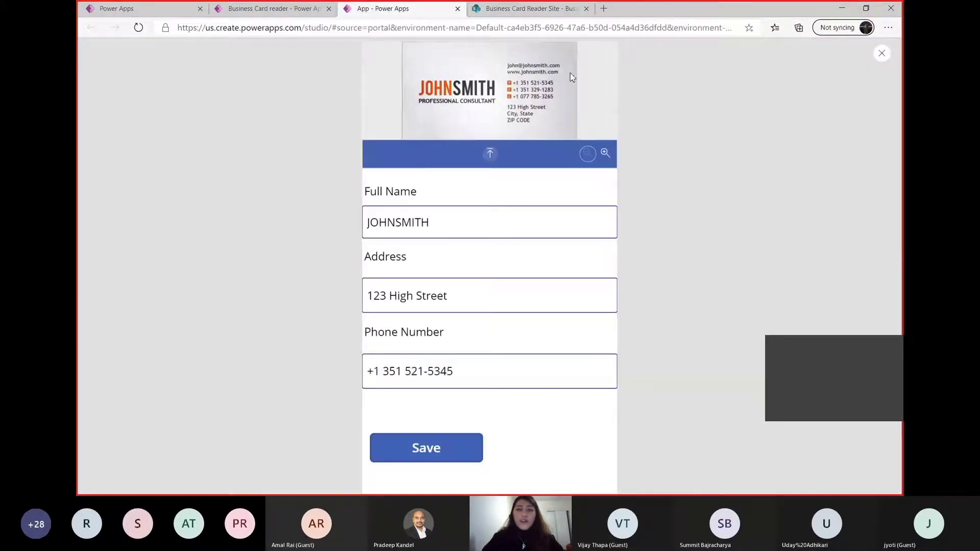
click(882, 54)
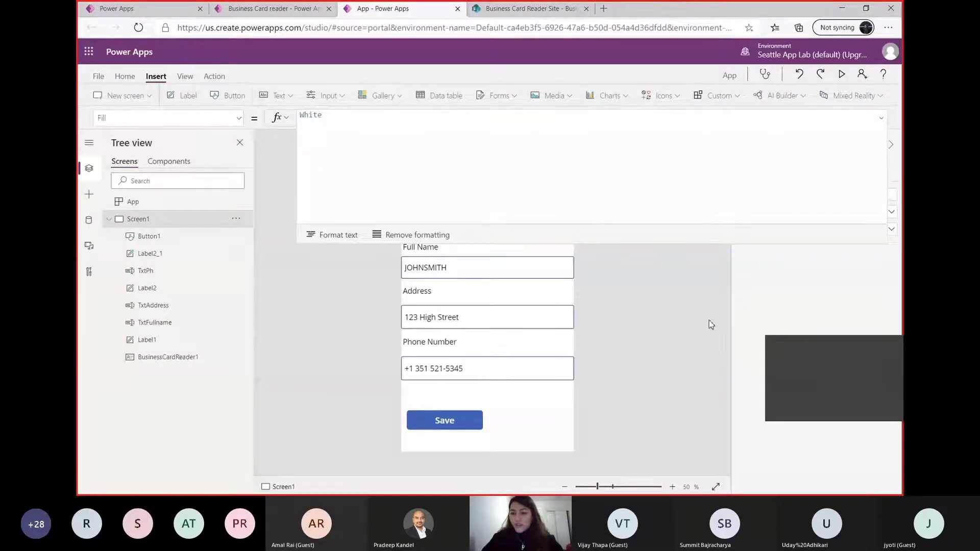
click(882, 118)
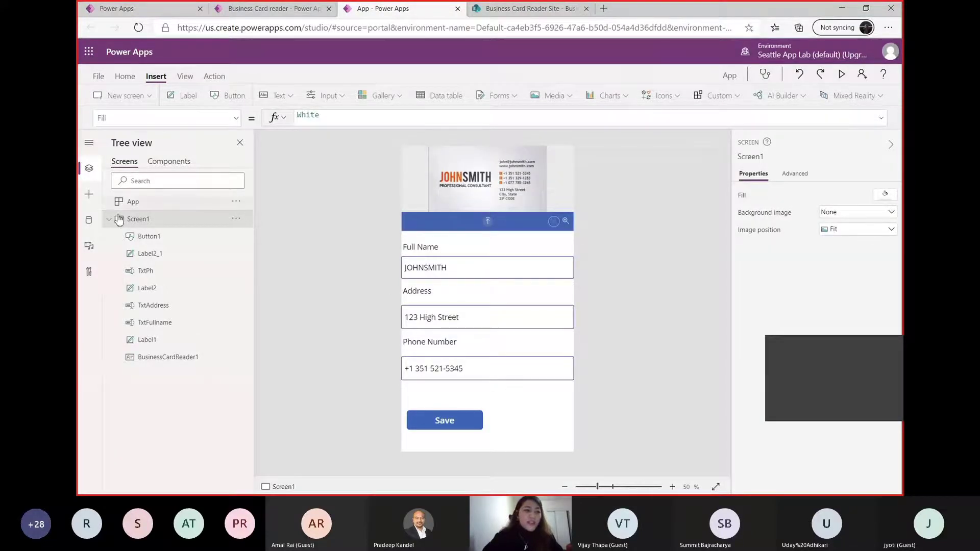
Add a blank screen and a screen based on the Form template to the app
click(150, 97)
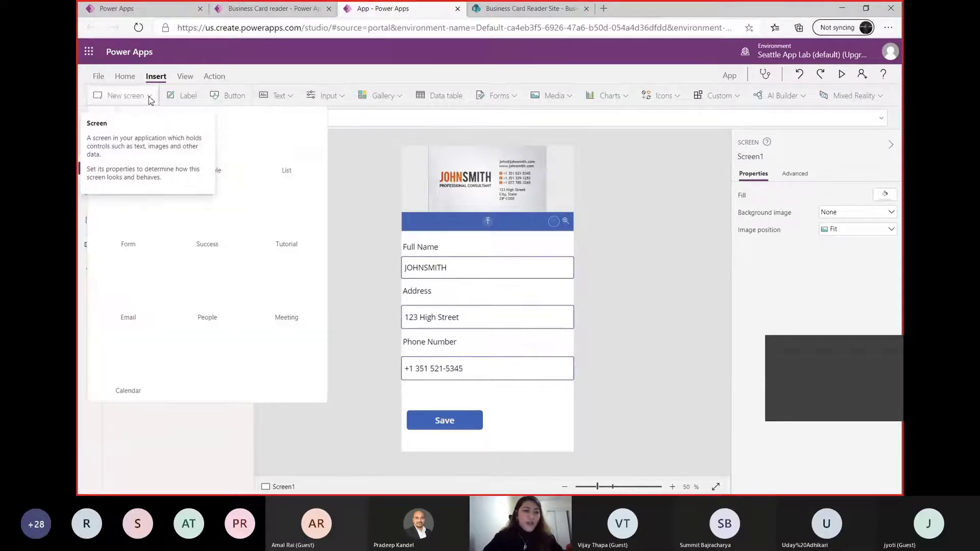
key(Escape)
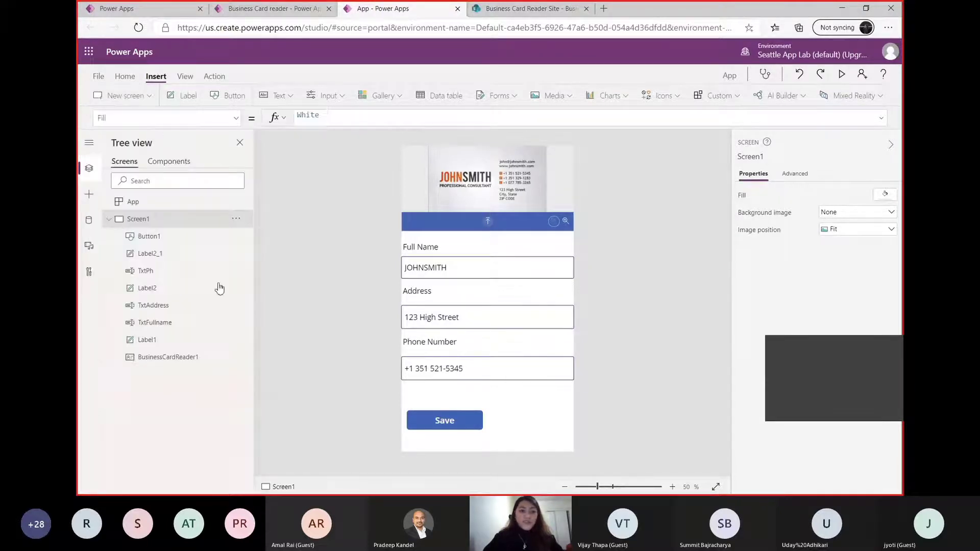
click(152, 99)
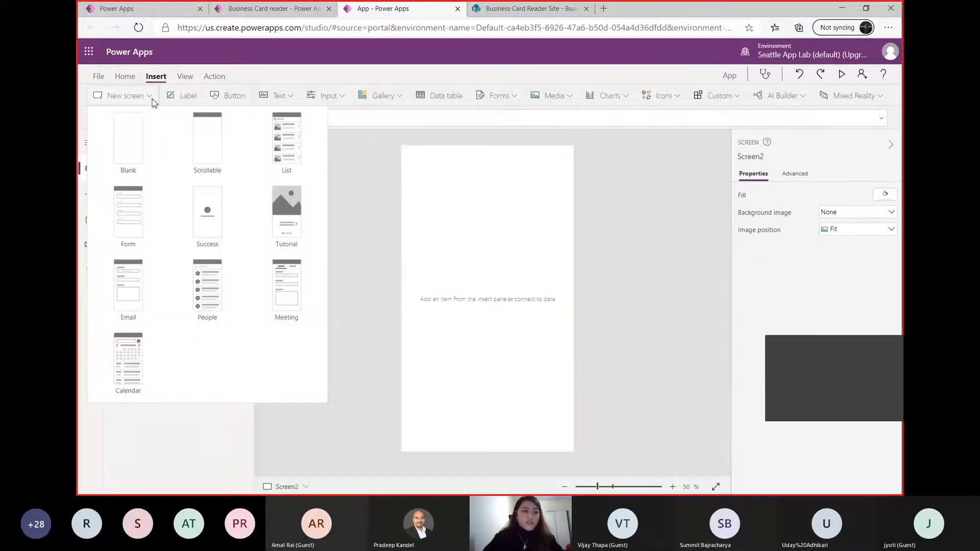
click(132, 222)
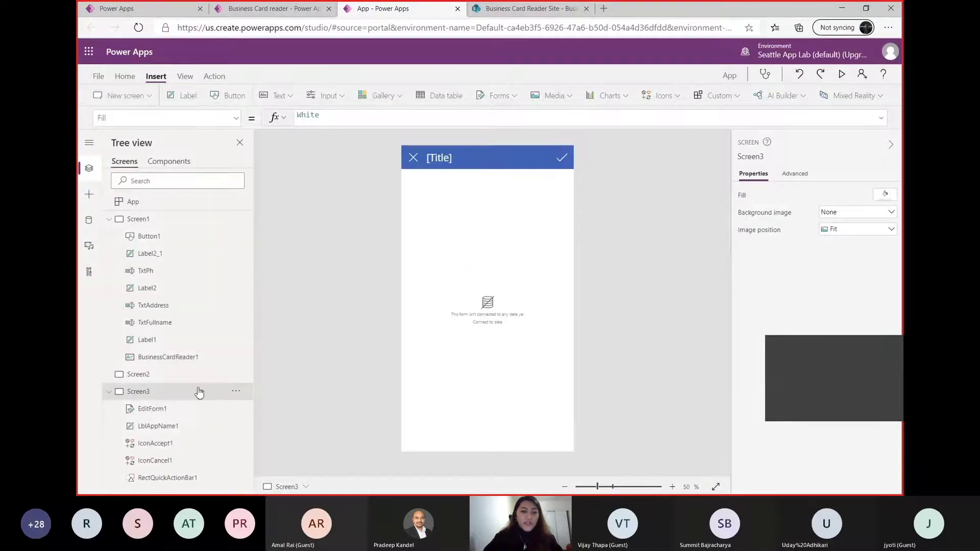
Connect the edit form on the new Form screen to the Business Card Info data source
click(493, 324)
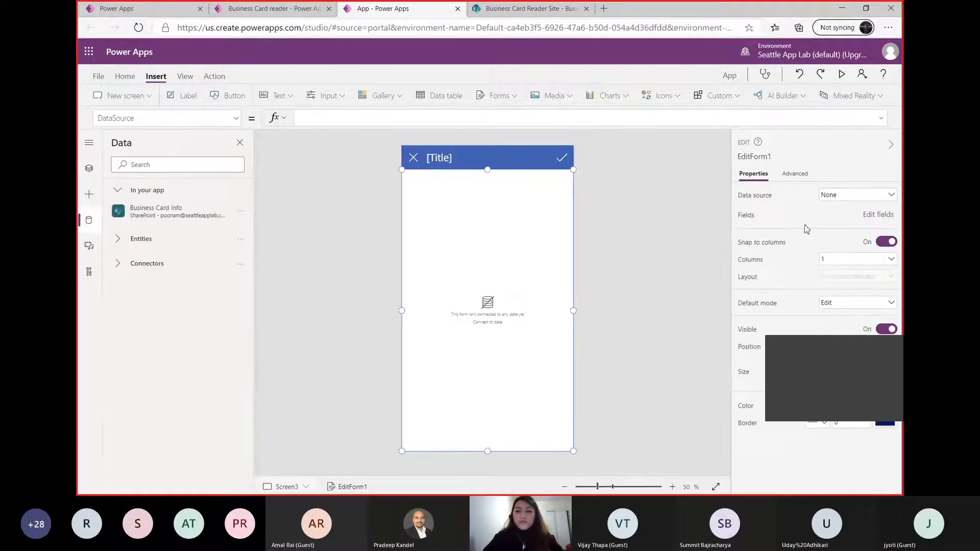
click(893, 197)
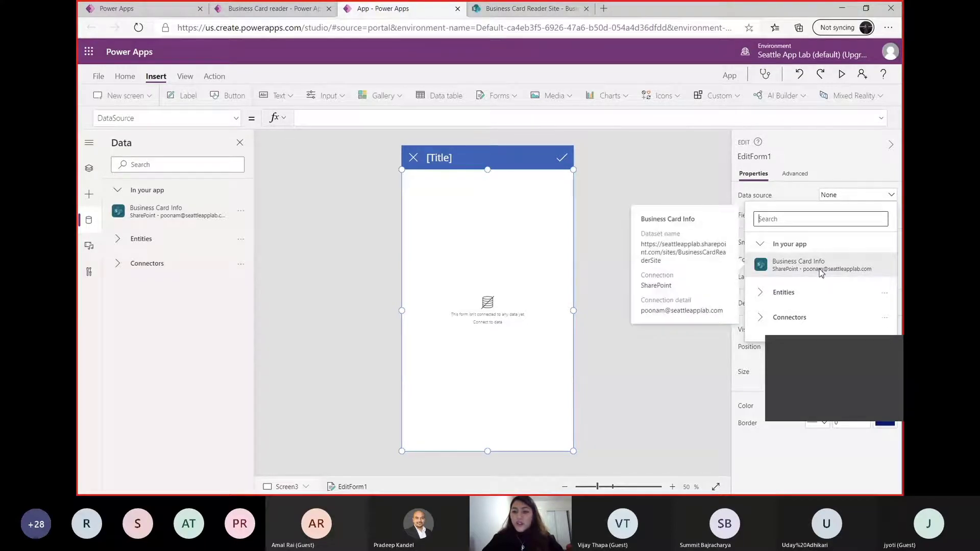
click(795, 266)
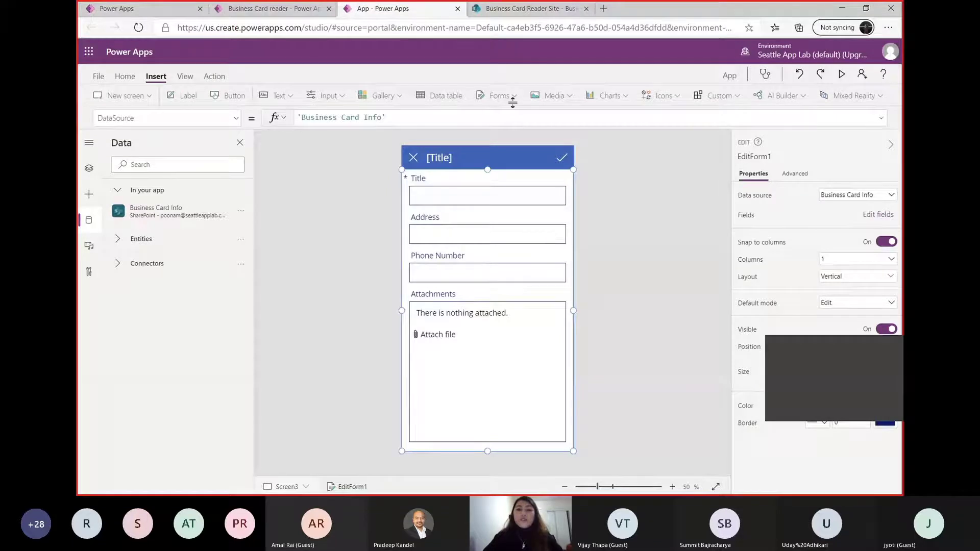
Compare the SharePoint list's columns with the form's fields in Power Apps, examining the Title and Attachments cards
click(537, 7)
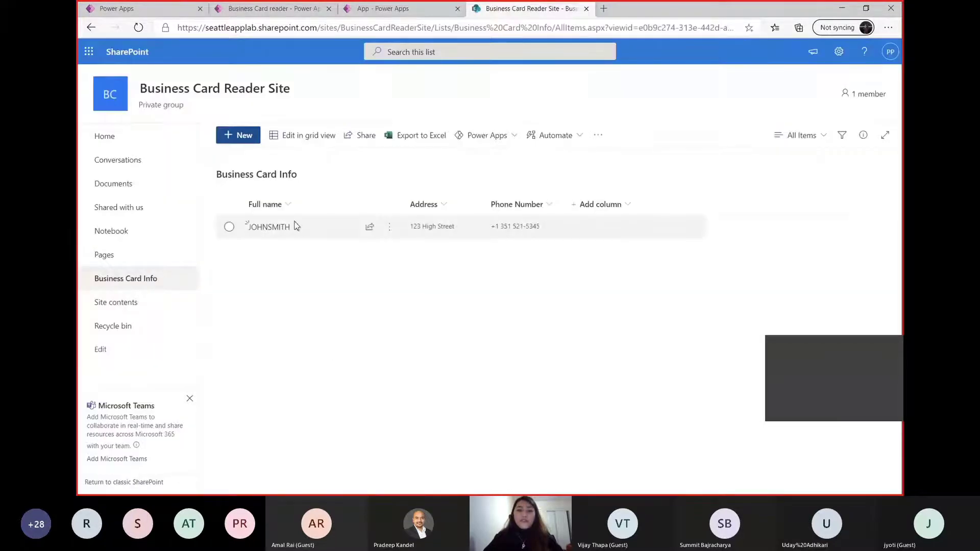
click(403, 8)
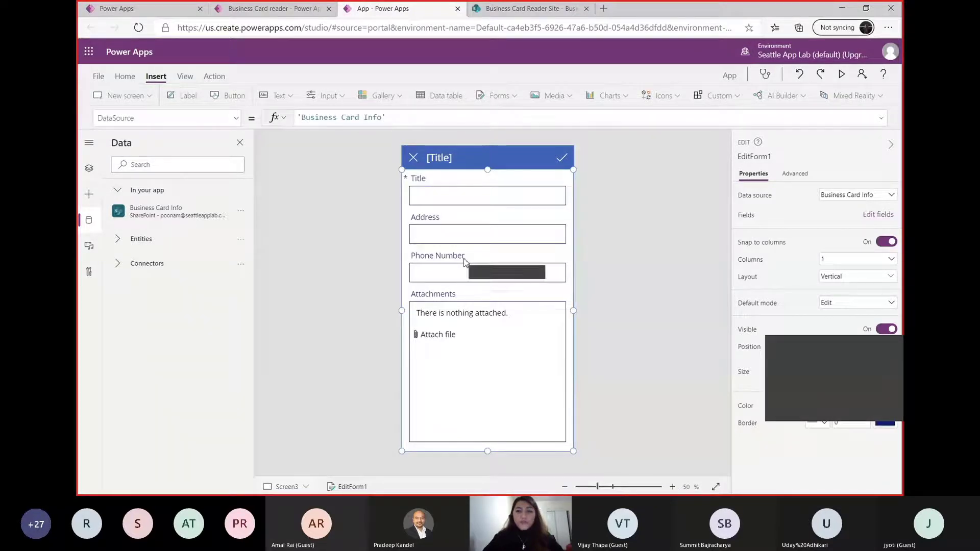
click(470, 170)
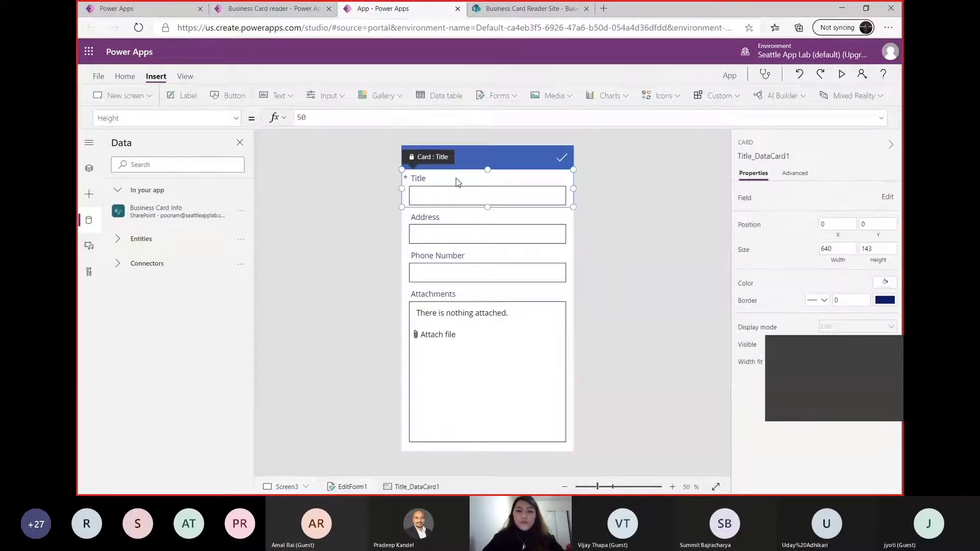
click(466, 196)
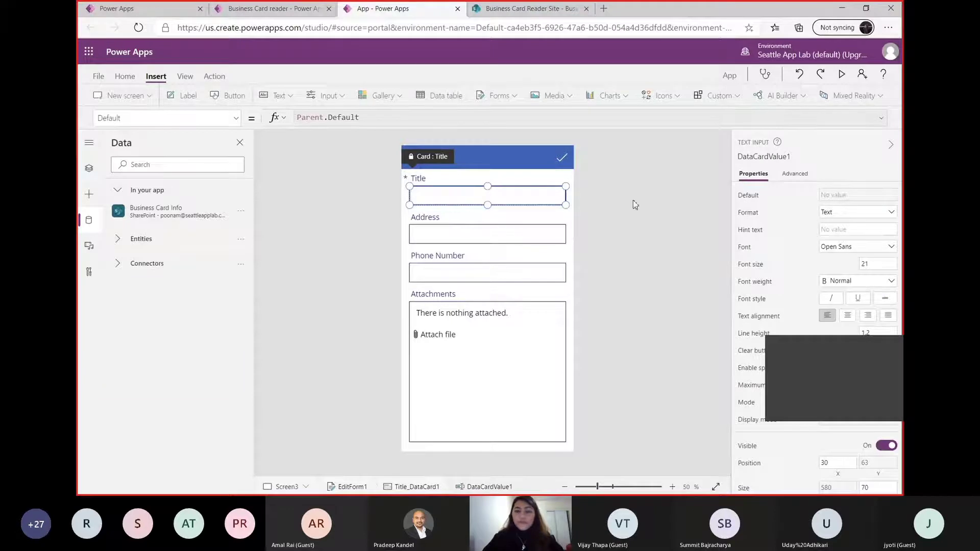
click(509, 332)
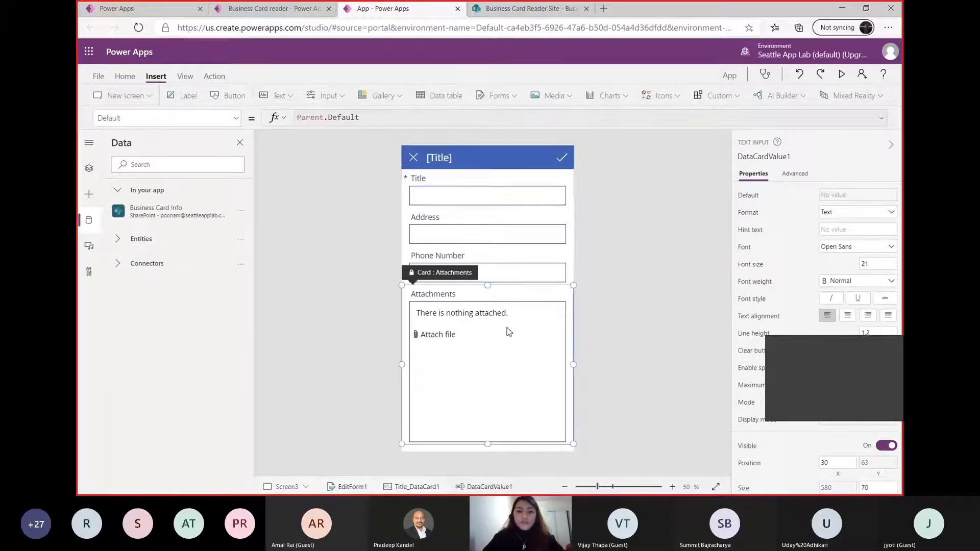
Delete the Attachments card from the form and place an AI Builder business card reader below the Phone Number field
key(Delete)
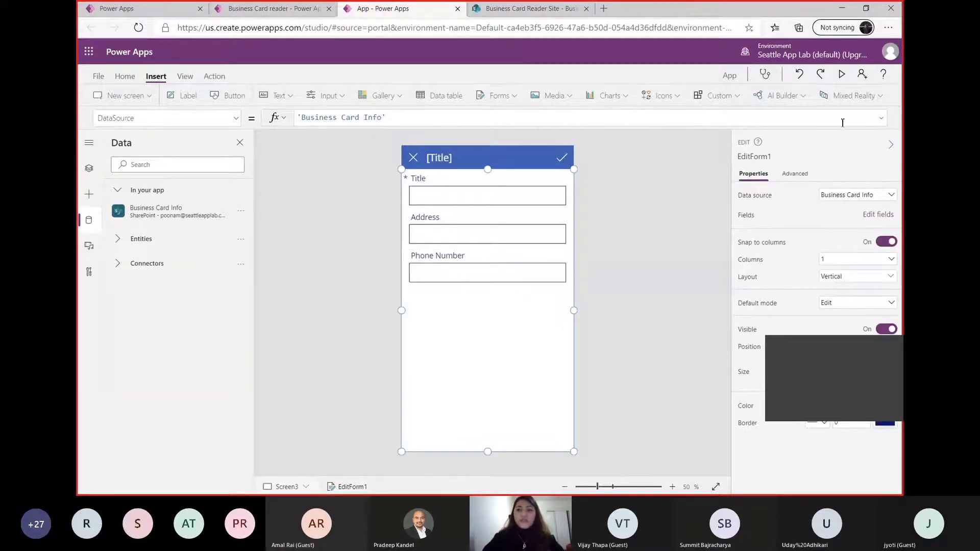
click(804, 96)
click(789, 116)
drag(453, 183, 441, 351)
drag(498, 393, 606, 411)
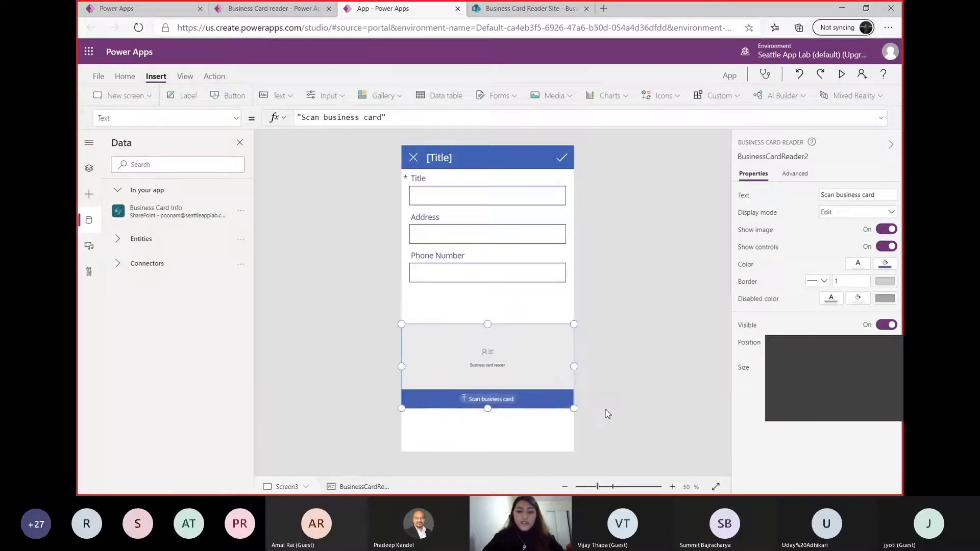
Unlock the form's Title card so that its advanced properties can be changed
click(500, 199)
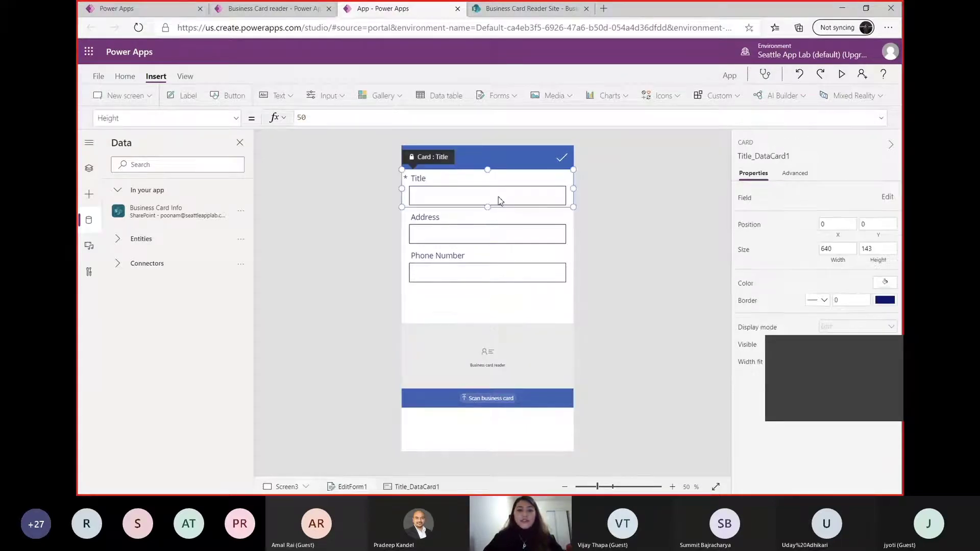
click(795, 173)
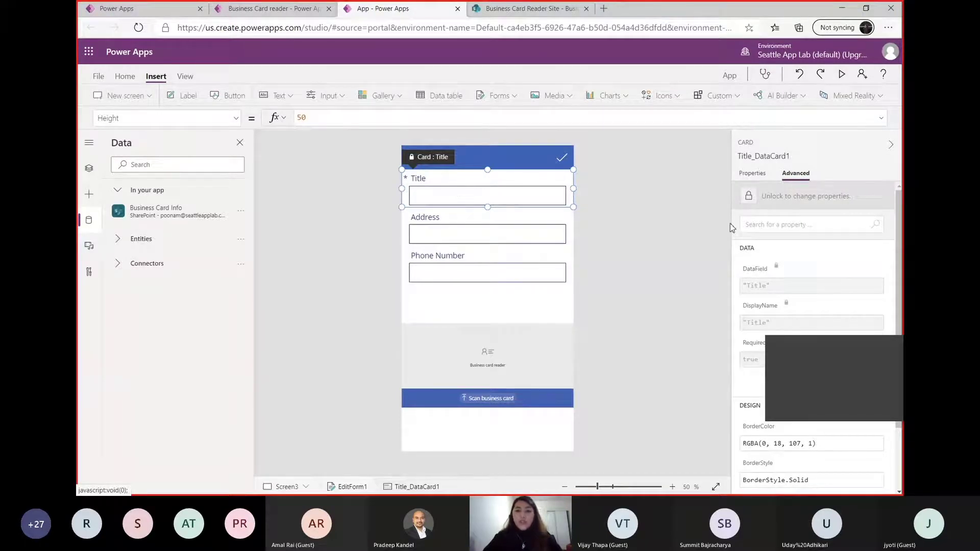
click(750, 201)
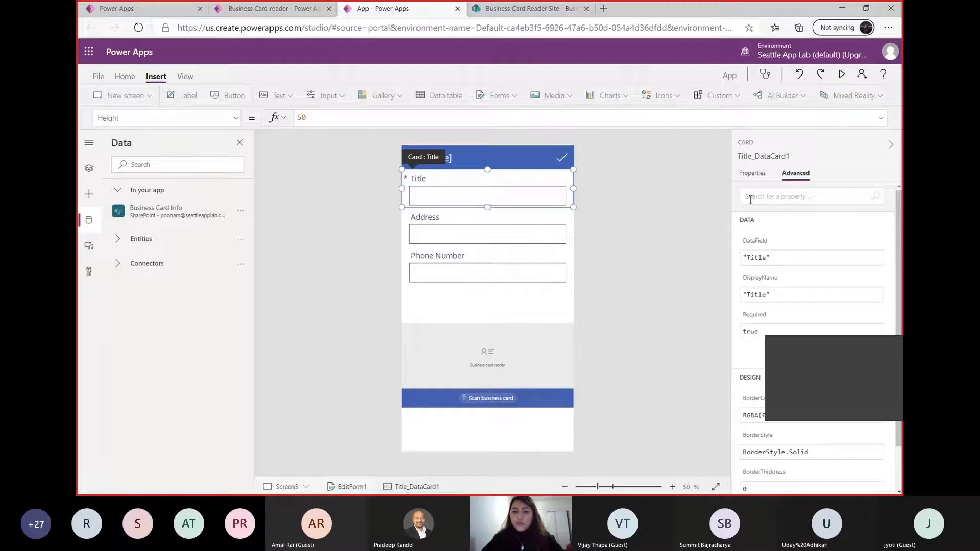
Try to point the Title text input's Default formula at the new business card reader, checking the reader's name in the screen's control tree
click(556, 191)
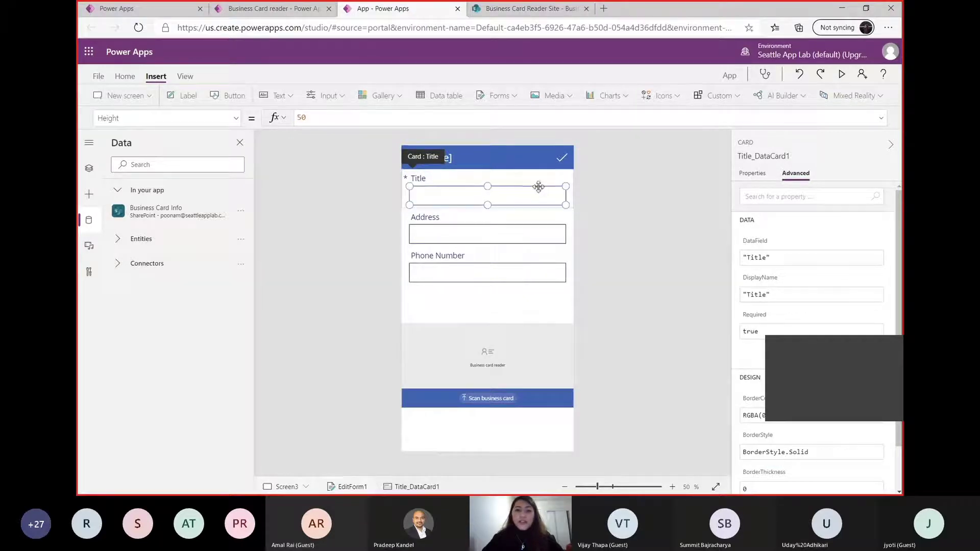
triple_click(360, 118)
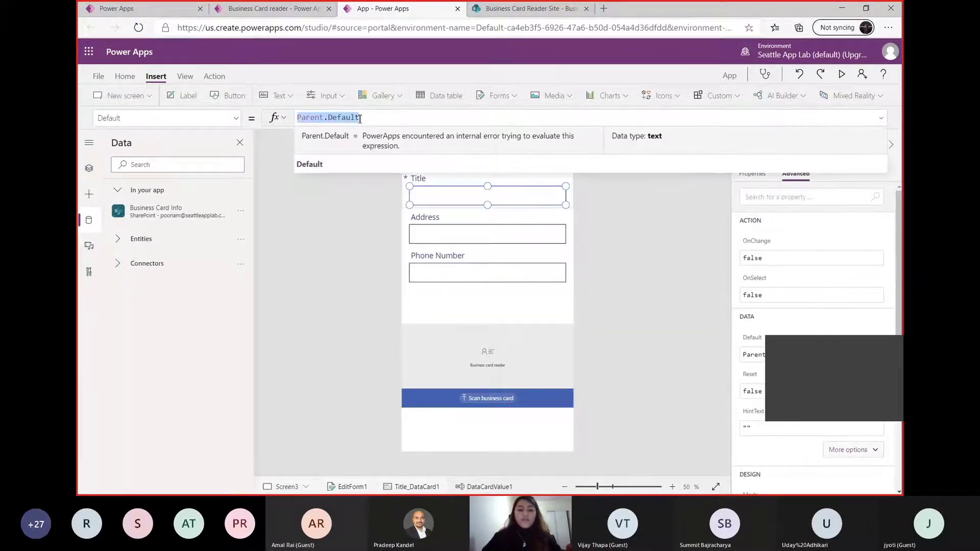
text(bu)
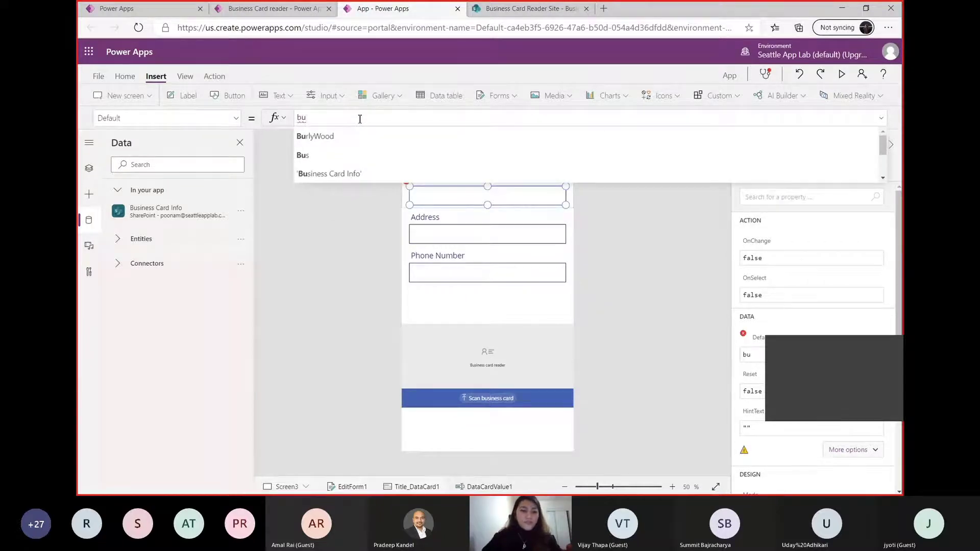
click(448, 351)
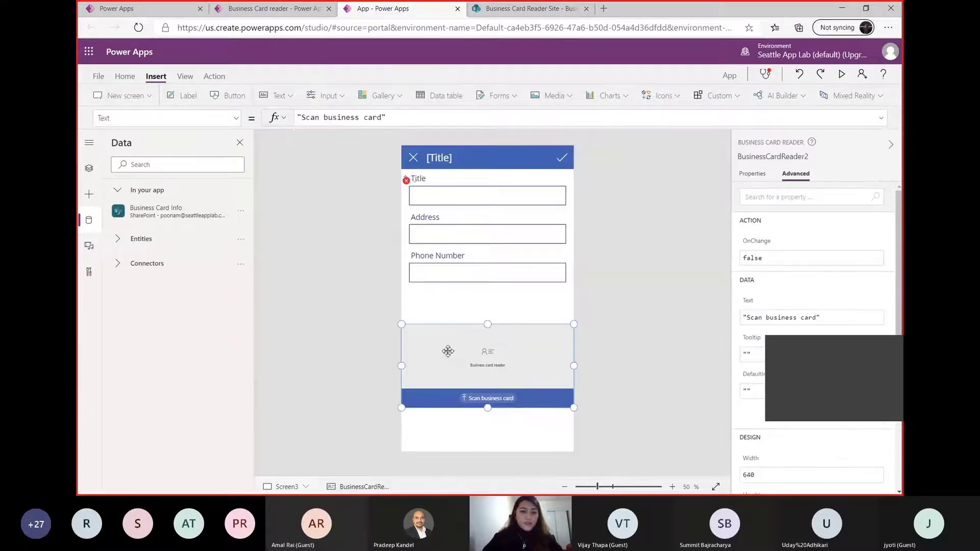
click(89, 168)
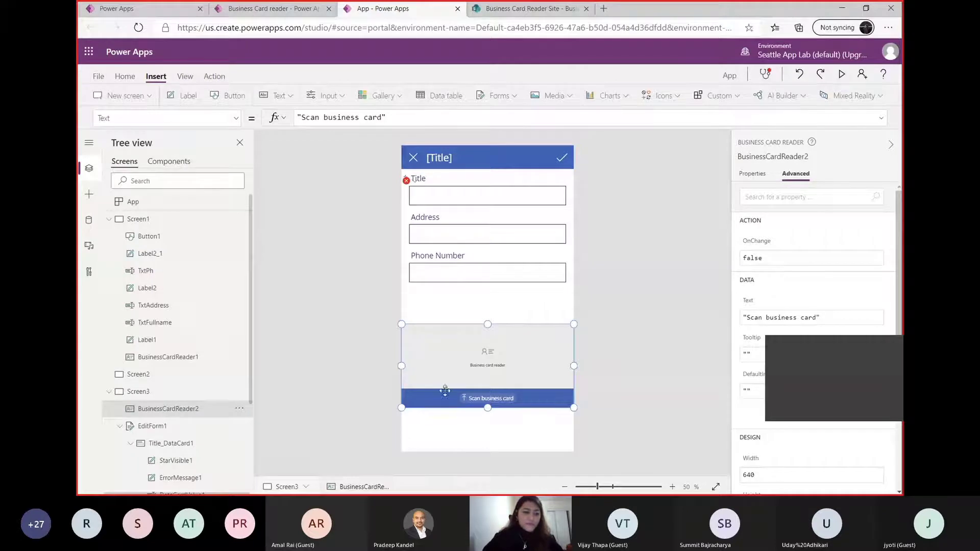
Try to set the Title card's Height formula to BusinessCardReader2.FullName
click(435, 198)
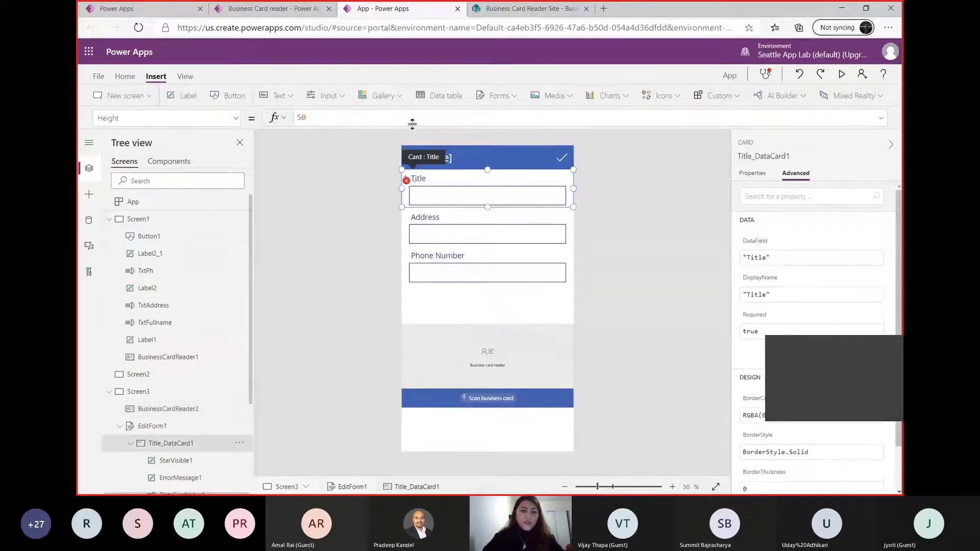
click(411, 121)
key(ctrl+a)
text(busines)
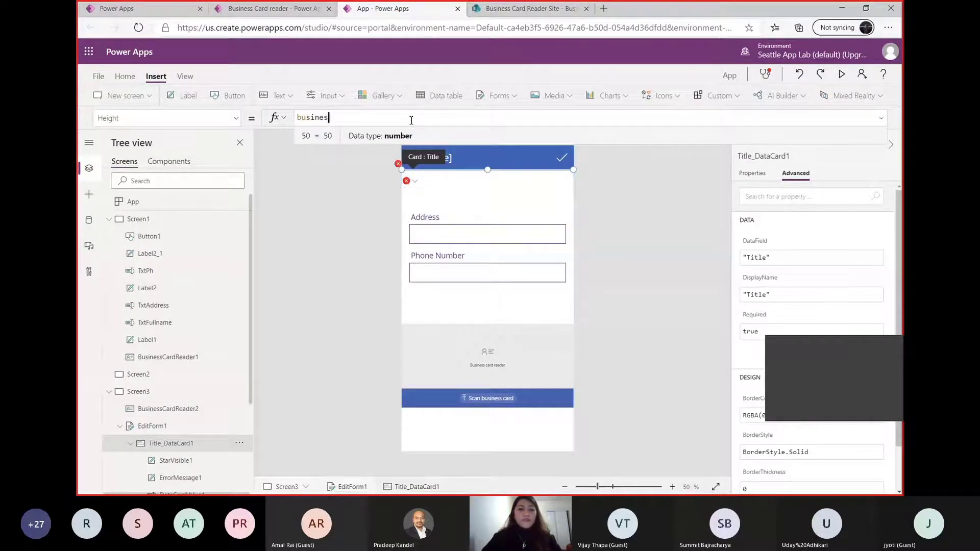
text(s)
key(Down)
key(Down)
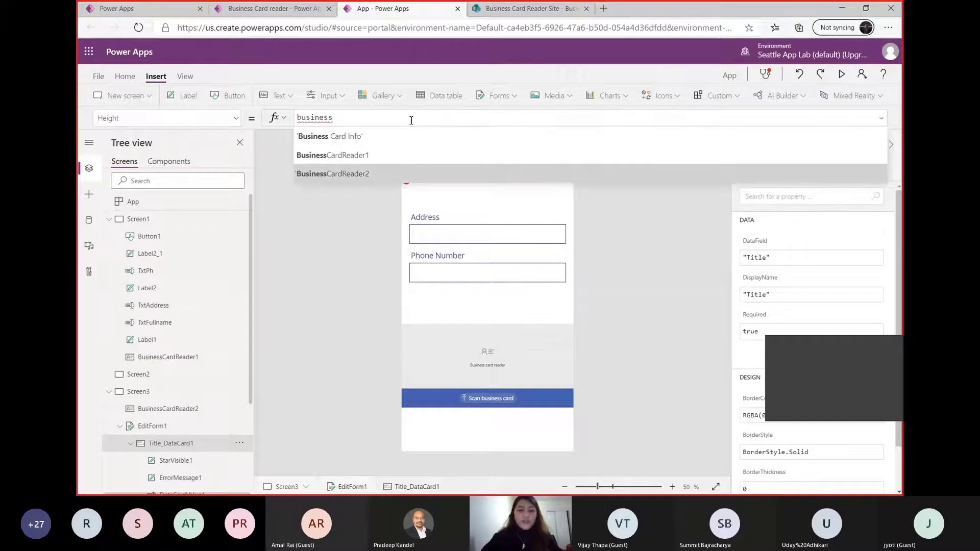
key(Tab)
text(.)
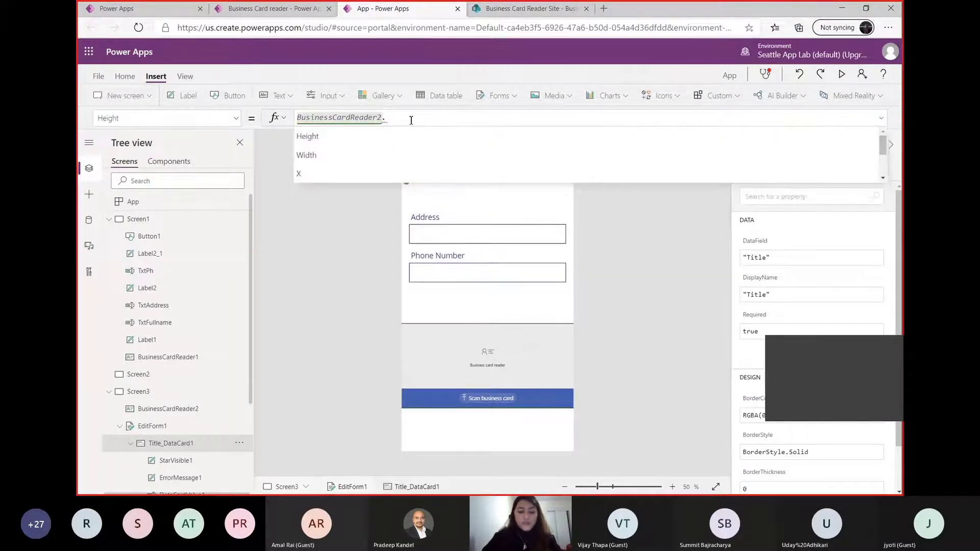
text(full)
click(364, 155)
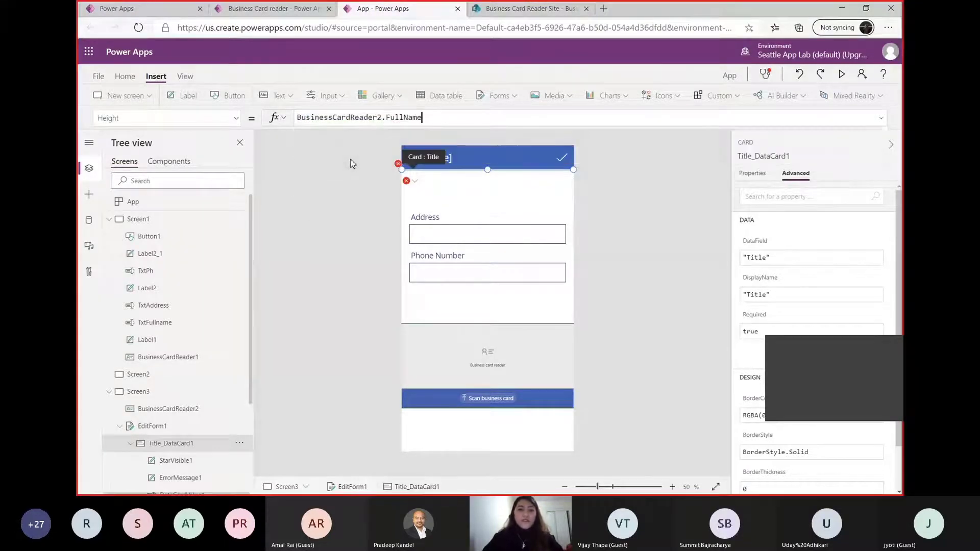
click(591, 238)
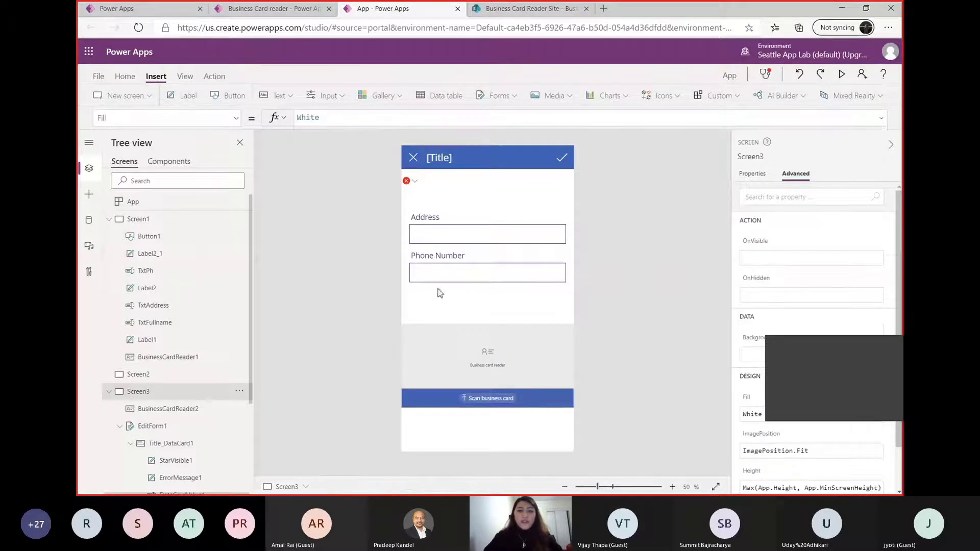
Reopen the Title card's faulty Height formula from its error marker and undo the formula edits
click(414, 181)
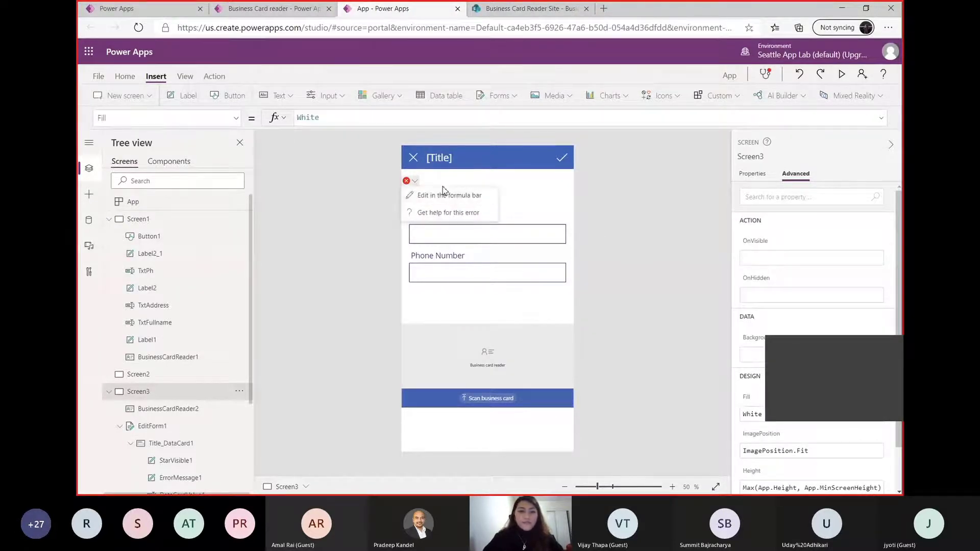
click(463, 194)
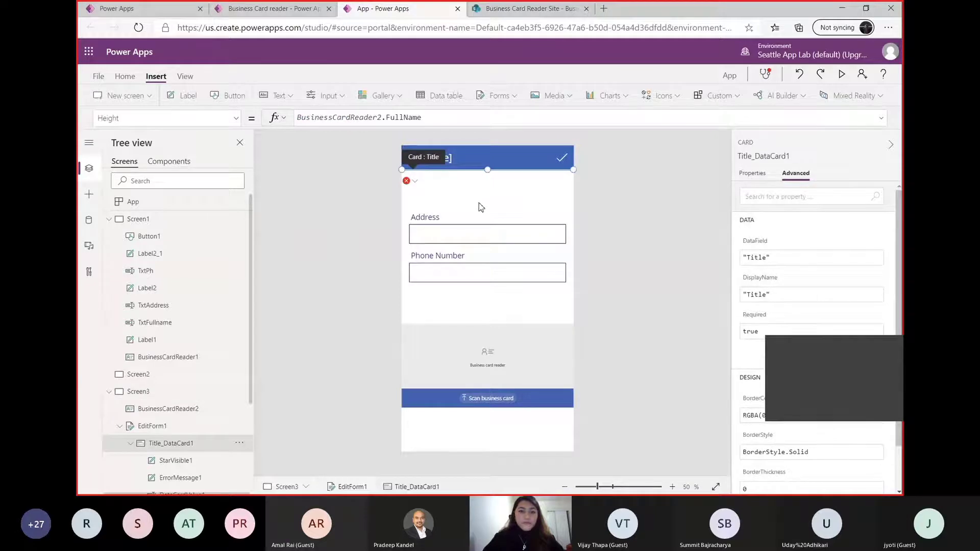
click(440, 119)
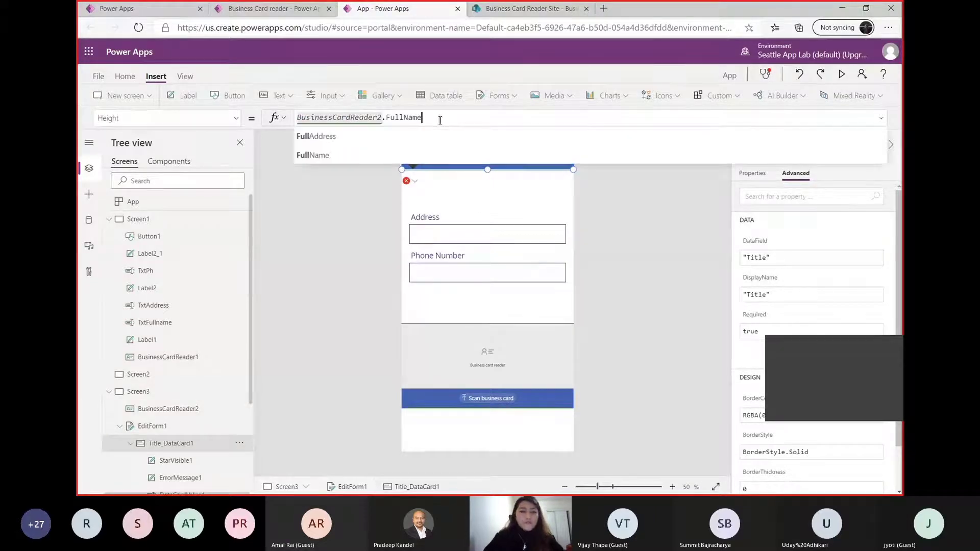
click(799, 75)
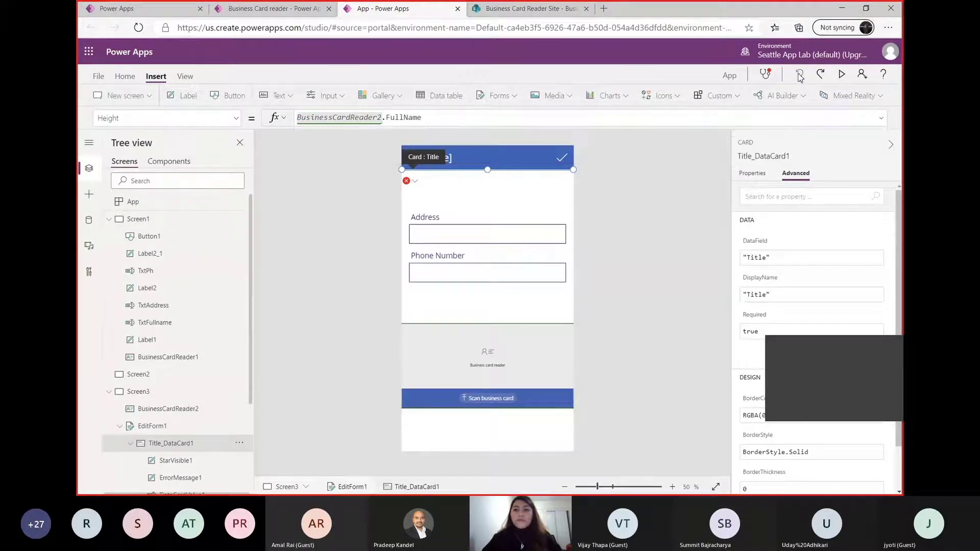
Examine the Title, Address and Phone Number cards on the form and their advanced properties
click(480, 196)
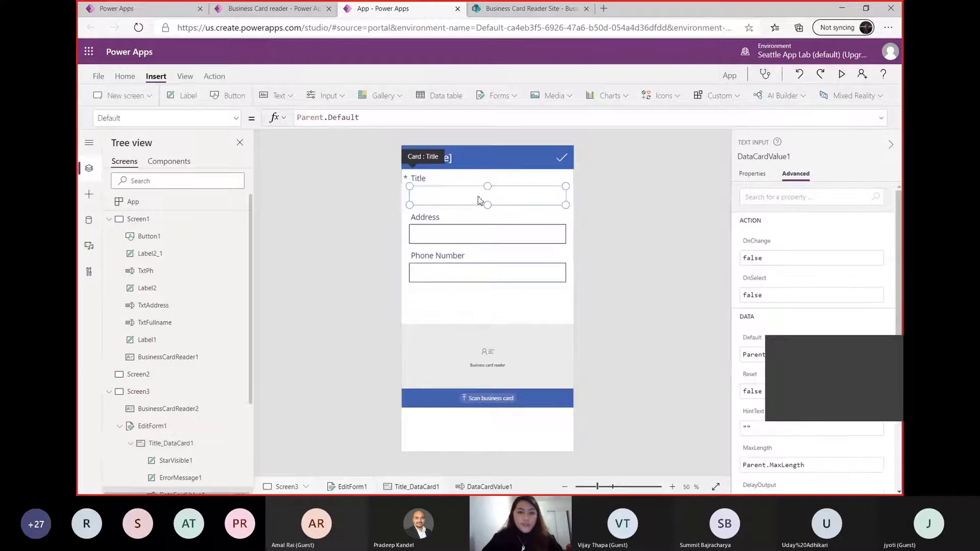
click(478, 196)
click(621, 223)
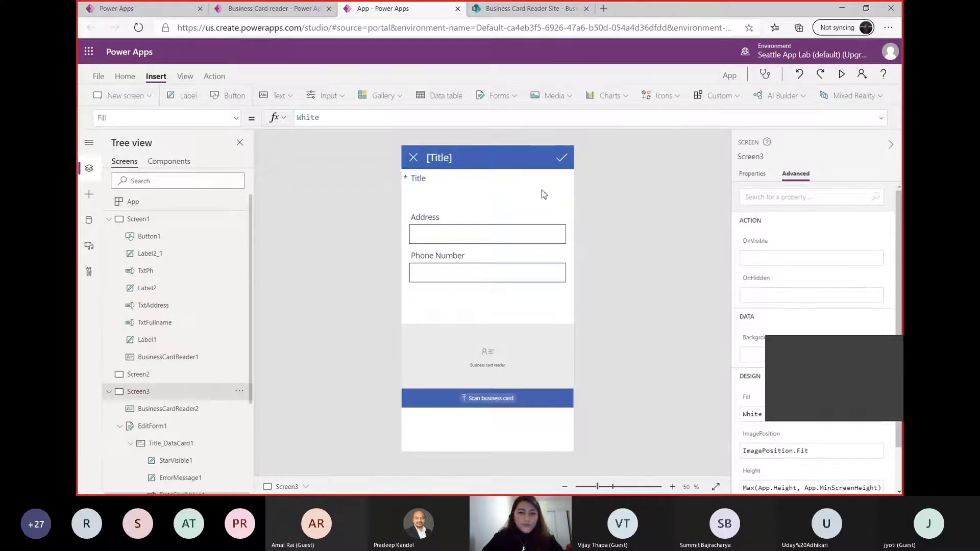
click(543, 196)
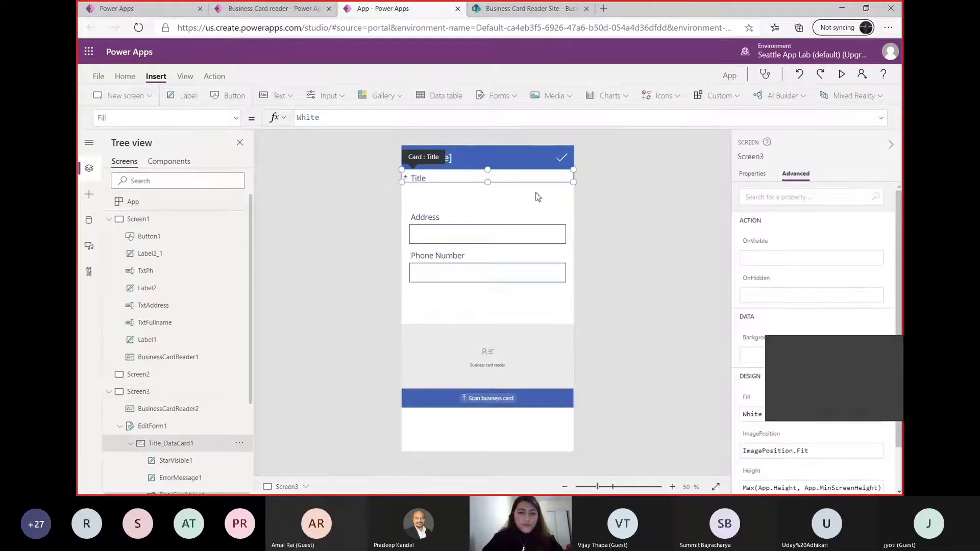
click(606, 256)
click(542, 236)
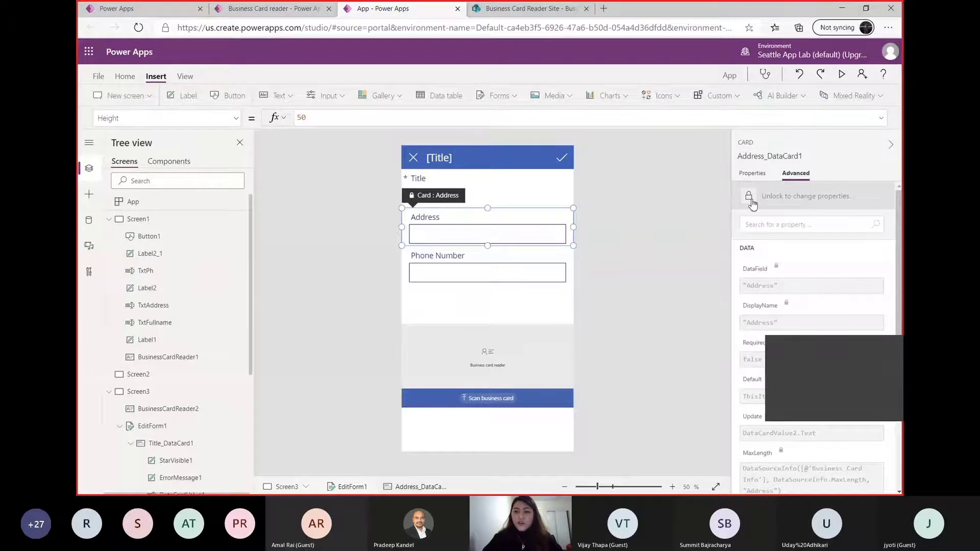
click(505, 280)
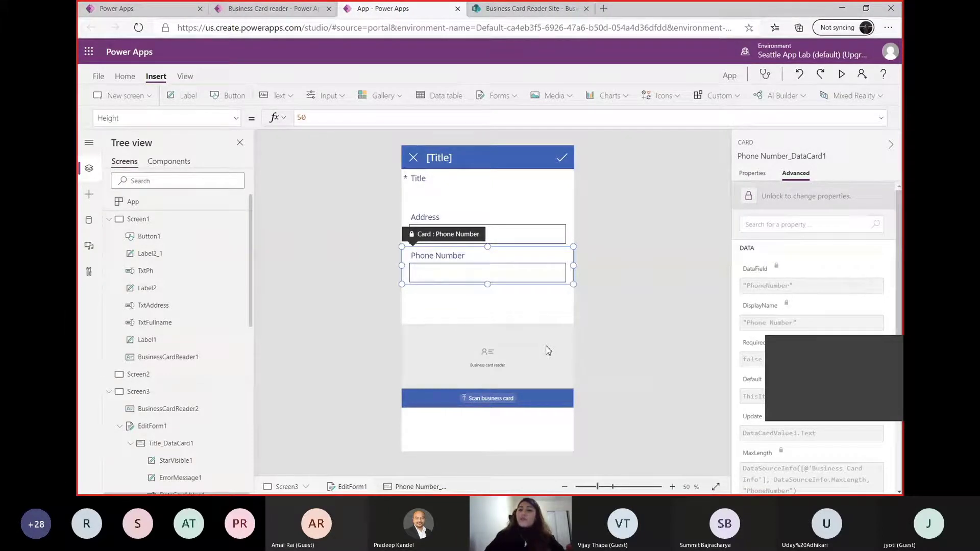
click(850, 413)
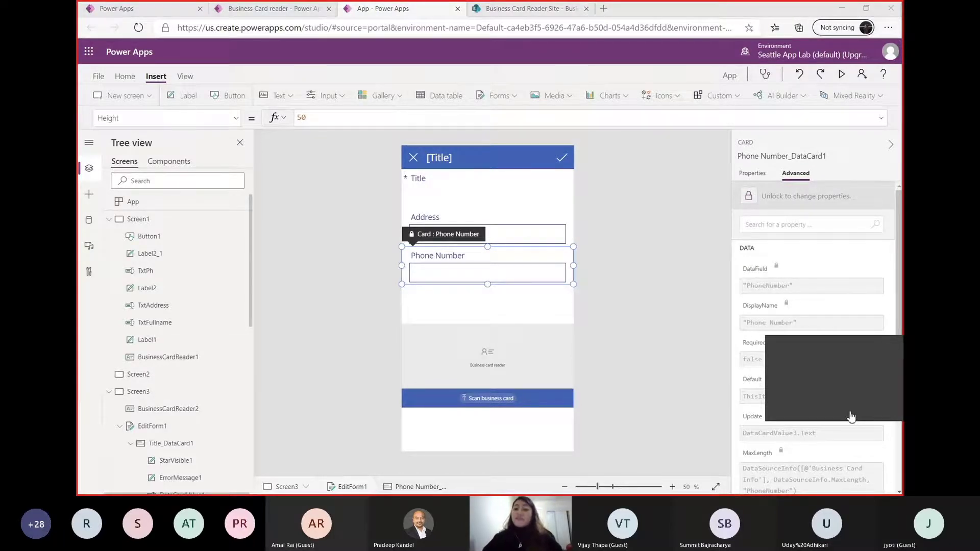